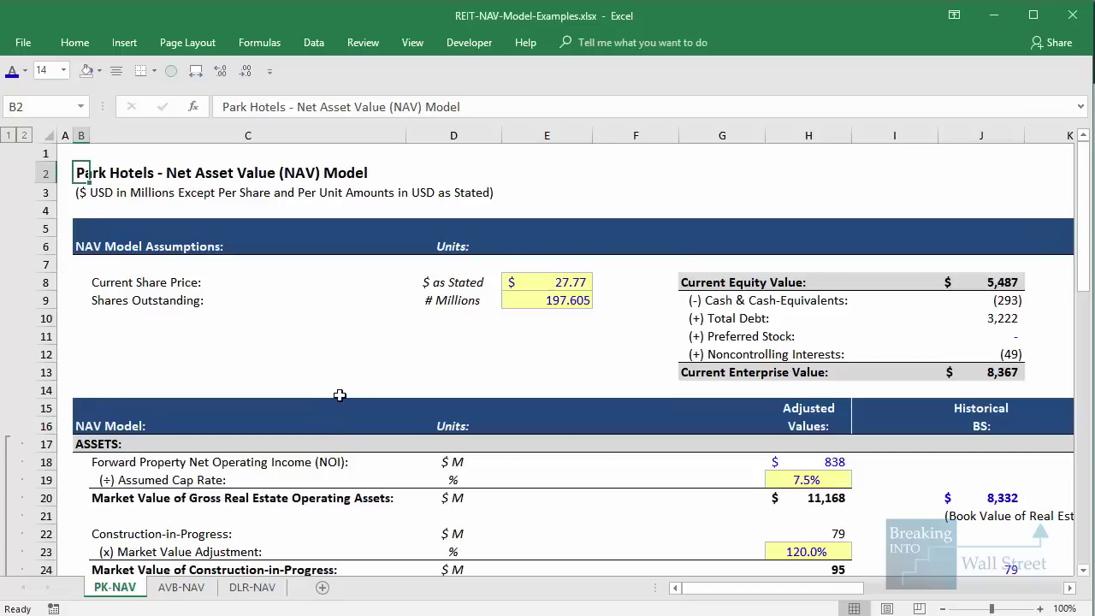
Examine the asset section's Adjusted Values beside the Historical BS and Difference columns in the Park Hotels NAV model.
scroll(343, 394, "down", 5)
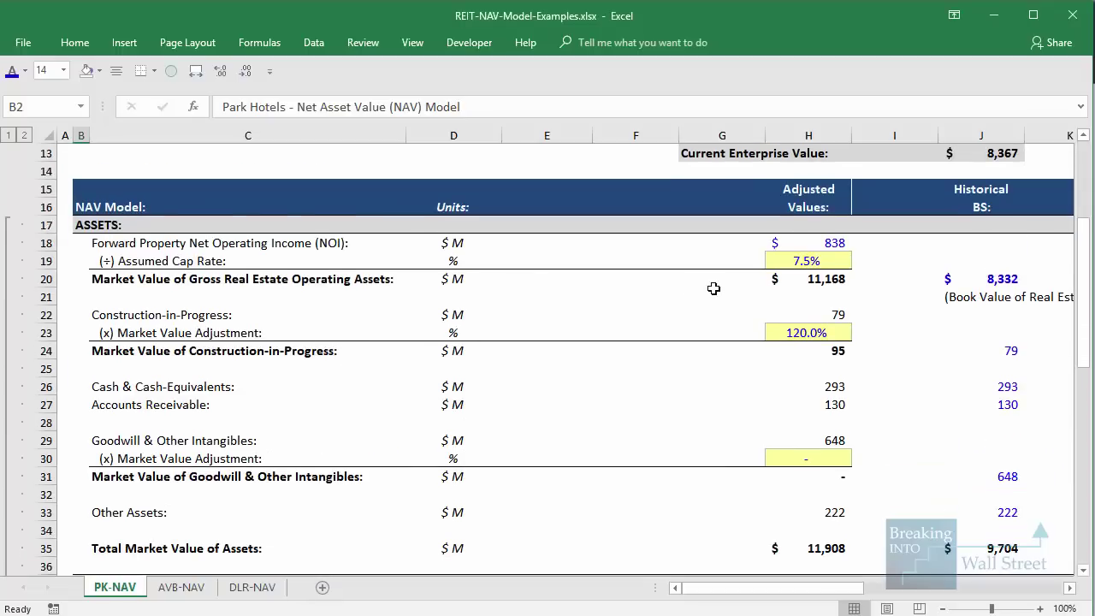
scroll(764, 240, "up", 1)
left_click_drag(808, 190, 90, 495)
left_click_drag(809, 163, 808, 513)
left_click_drag(1069, 171, 794, 506)
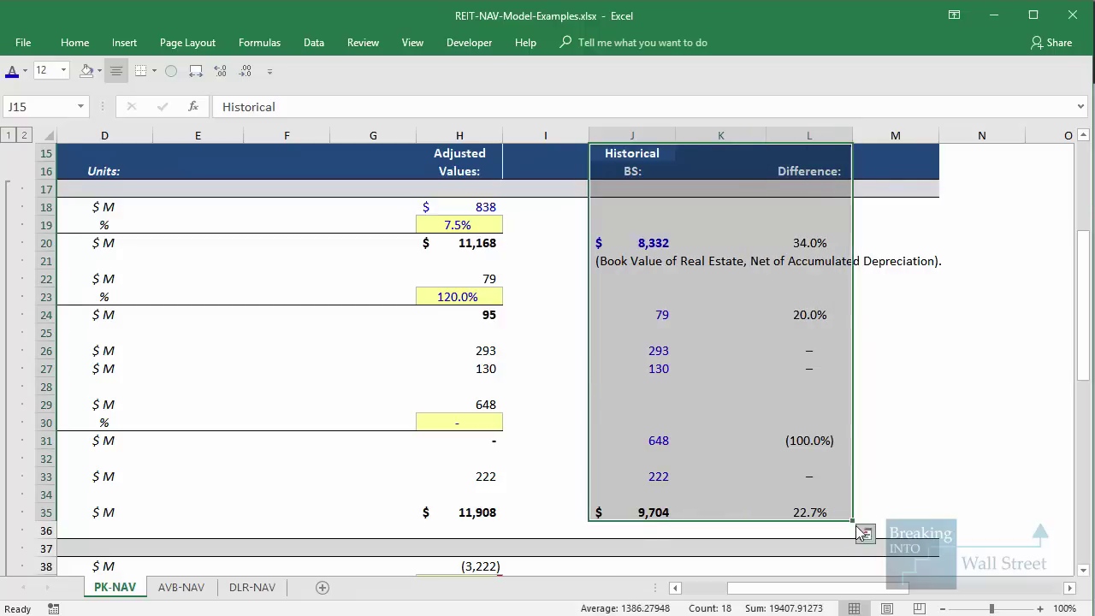
left_click_drag(887, 587, 845, 587)
left_click(808, 423)
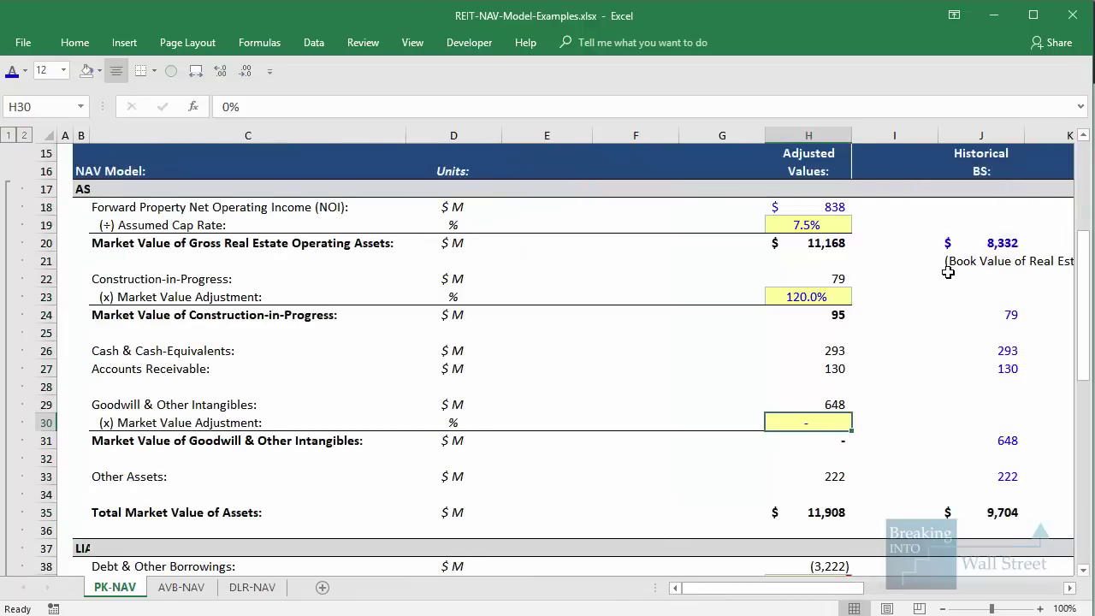
left_click(957, 332)
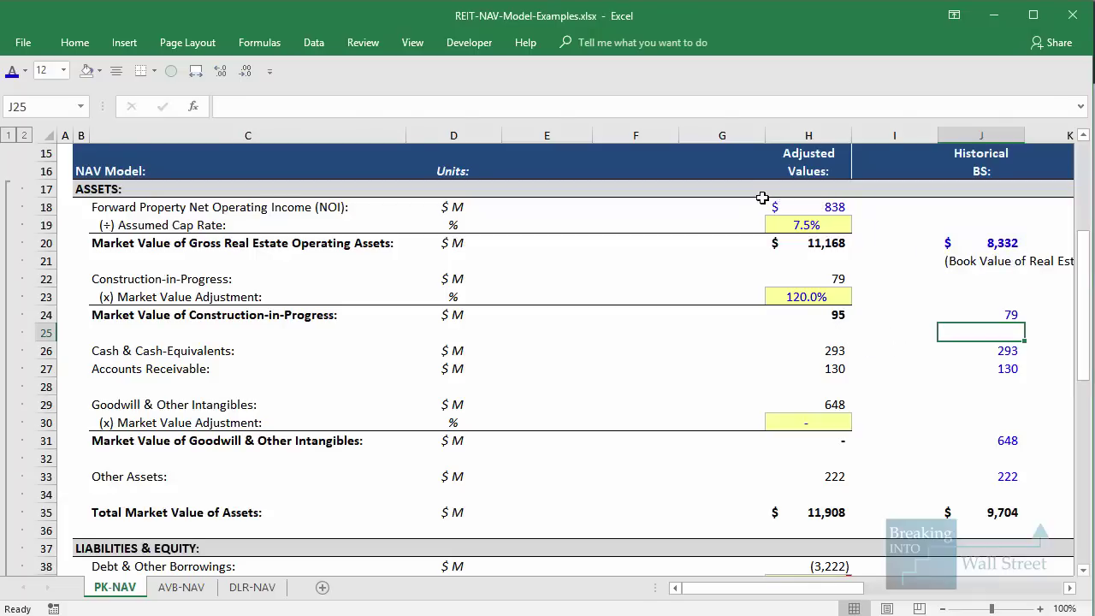
Inspect the formula behind the adjusted Market Value of Gross Real Estate Operating Assets in H20.
mouse_move(748, 190)
left_mouse_down()
mouse_move(826, 218)
mouse_move(857, 216)
mouse_move(864, 238)
left_mouse_up()
key("Up")
key("Up")
key("Up")
key("Up")
key("Up")
key("Left")
key("Left")
key("F2")
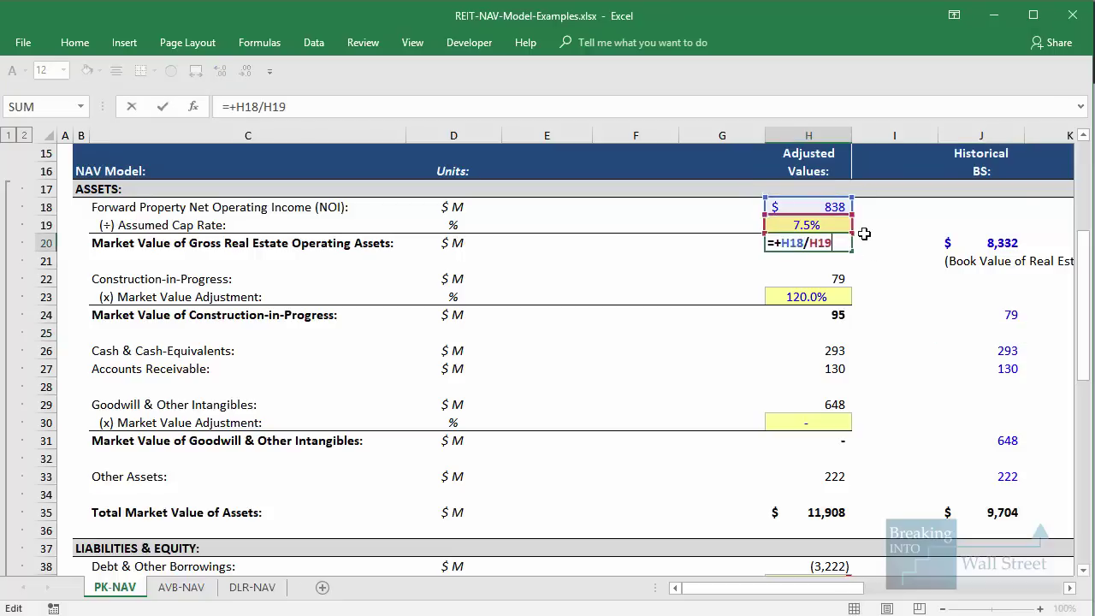
key("Return")
Box the adjusted gross real estate market value and its percentage difference from the historical balance sheet on screen, clearing each mark.
key("Down")
key("Down")
key("ctrl+2")
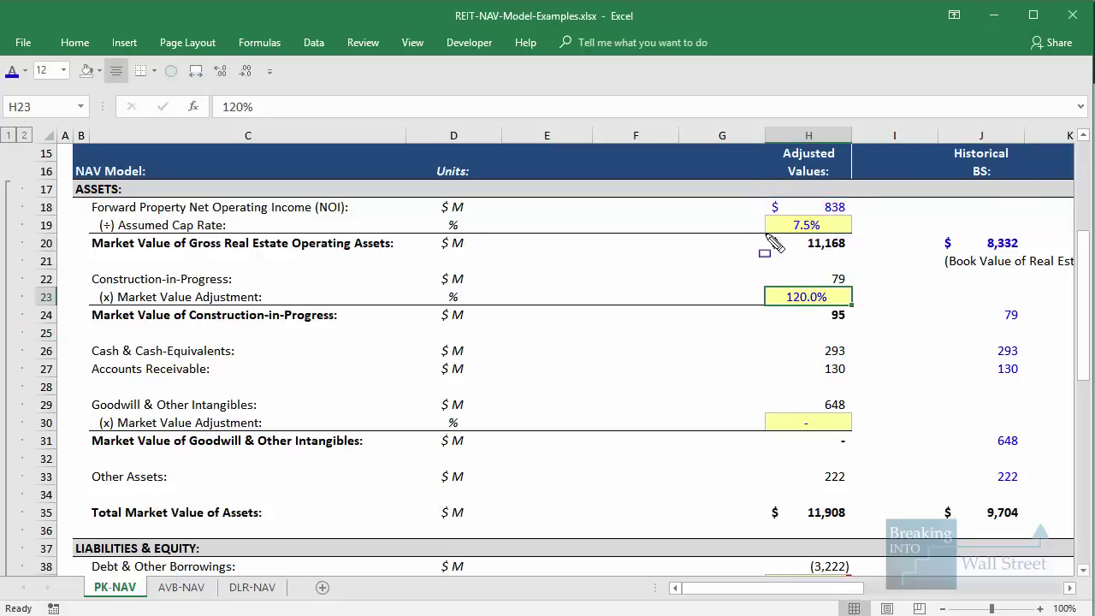
left_click_drag(759, 229, 881, 267)
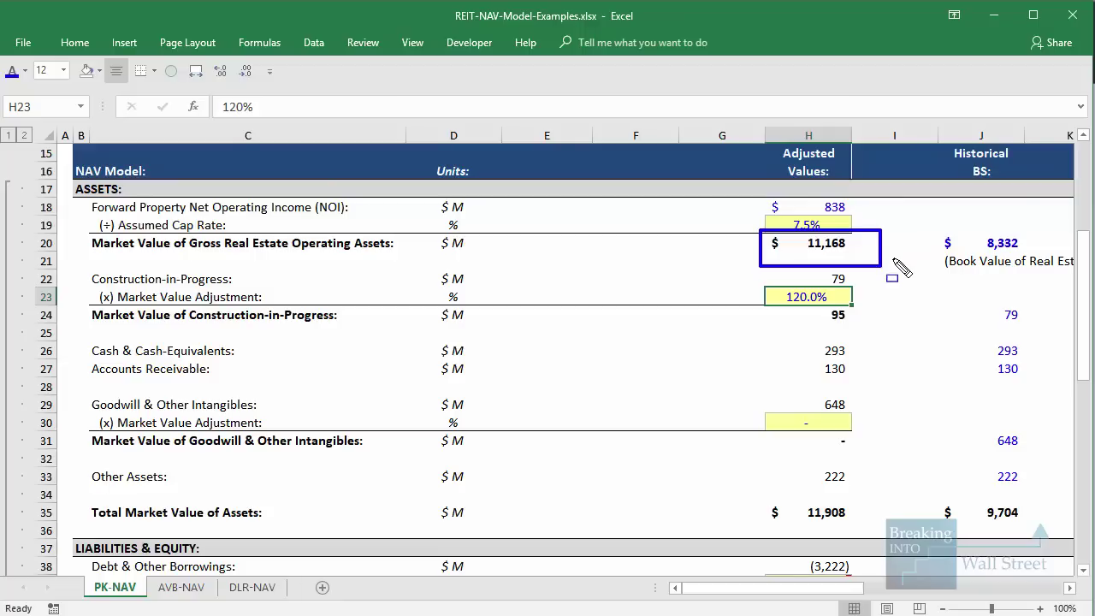
key("Escape")
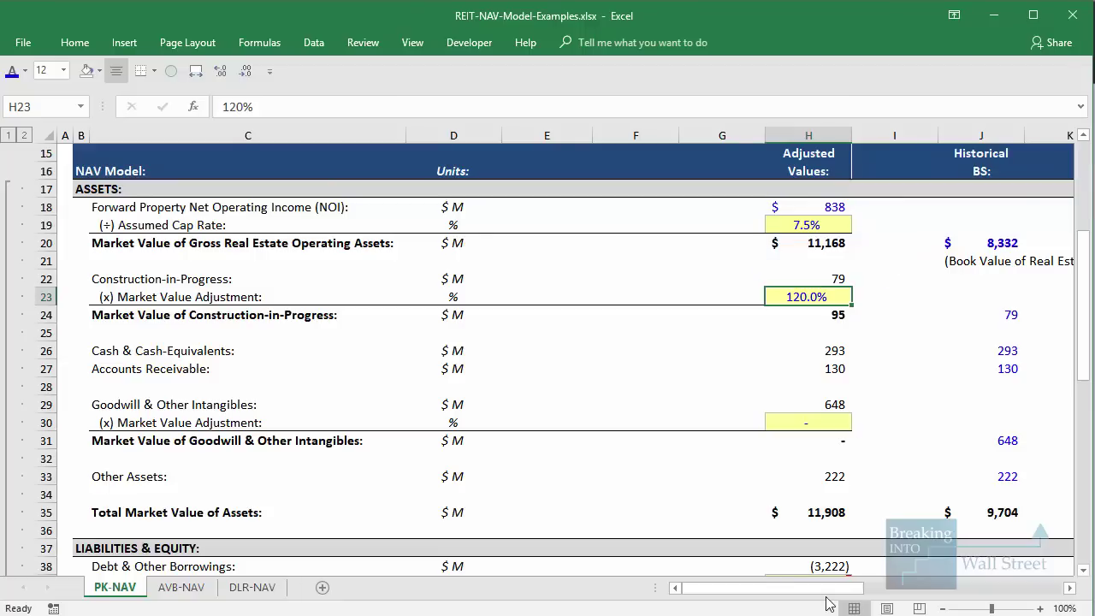
left_click_drag(828, 589, 923, 584)
key("ctrl+2")
left_click_drag(572, 228, 663, 257)
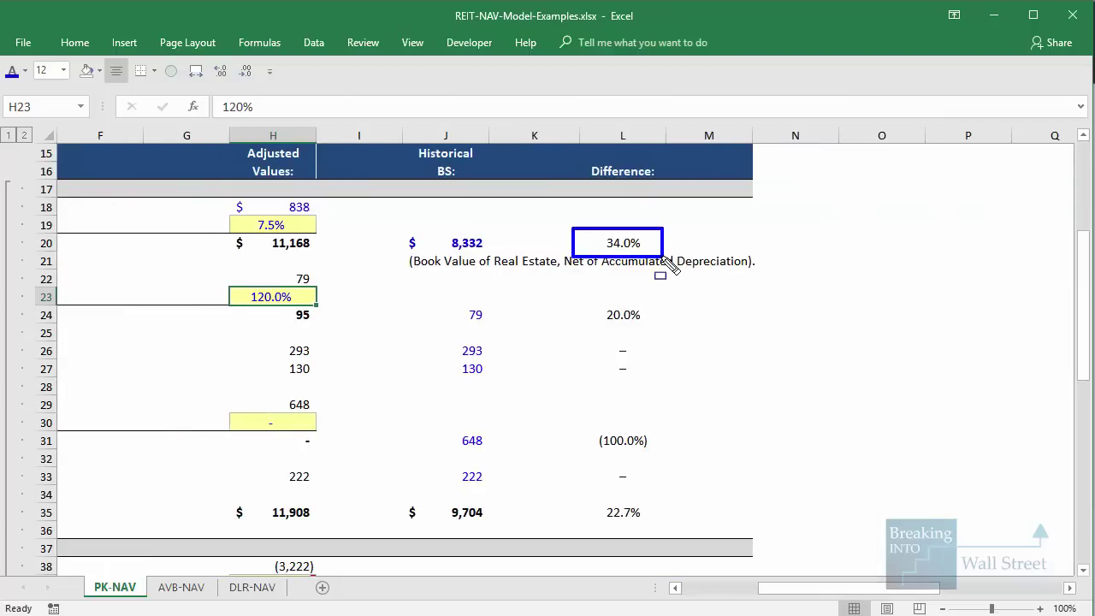
key("Escape")
left_click(754, 589)
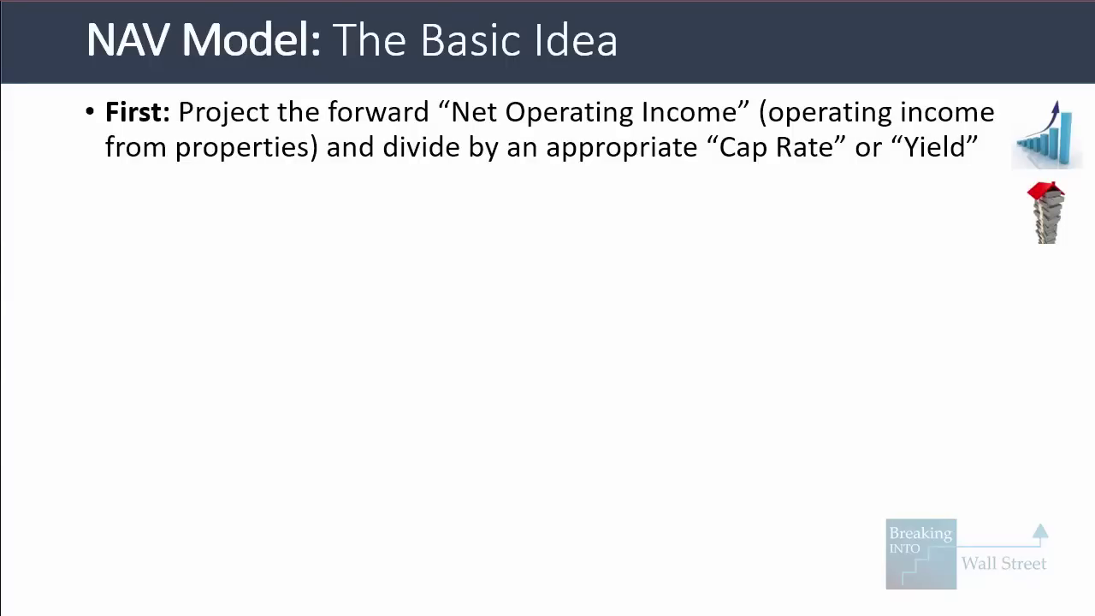
Reveal the slide's second point on valuing other assets, and box the Construction-in-Progress adjusted and historical values in the workbook.
key("Right")
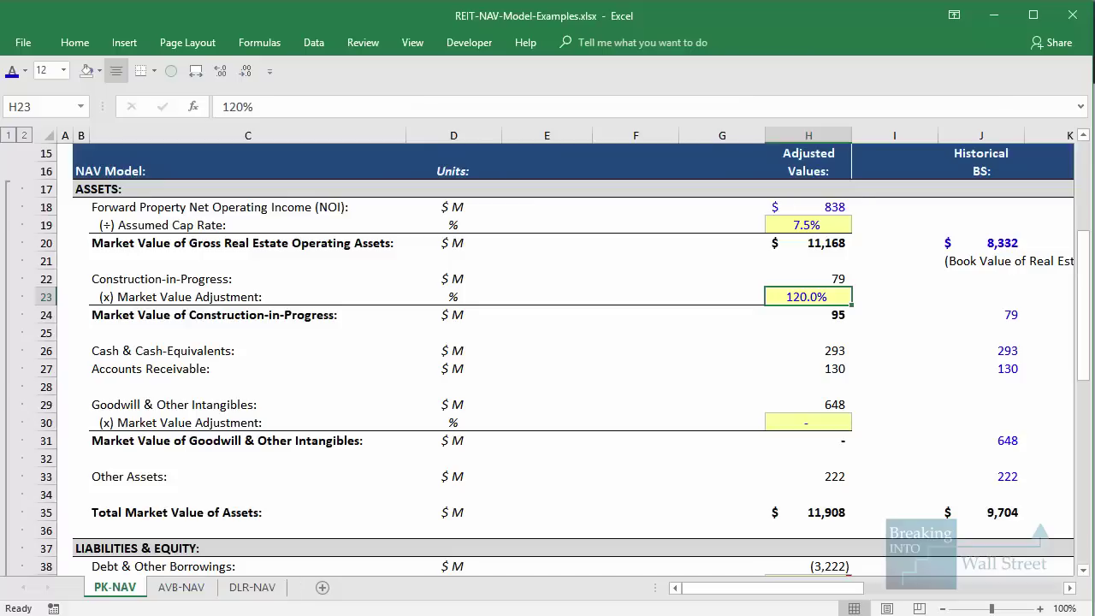
left_click(941, 441)
scroll(862, 308, "down", 1)
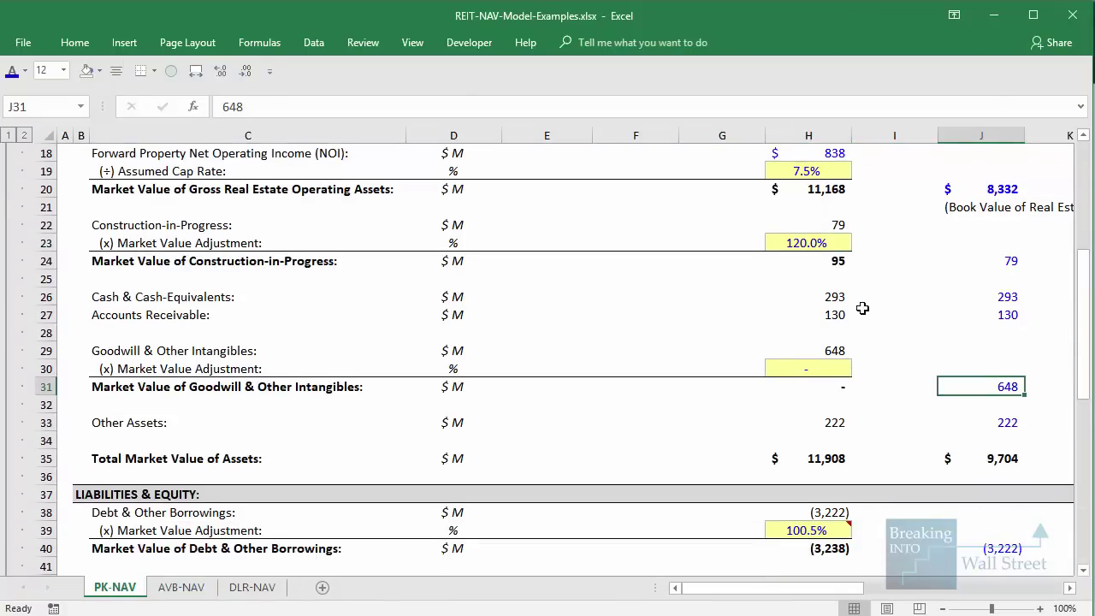
left_click(820, 243)
left_click(830, 225)
left_click(928, 295)
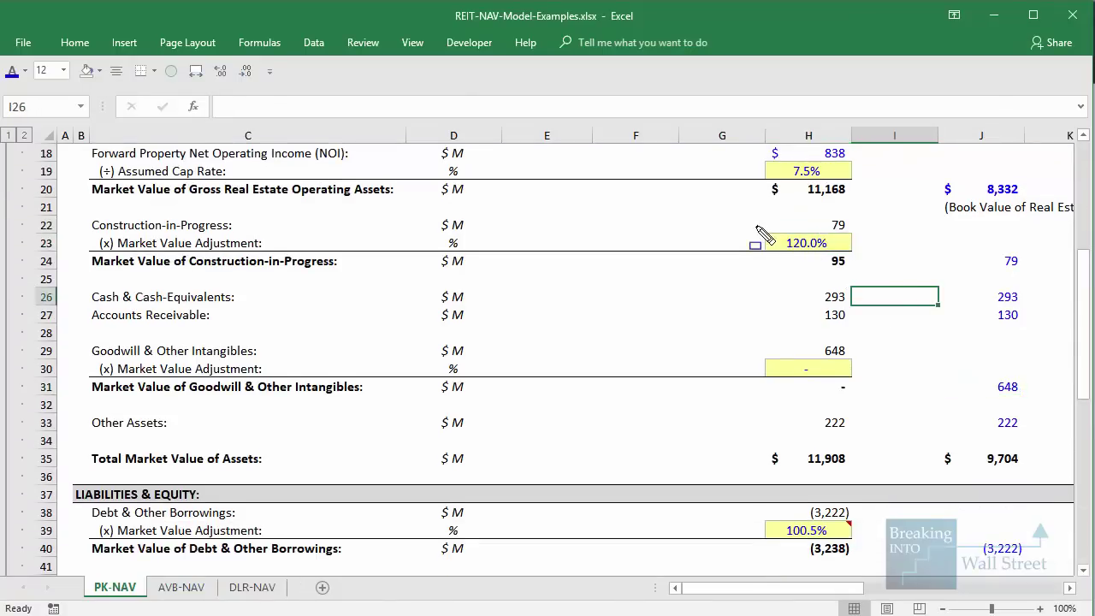
mouse_move(754, 225)
left_mouse_down()
mouse_move(875, 286)
mouse_move(888, 278)
left_mouse_up()
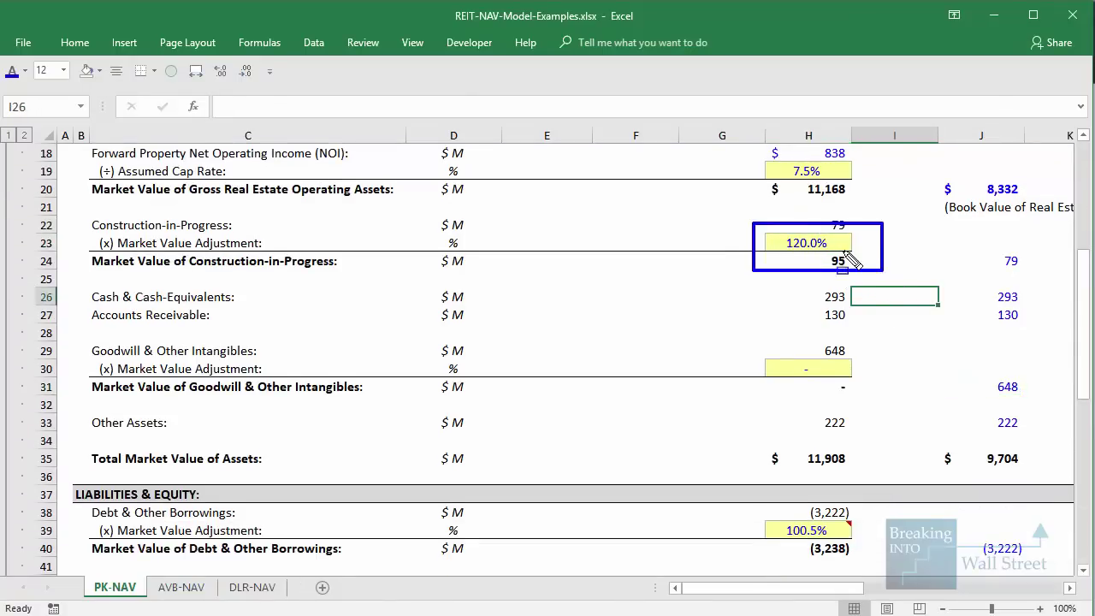
left_click_drag(960, 230, 1055, 278)
key("Escape")
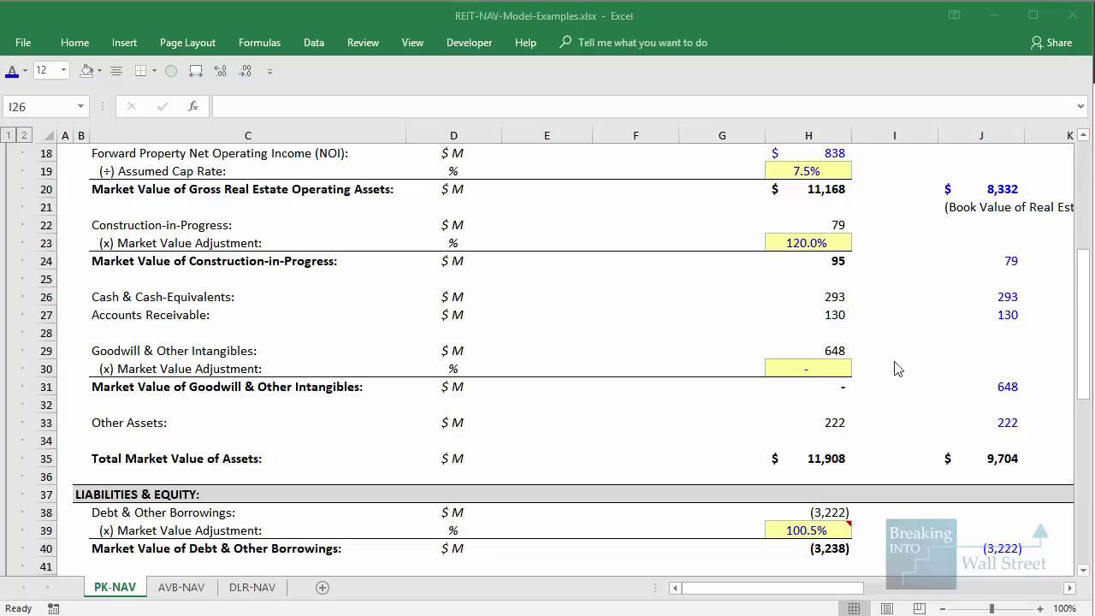
Compare the adjusted and historical values for cash, receivables, and Goodwill & Other Intangibles, boxing the goodwill figures.
mouse_move(835, 296)
left_mouse_down()
mouse_move(961, 303)
mouse_move(978, 315)
left_mouse_up()
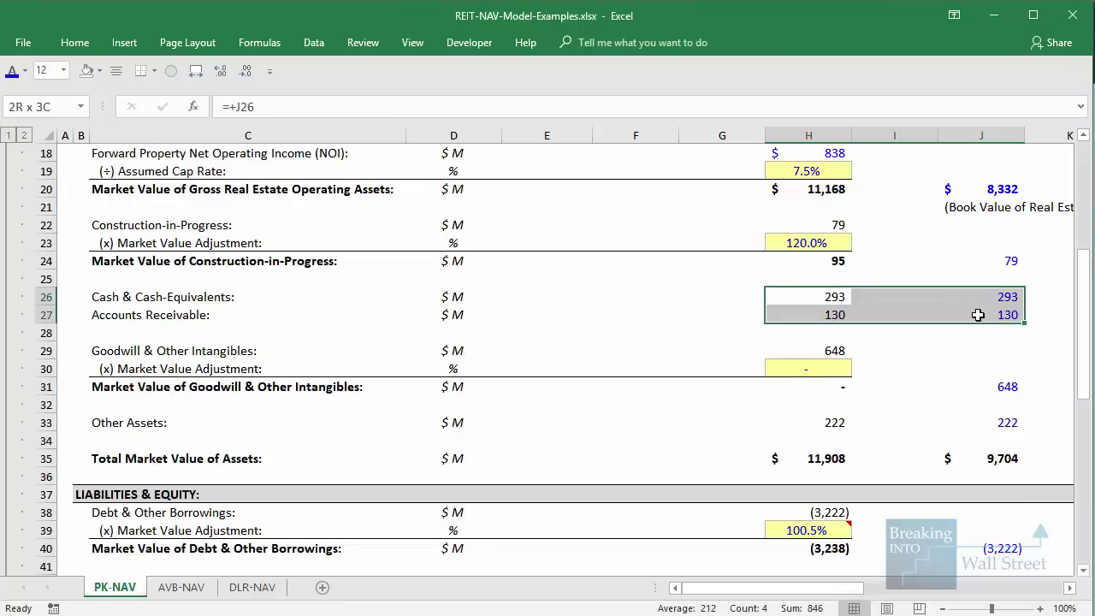
scroll(932, 394, "down", 1)
left_click(907, 440)
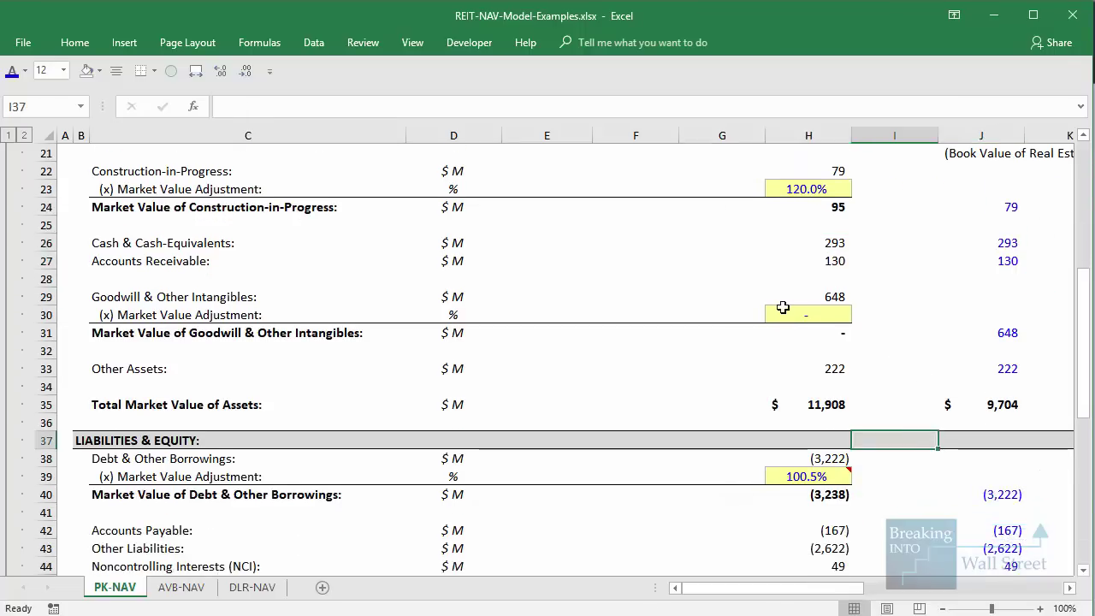
mouse_move(769, 283)
left_mouse_down()
mouse_move(866, 318)
mouse_move(858, 310)
left_mouse_up()
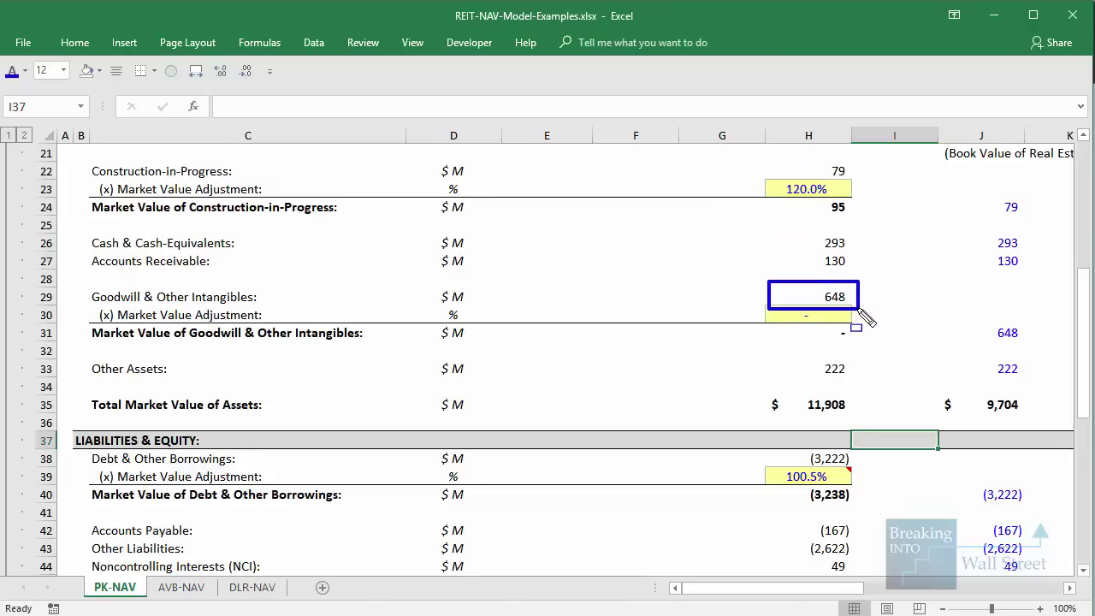
left_click_drag(929, 308, 1026, 347)
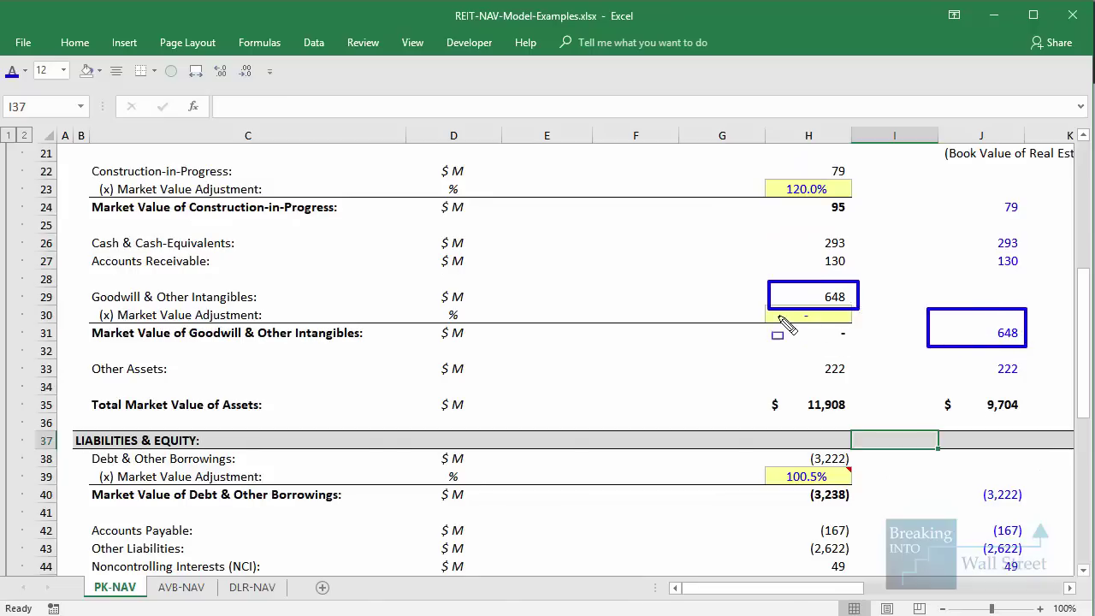
left_click_drag(778, 316, 882, 346)
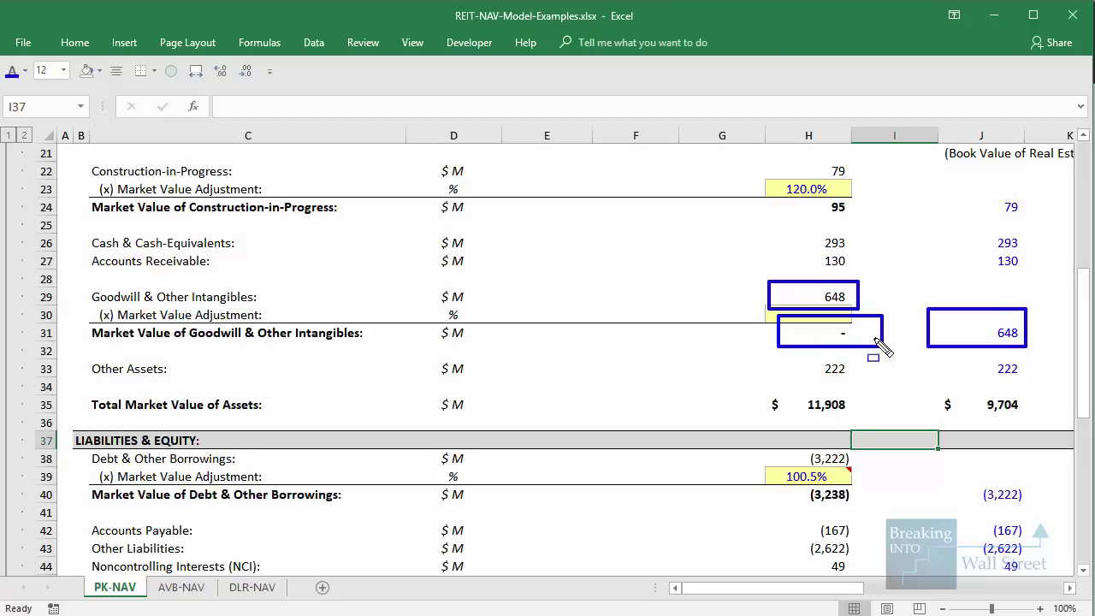
key("Escape")
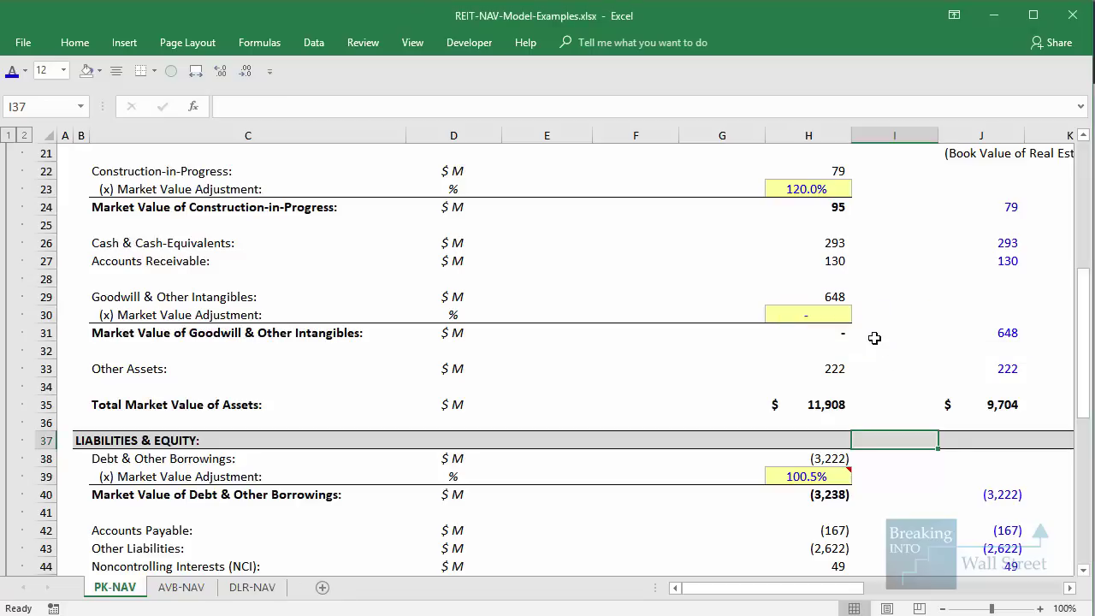
Compare Other Assets across both value columns and inspect the formula for the adjusted Total Market Value of Assets in H35.
left_click_drag(813, 368, 1015, 367)
scroll(983, 342, "up", 3)
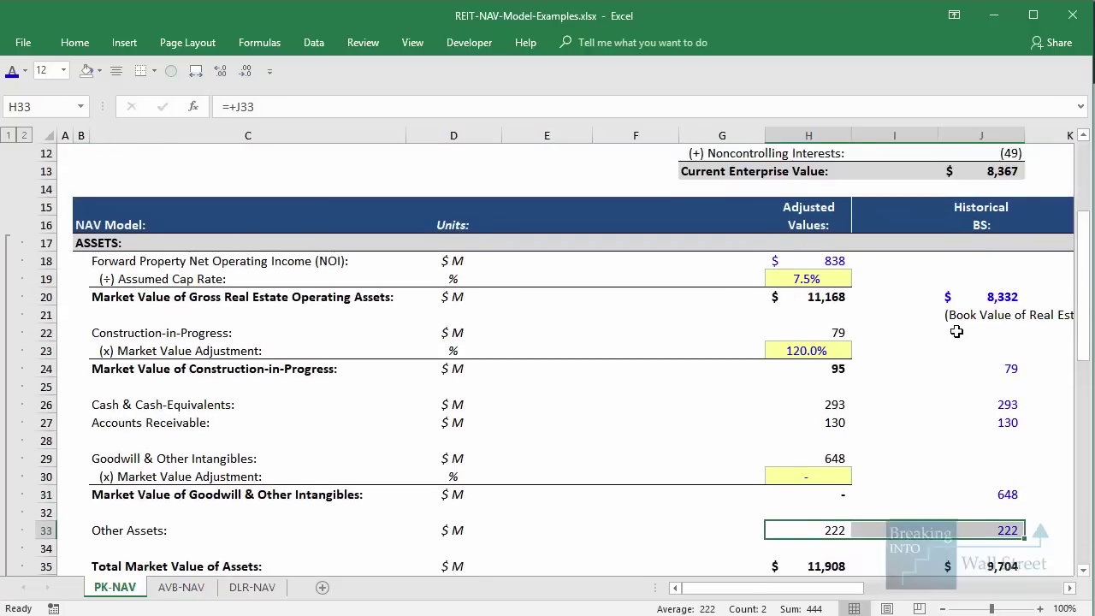
scroll(841, 459, "down", 2)
double_click(841, 459)
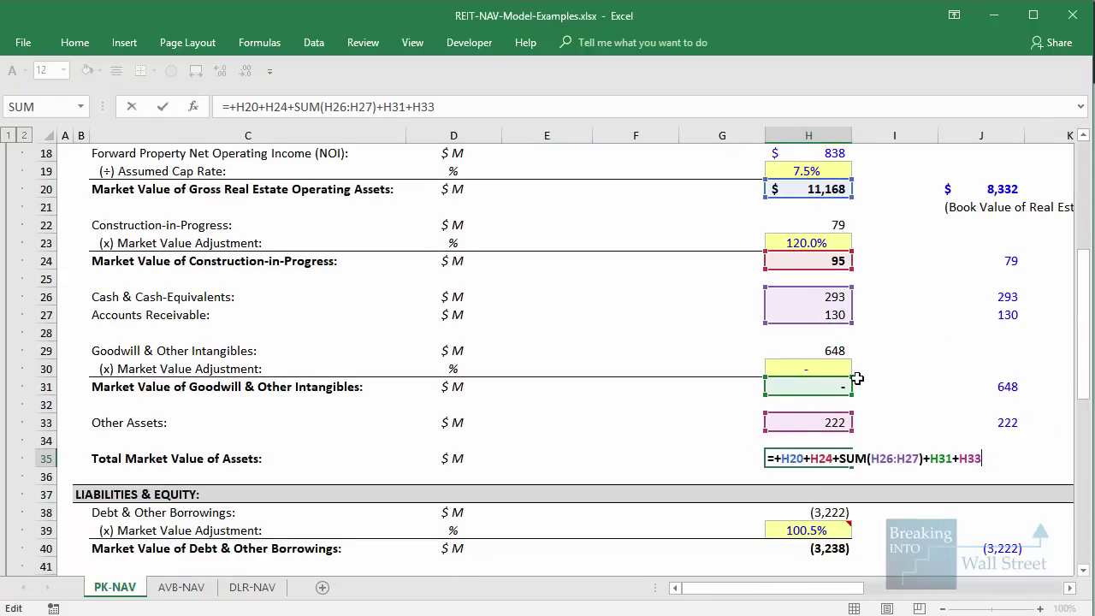
key("Escape")
Box the adjusted and historical total asset values, and the gross real estate figures that drive their difference.
scroll(856, 374, "down", 1)
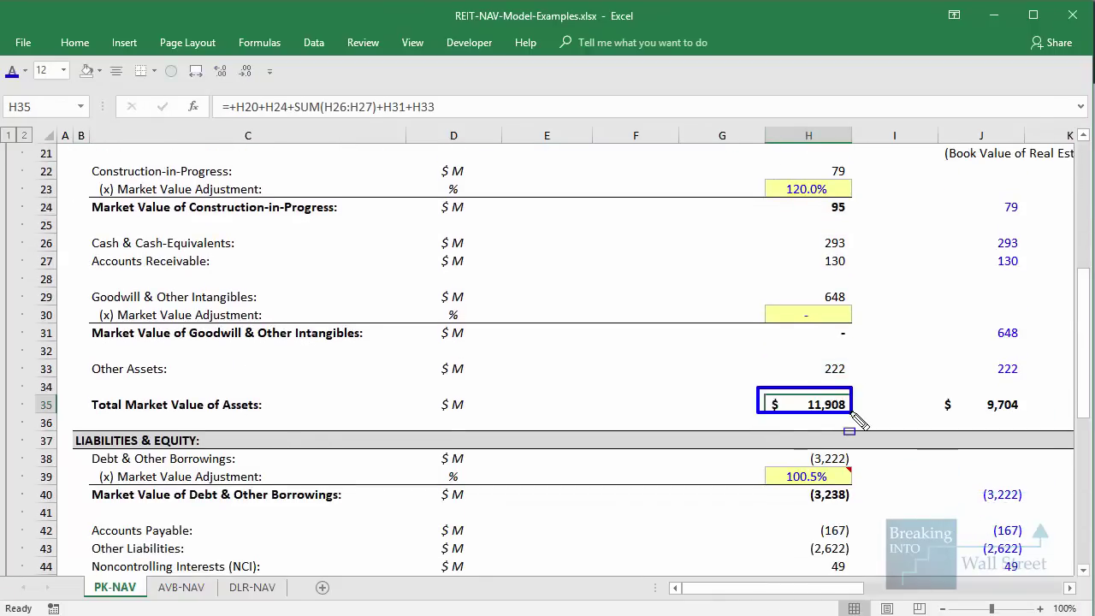
left_click_drag(926, 381, 1041, 418)
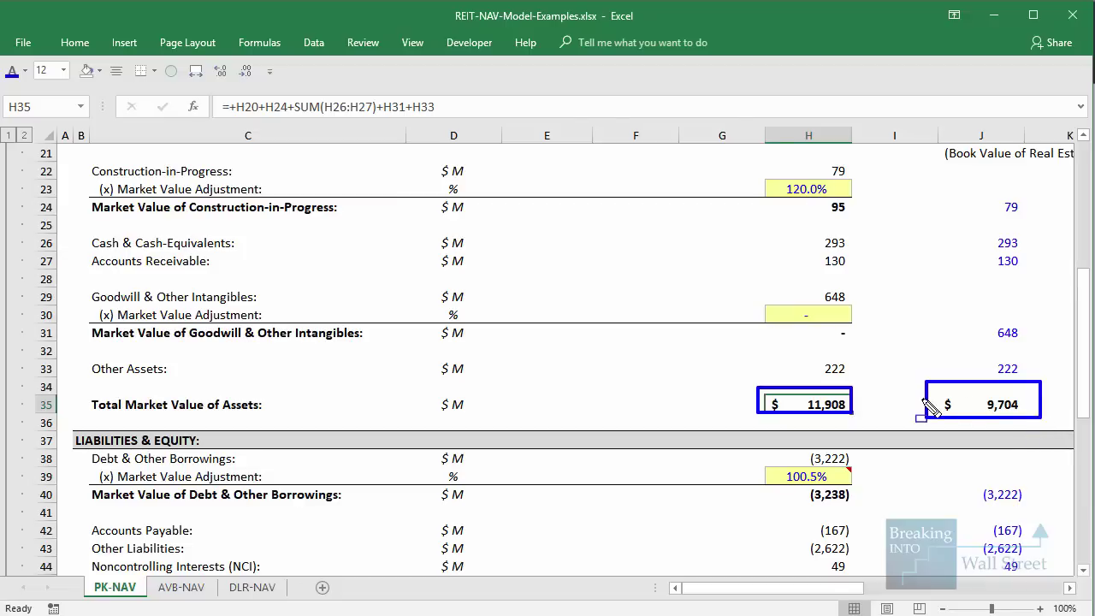
key("e")
scroll(924, 398, "up", 3)
mouse_move(755, 235)
left_mouse_down()
mouse_move(1094, 353)
mouse_move(1049, 319)
left_mouse_up()
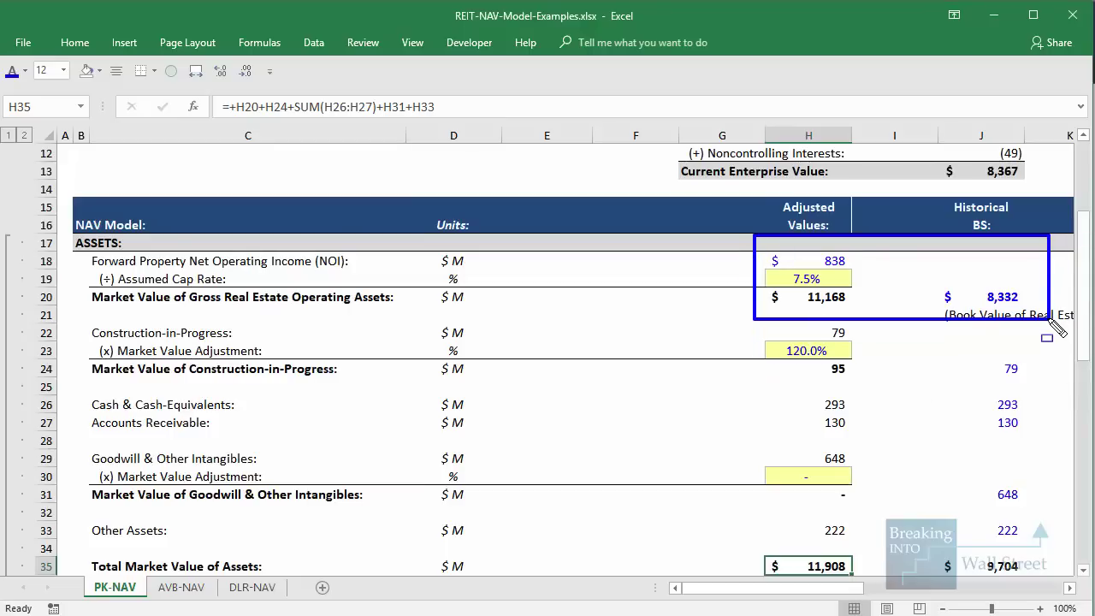
key("e")
scroll(987, 392, "down", 1)
scroll(986, 392, "down", 2)
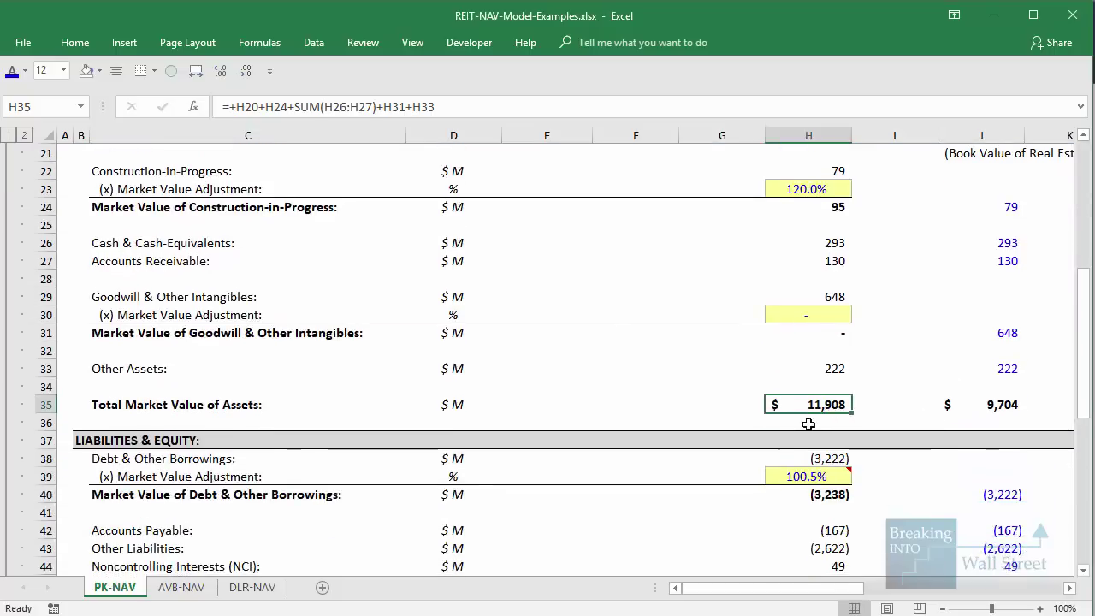
left_click_drag(822, 404, 976, 401)
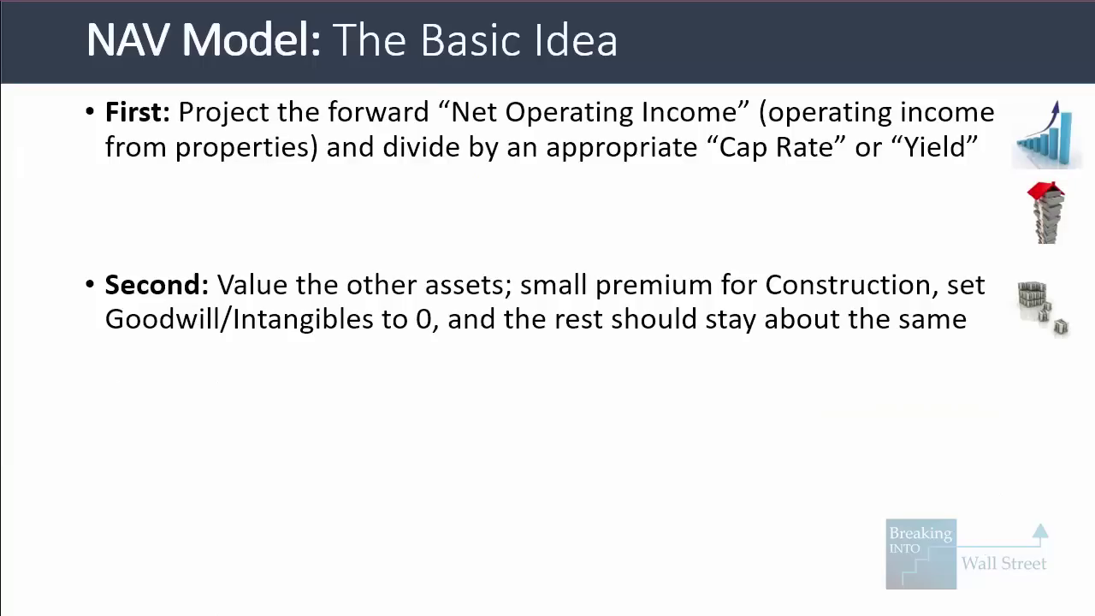
Reveal the slide's third point on liabilities, and switch back to the Excel workbook to mark the Debt & Other Borrowings adjustment.
key("Right")
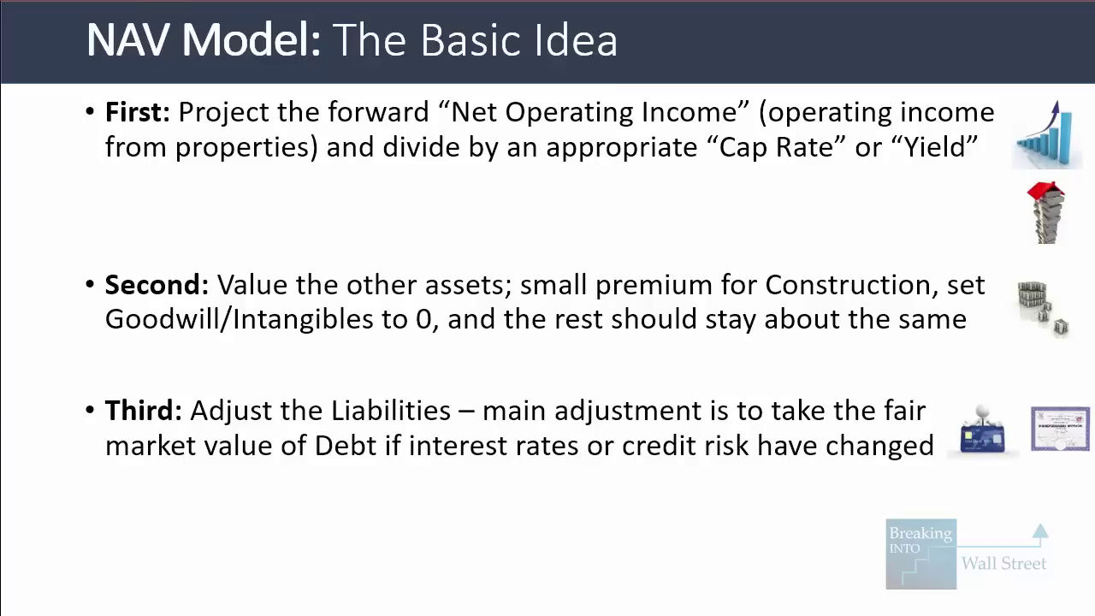
key("alt+Tab")
scroll(873, 487, "down", 2)
left_click(873, 492)
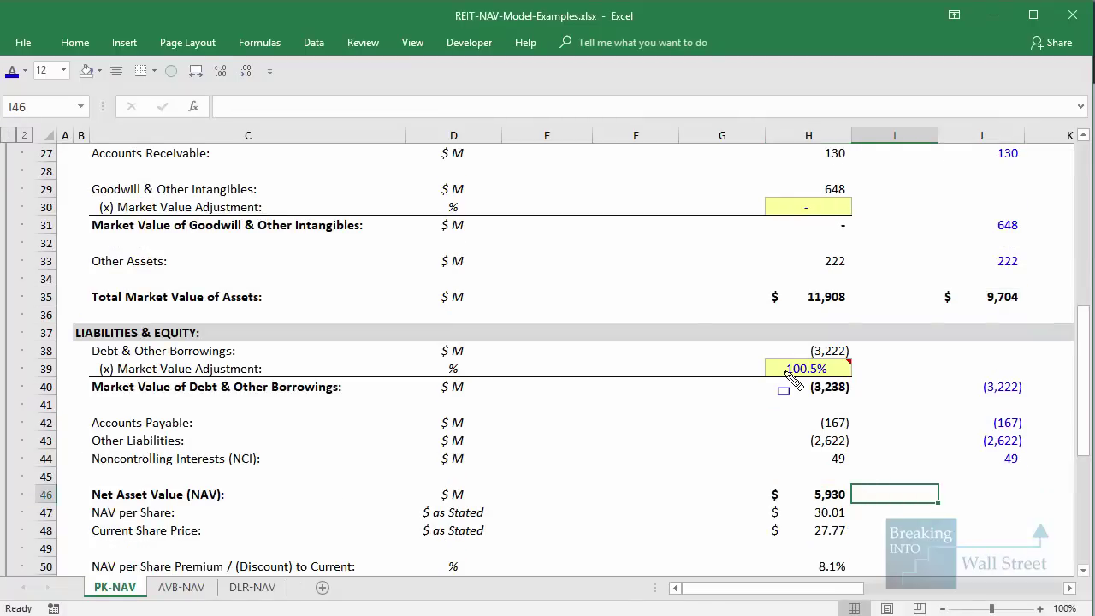
left_click_drag(691, 326, 887, 402)
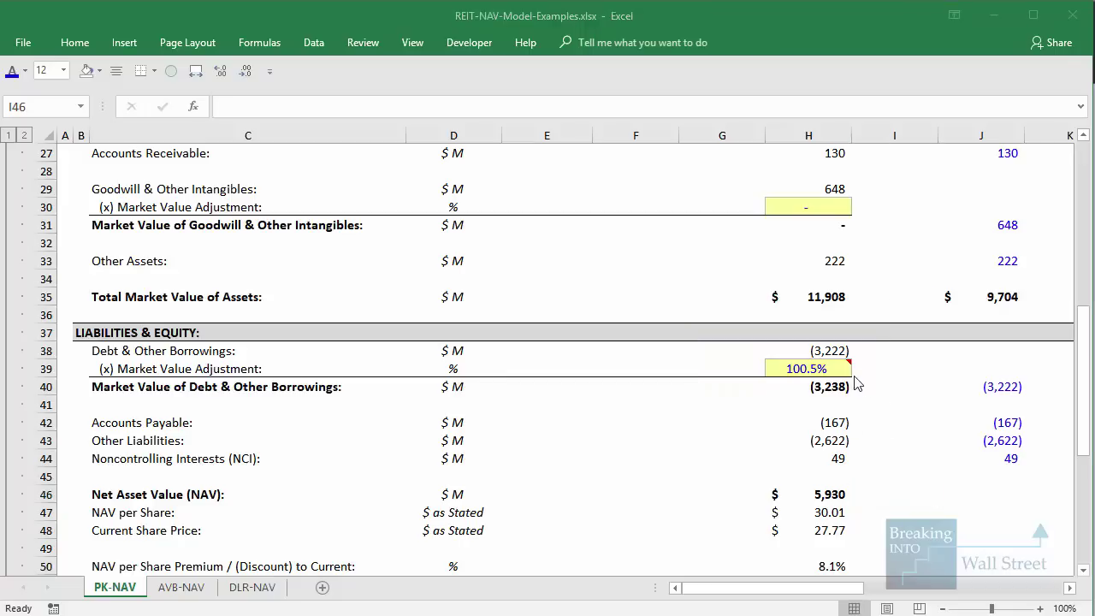
Compare Accounts Payable, Other Liabilities and NCI across both value columns, and inspect the Net Asset Value formula in H46.
scroll(847, 380, "down", 2)
left_click_drag(830, 314, 998, 343)
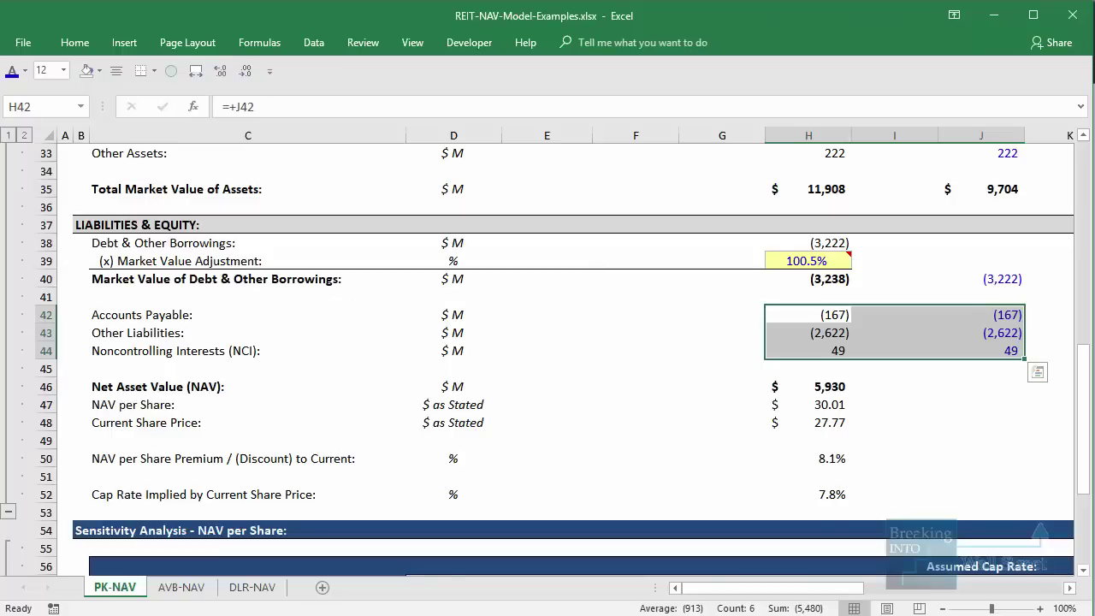
double_click(821, 391)
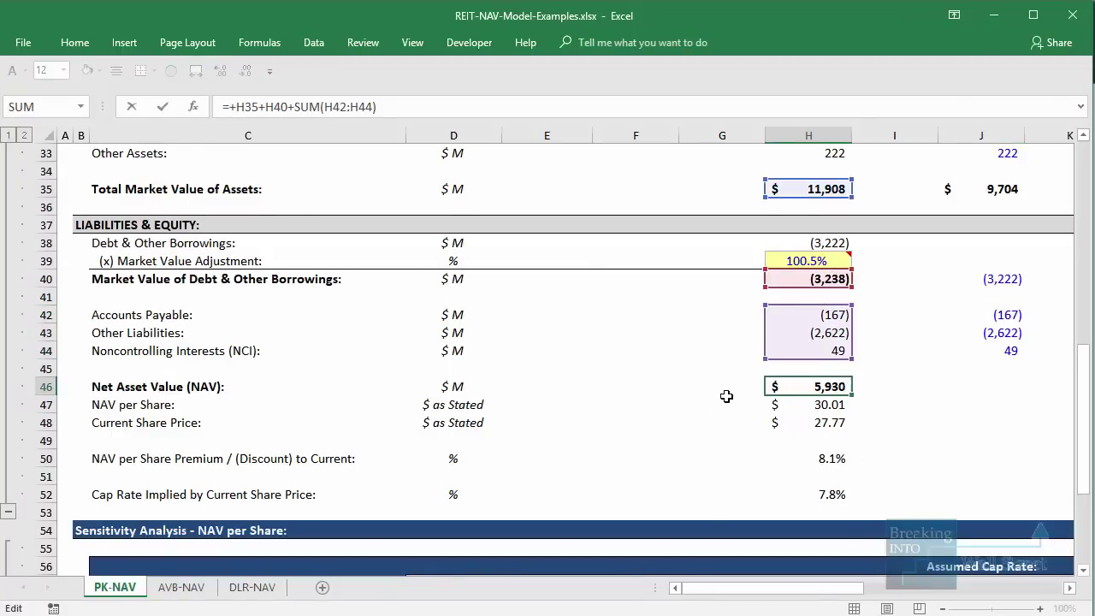
scroll(725, 394, "up", 7)
scroll(719, 367, "down", 3)
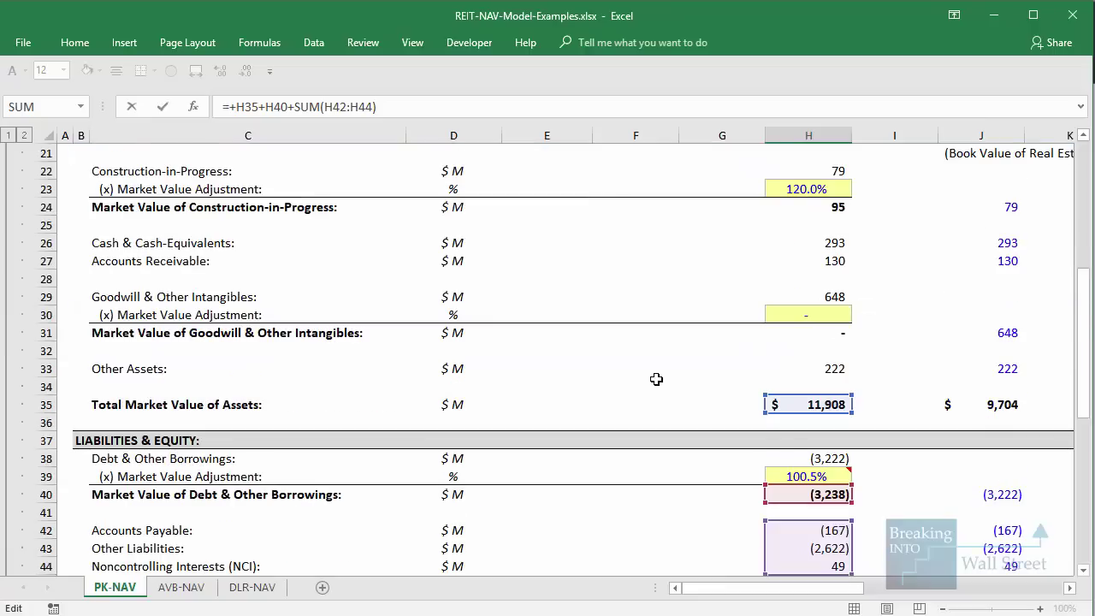
scroll(655, 379, "down", 2)
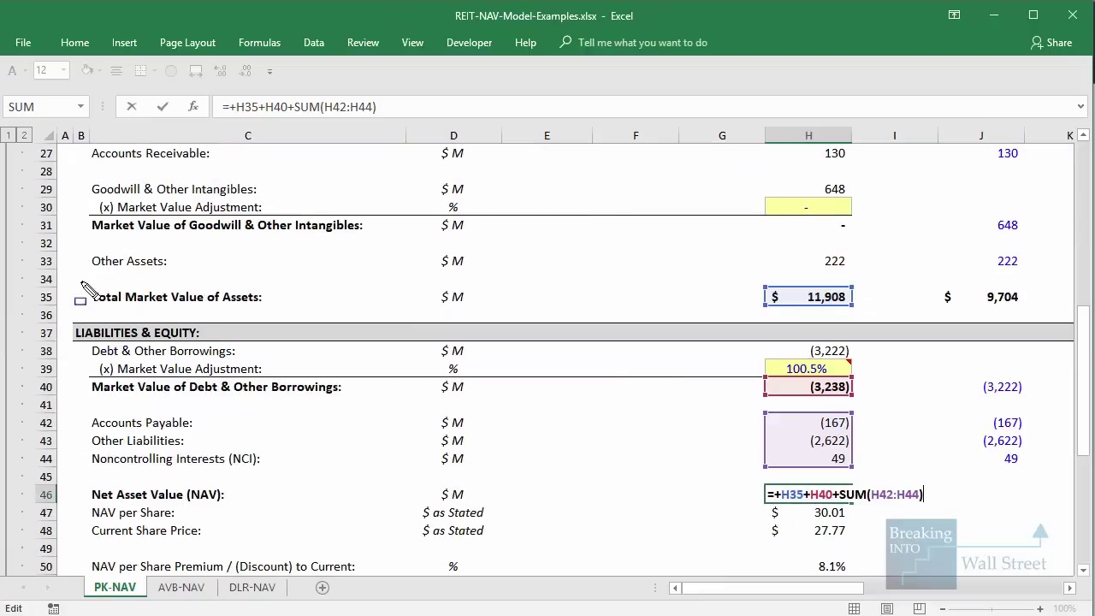
Box the Total Market Value of Assets row and the debt and liability rows that feed NAV, and leave the H46 formula.
mouse_move(74, 280)
left_mouse_down()
mouse_move(804, 291)
mouse_move(878, 323)
left_mouse_up()
mouse_move(81, 379)
left_mouse_down()
mouse_move(114, 392)
mouse_move(858, 467)
mouse_move(892, 490)
left_mouse_up()
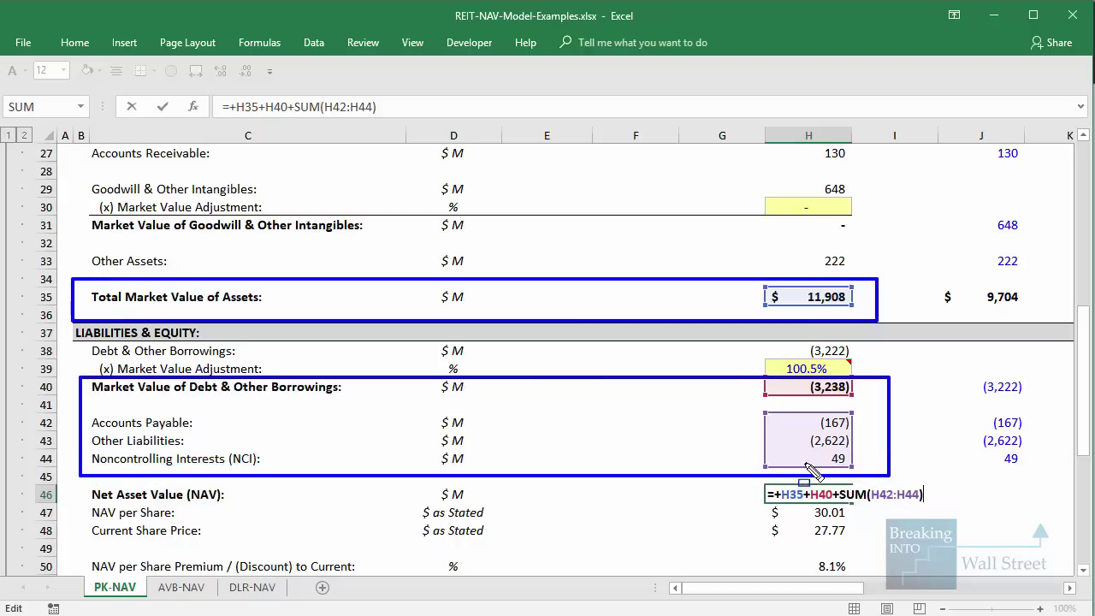
key("Escape")
scroll(796, 460, "down", 1)
key("ctrl+Return")
scroll(804, 460, "down", 2)
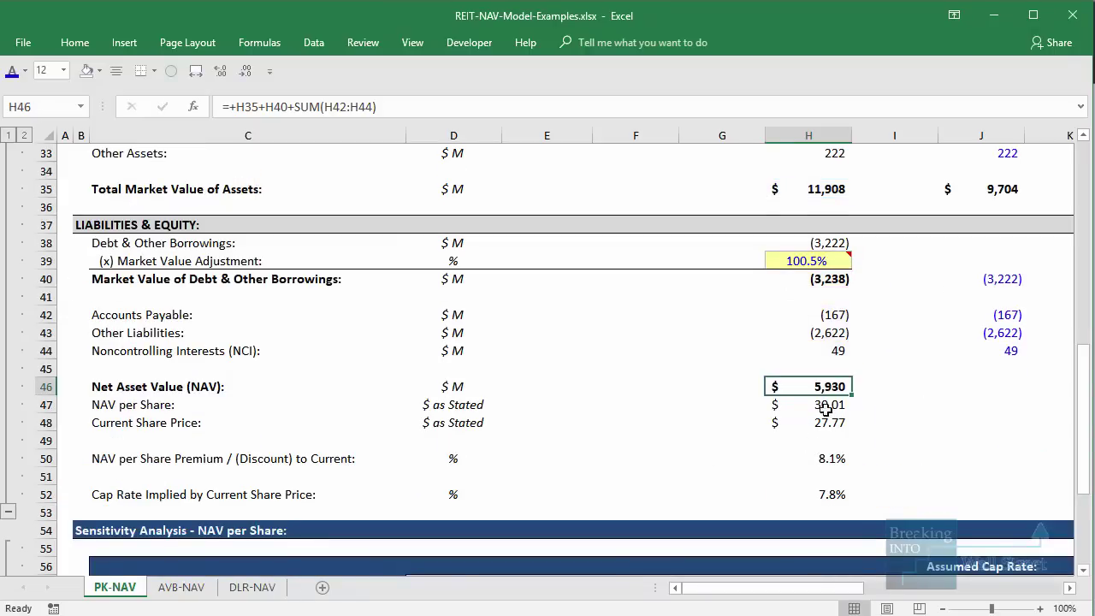
Inspect the NAV per Share formula in H47, and box the per-share comparison with the premium and implied Cap Rate figures.
double_click(827, 405)
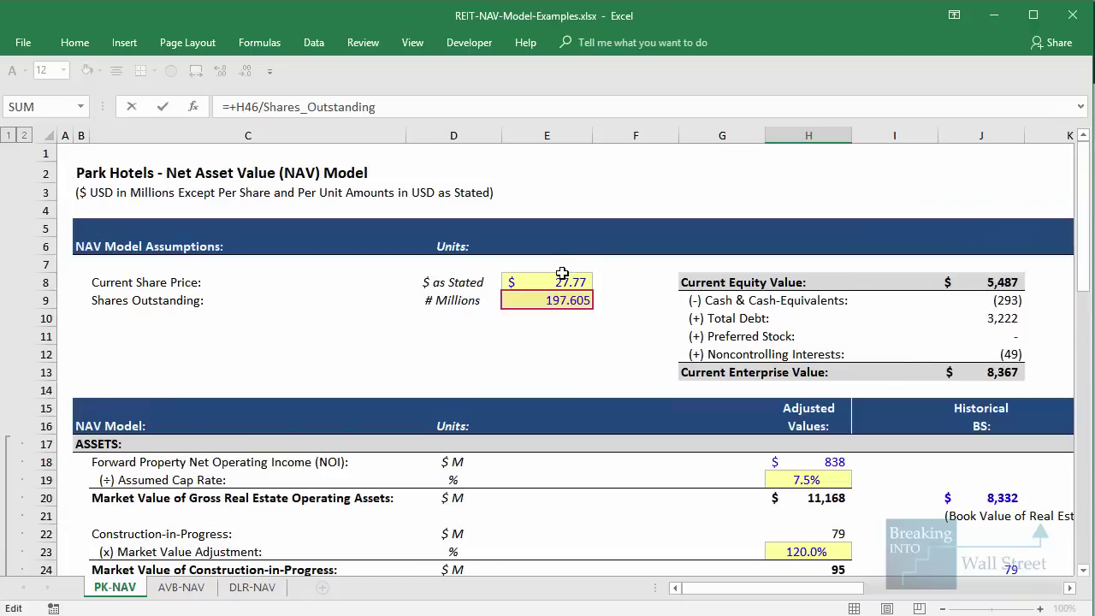
key("ctrl+Return")
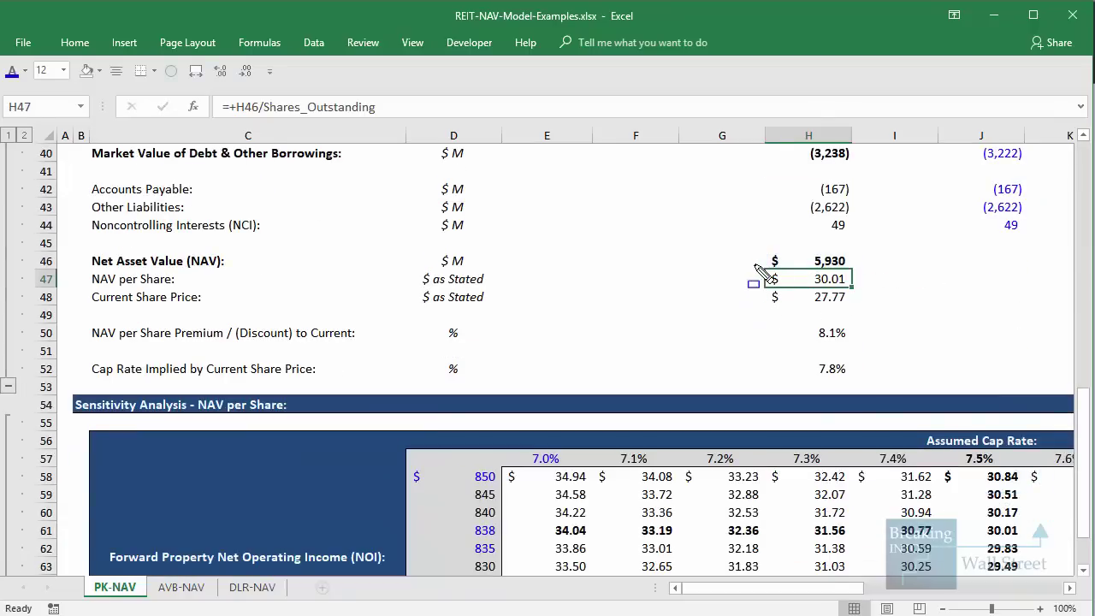
left_click_drag(753, 263, 890, 312)
mouse_move(754, 314)
left_mouse_down()
mouse_move(859, 338)
mouse_move(898, 383)
left_mouse_up()
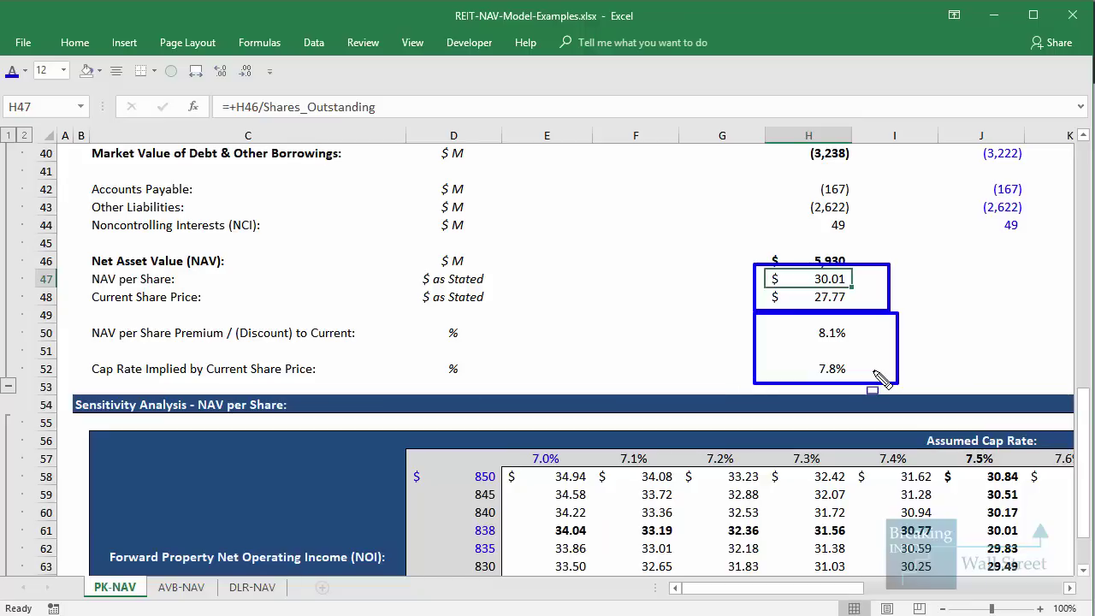
scroll(872, 369, "down", 2)
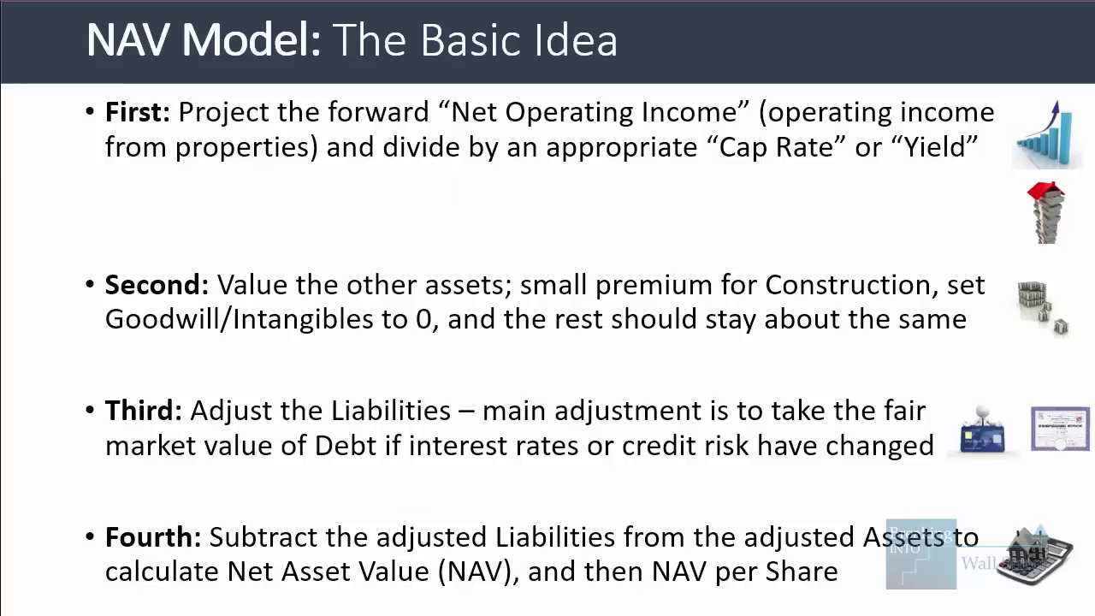
Advance the slides to Complication #1 on projecting forward NOI, and box the Forward Property NOI value in the Excel workbook.
key("Right")
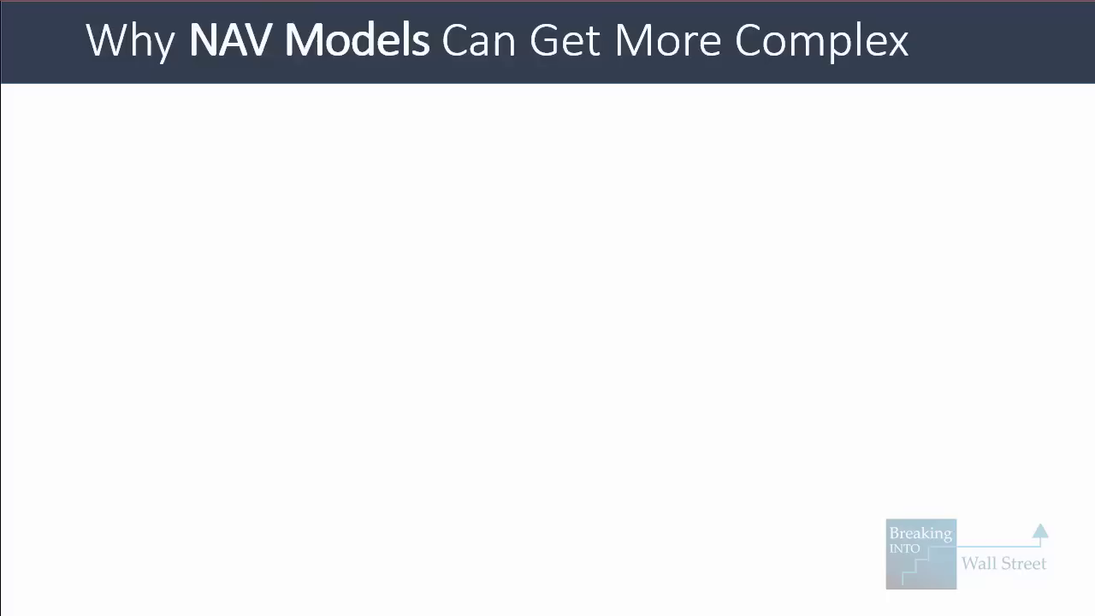
key("Right")
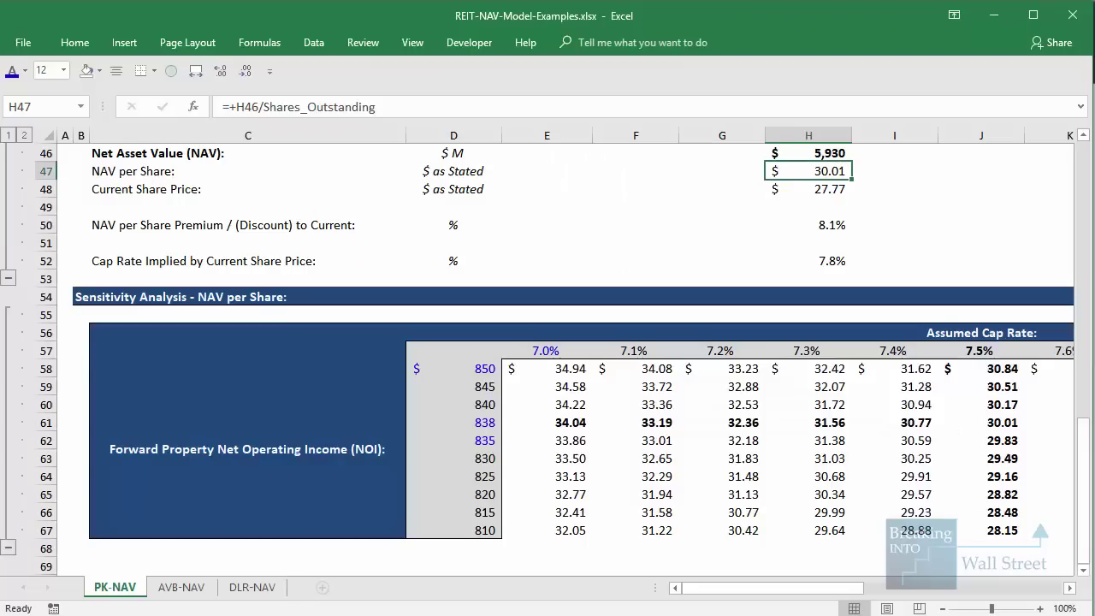
scroll(665, 282, "up", 15)
scroll(666, 282, "down", 3)
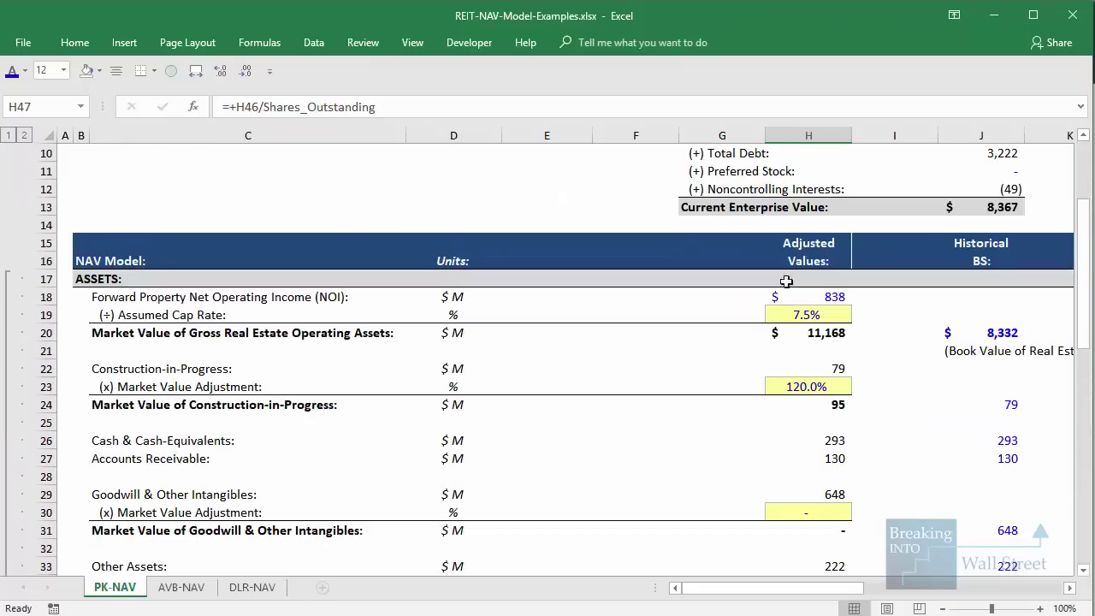
left_click_drag(762, 279, 862, 309)
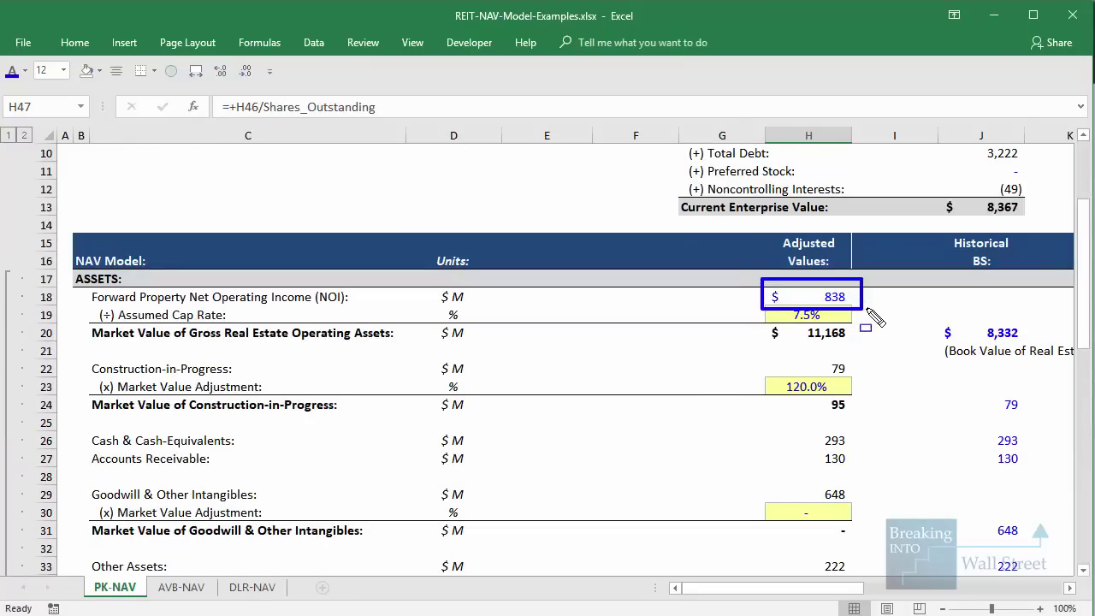
key("Escape")
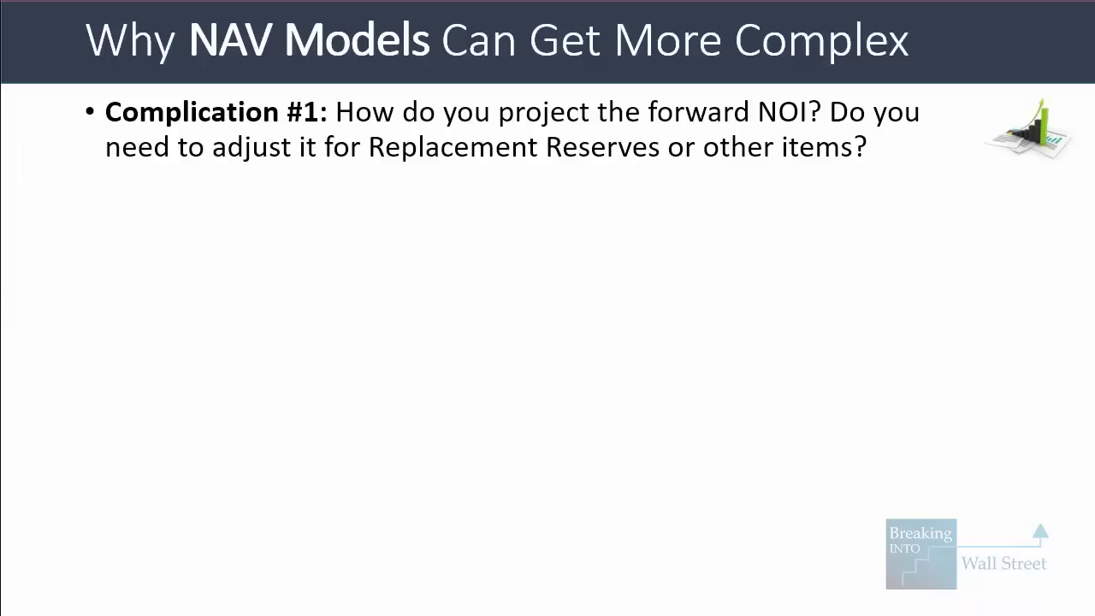
Reveal the slide's Complications #2 and #3 on property activity and Cap Rates, selecting the Forward Property NOI in Excel in between.
key("Right")
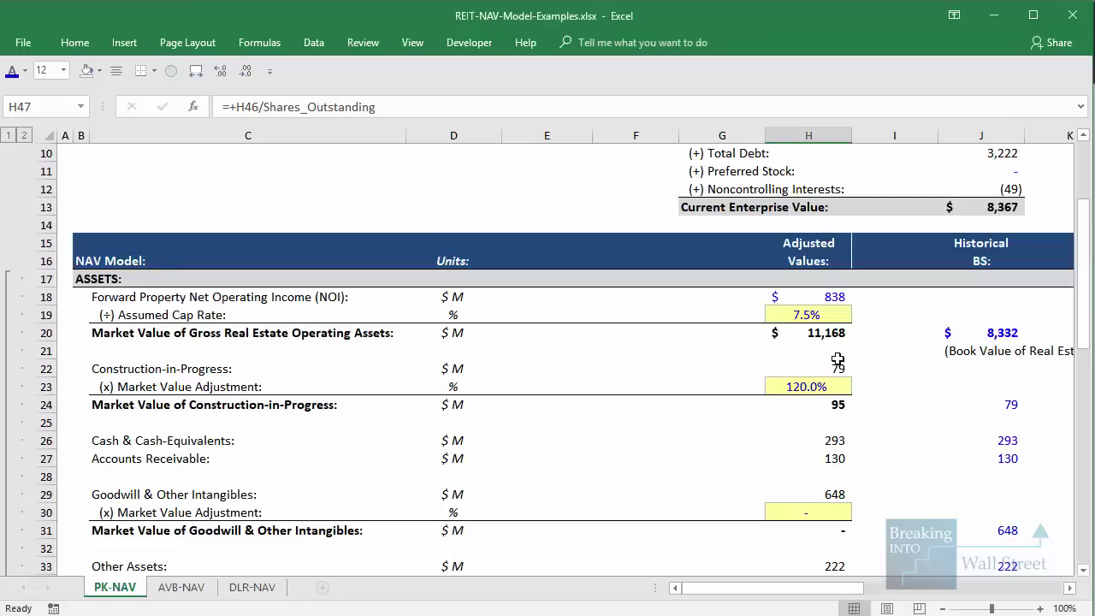
left_click(779, 293)
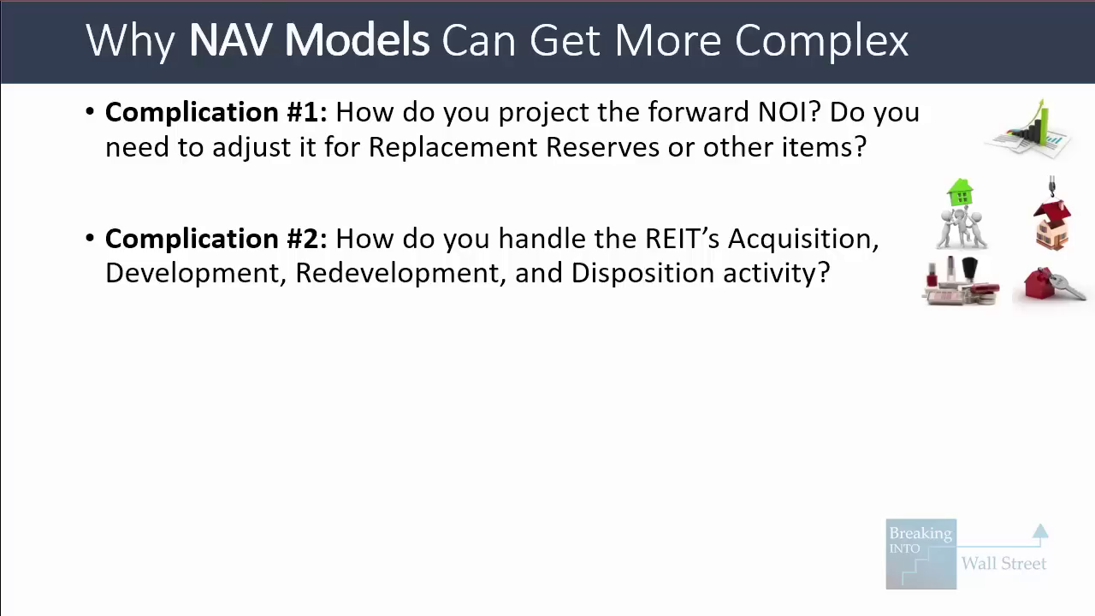
key("Right")
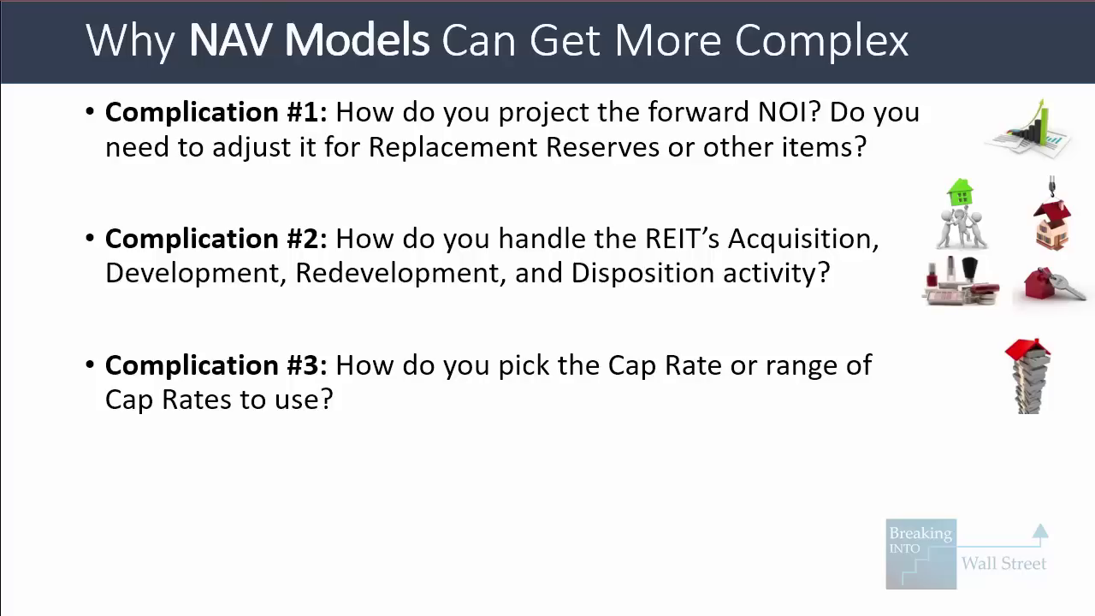
Switch back to the Excel workbook and set the Assumed Cap Rate in H19 to 6.5%.
key("alt+Tab")
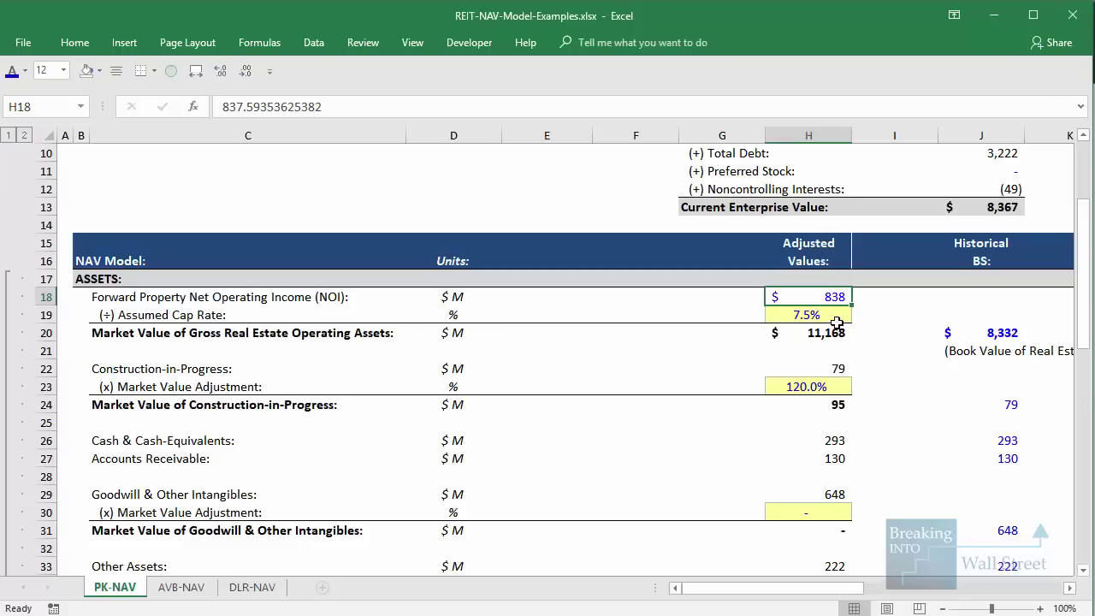
left_click(835, 323)
scroll(848, 355, "down", 1)
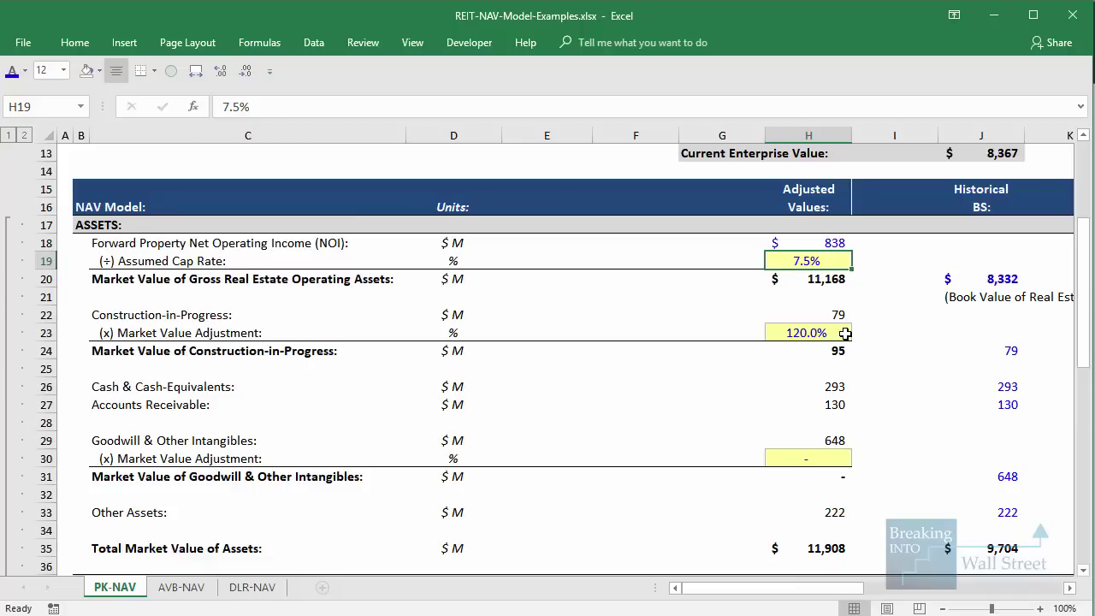
type("6.5")
key("ctrl+Return")
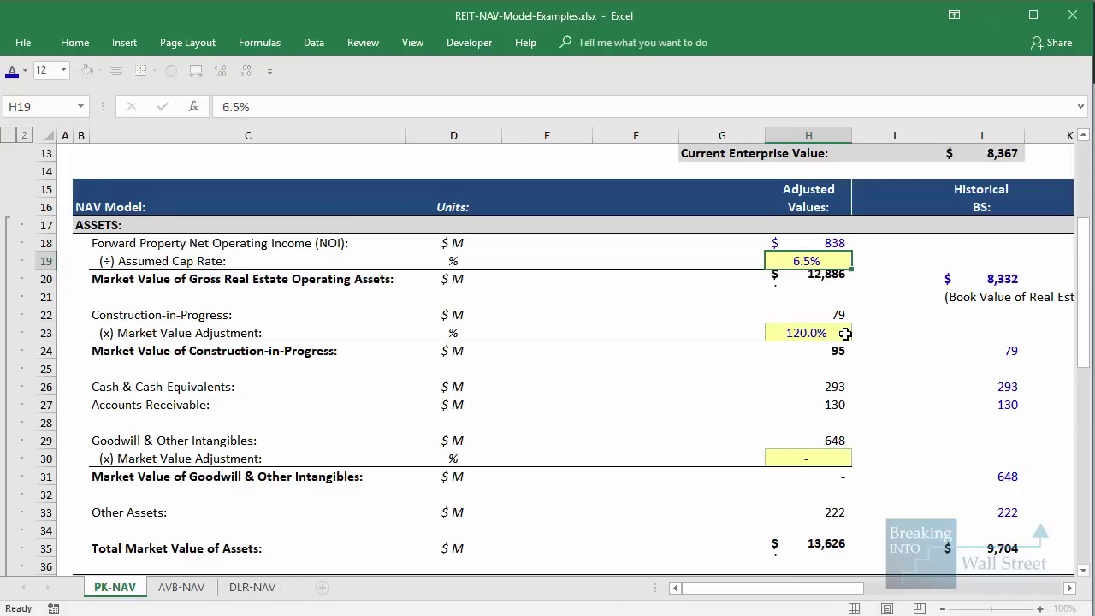
Check the effect on NAV per Share and box the NAV per Share Premium / (Discount) to Current.
scroll(826, 351, "down", 6)
scroll(813, 366, "down", 7)
scroll(812, 366, "up", 3)
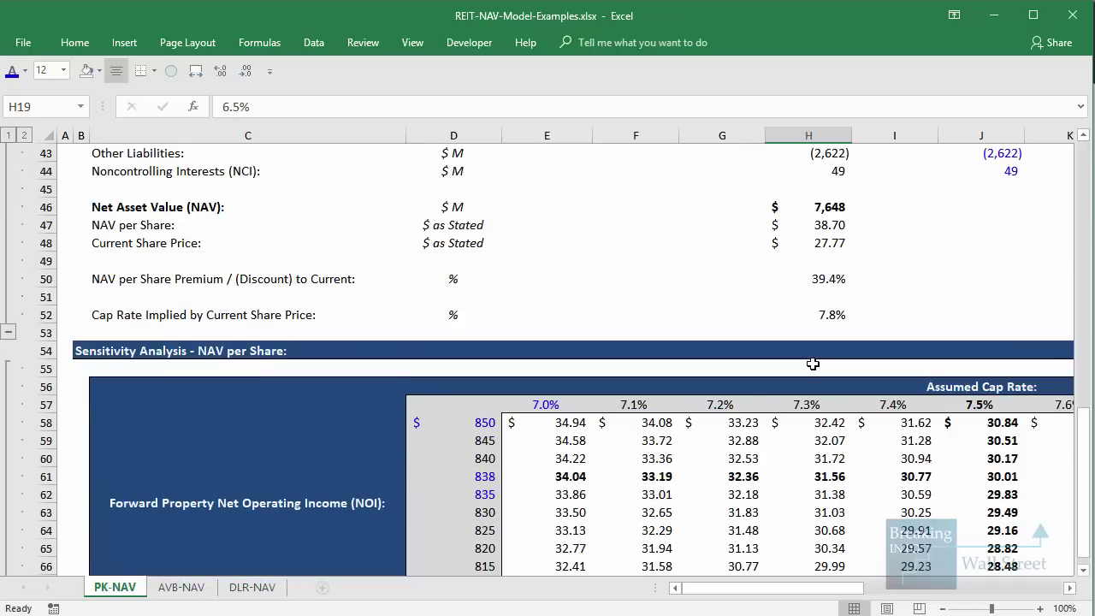
left_click_drag(778, 256, 875, 302)
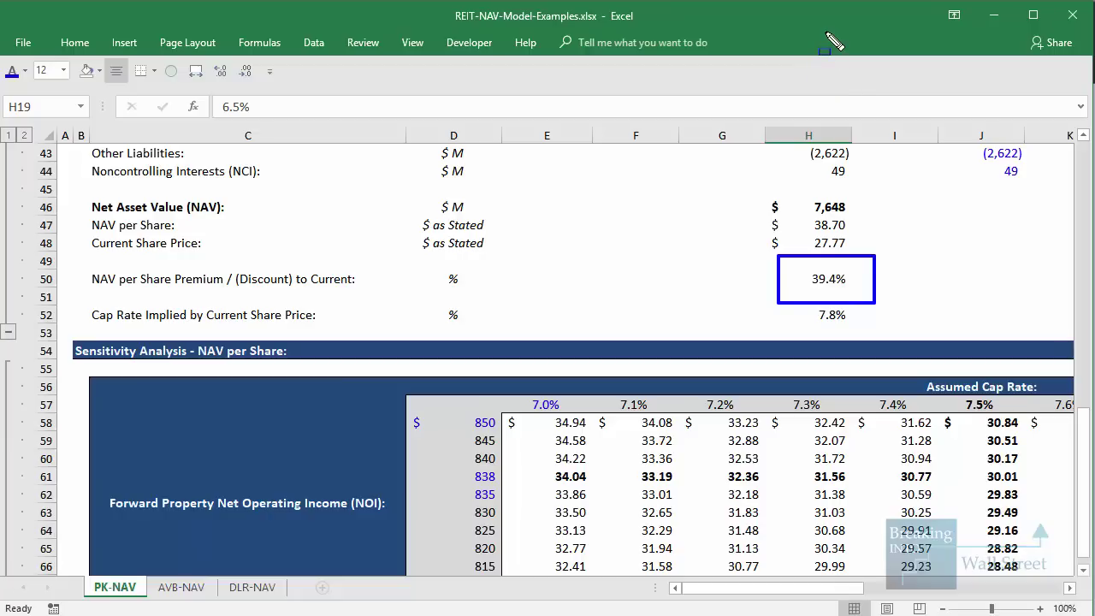
Undo the Assumed Cap Rate change.
scroll(845, 212, "up", 5)
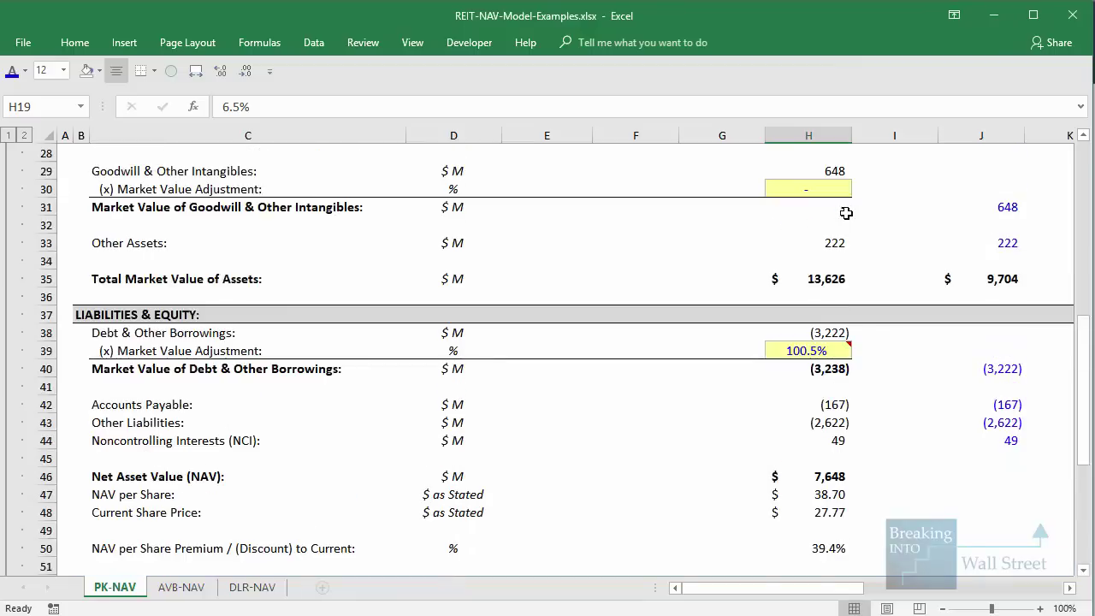
key("ctrl+z")
scroll(845, 212, "down", 4)
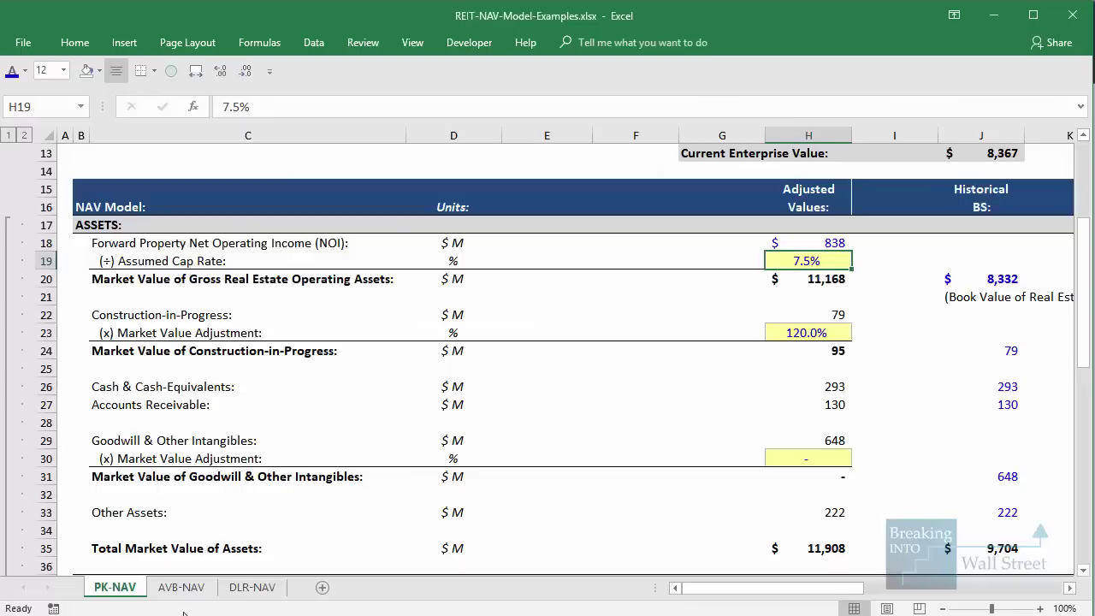
Open the AVB-NAV sheet and examine the Mid-Atlantic Economic Cap Rate and the New England Nominal Forward NOI.
left_click(193, 592)
scroll(336, 382, "down", 1)
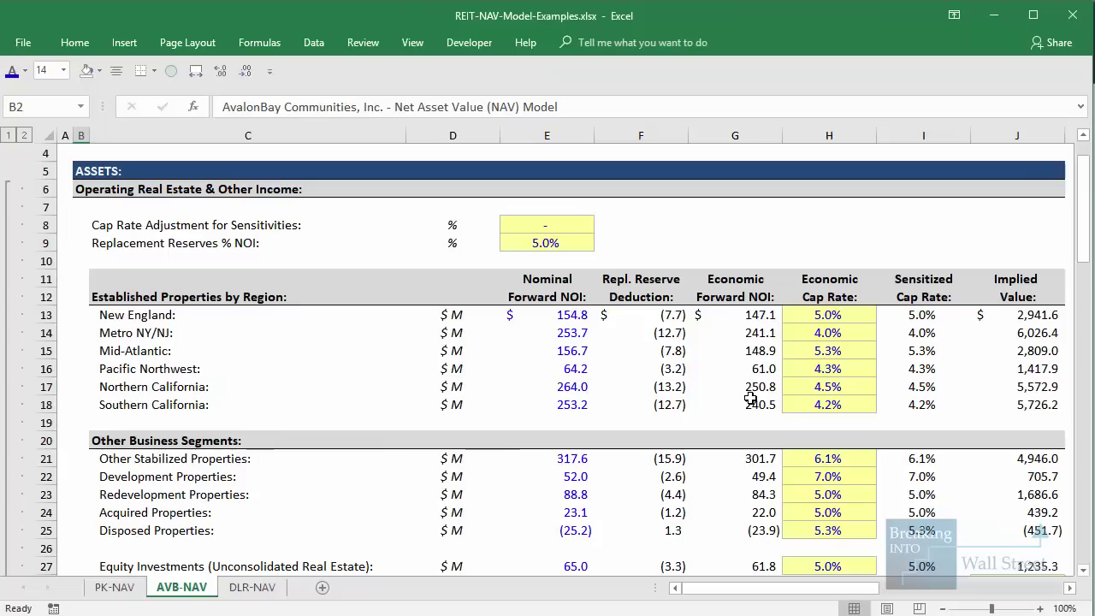
left_click(786, 347)
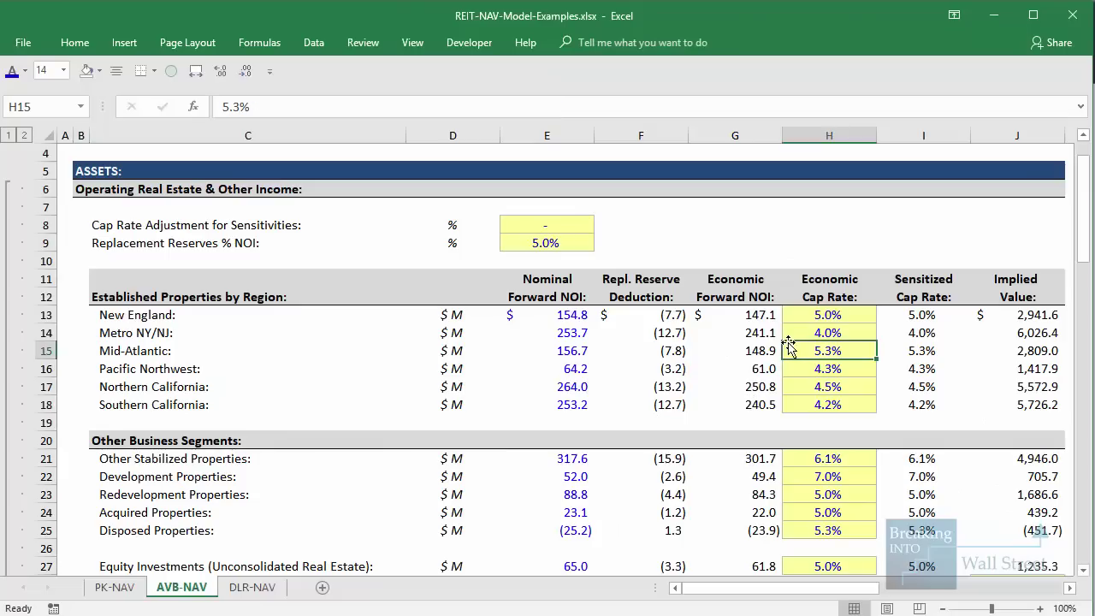
left_click(552, 315)
scroll(552, 315, "down", 1)
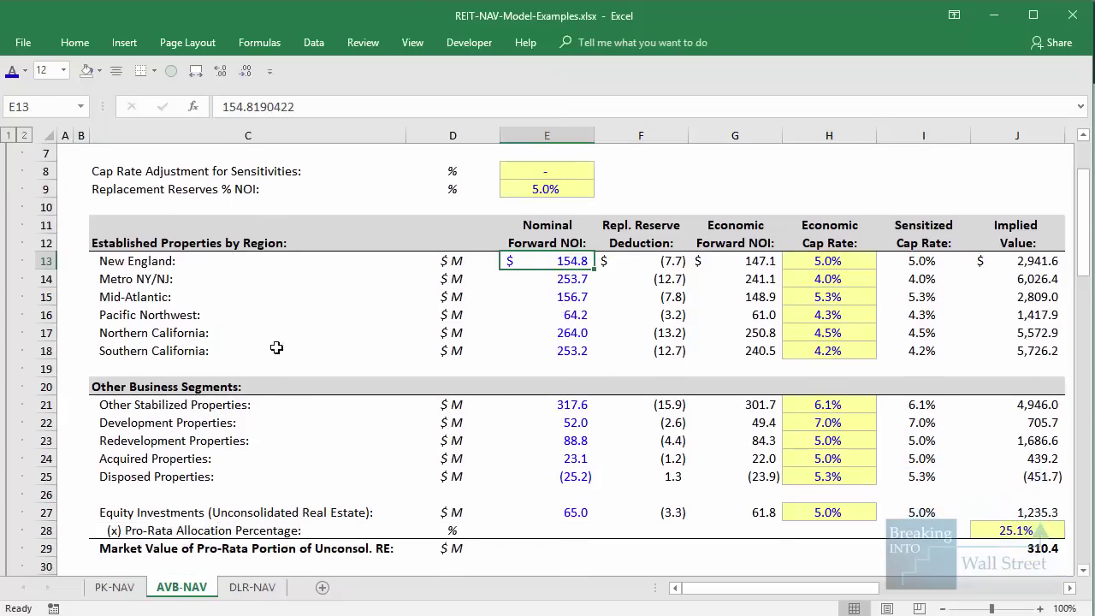
Box the six established property regions, and mark the Development Properties row and the regions' Economic Cap Rates in H13:H18.
mouse_move(170, 280)
left_mouse_down()
mouse_move(217, 330)
mouse_move(223, 364)
left_mouse_up()
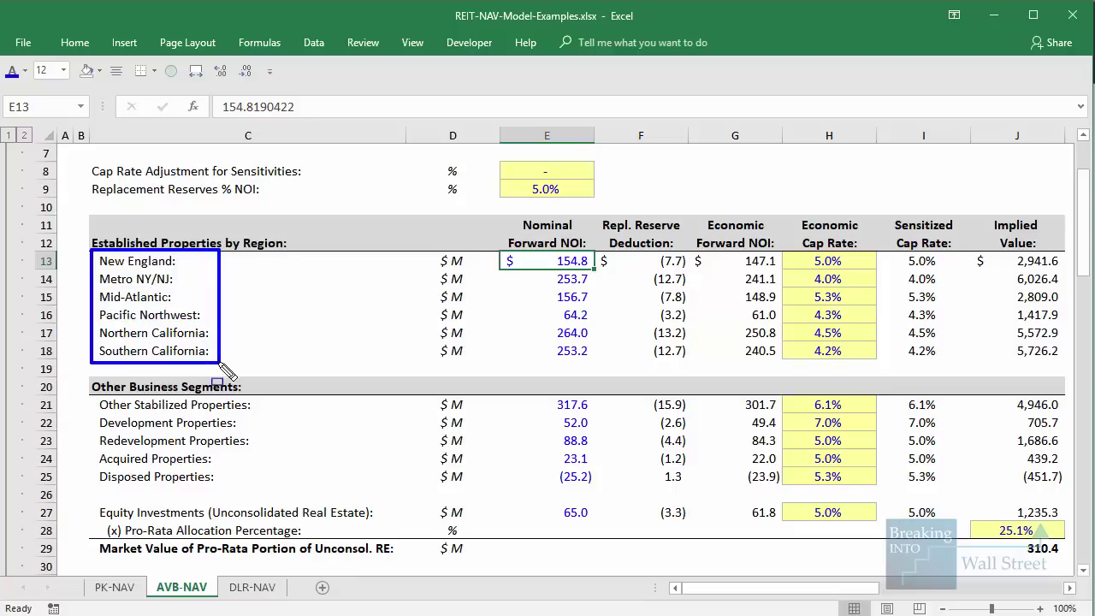
mouse_move(205, 422)
left_mouse_down()
mouse_move(223, 450)
mouse_move(488, 441)
left_mouse_up()
left_click_drag(834, 259, 834, 347)
Inspect the Implied Value formulas for the six established regions one by one, from J13 to J18.
left_click(1040, 262)
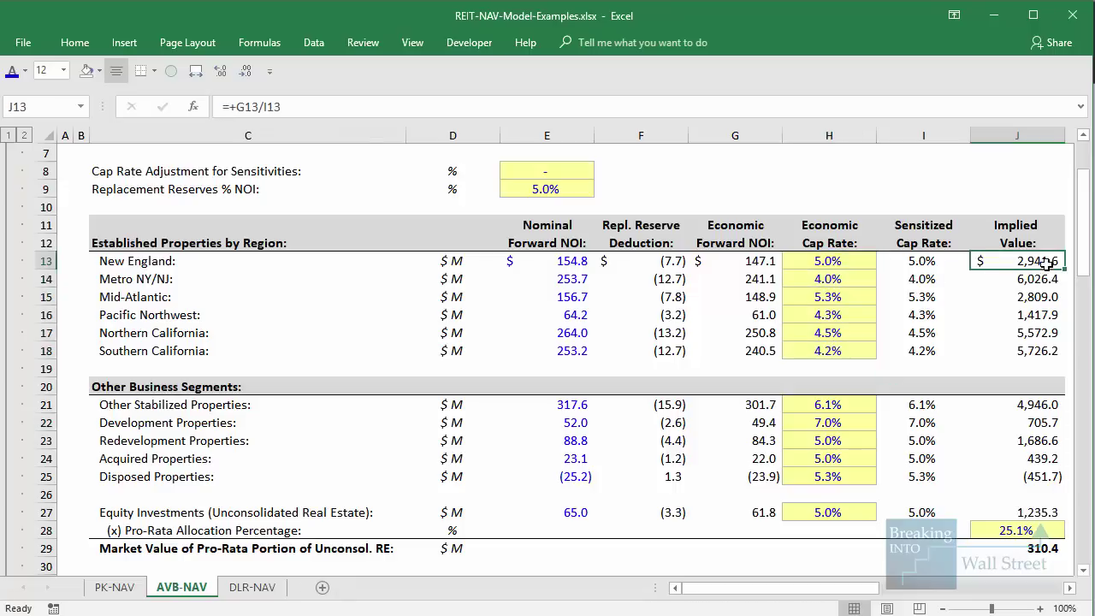
key("F2")
key("Return")
key("F2")
key("Return")
key("F2")
key("Return")
key("F2")
key("Return")
key("F2")
key("Return")
key("F2")
key("Escape")
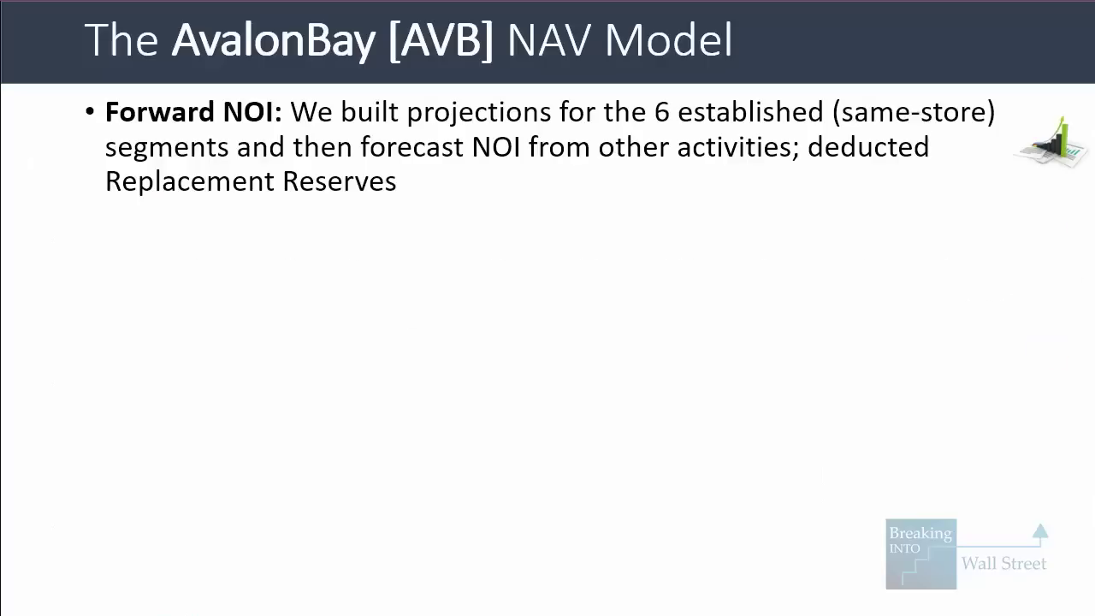
Advance the AvalonBay slide, and highlight in Excel the Other Business Segments' forward NOI and reserve deductions and the Construction-in-Progress cell J38.
key("Right")
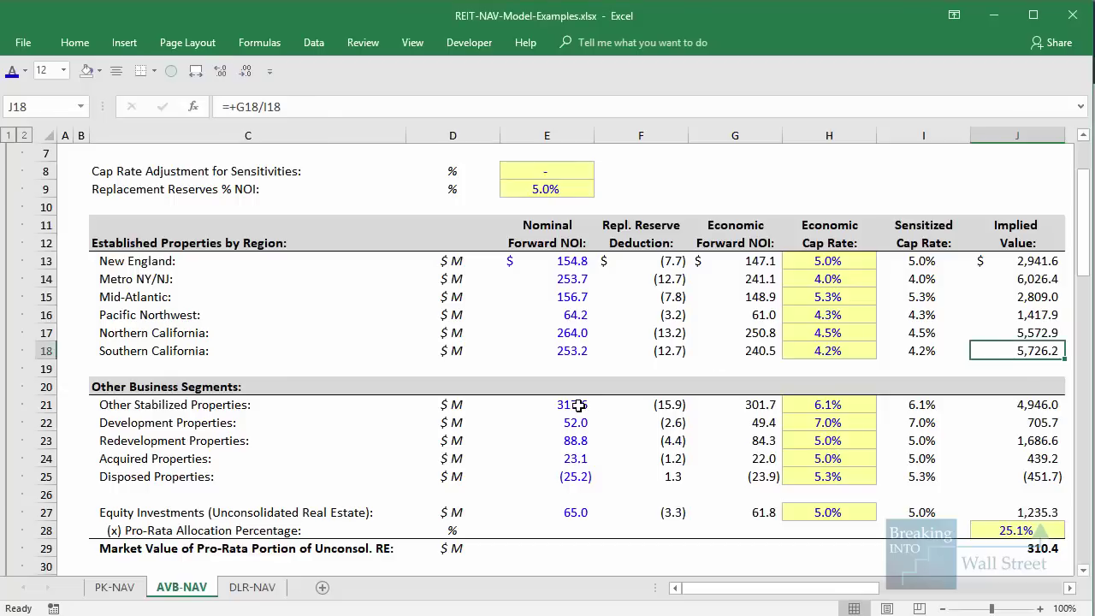
left_click_drag(579, 405, 640, 477)
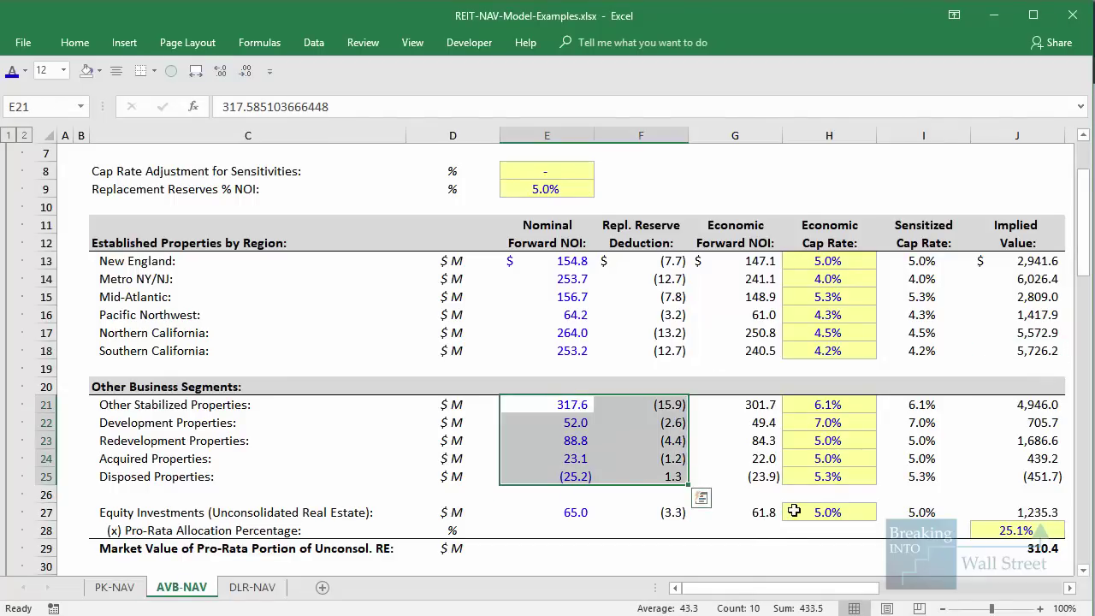
scroll(802, 511, "down", 4)
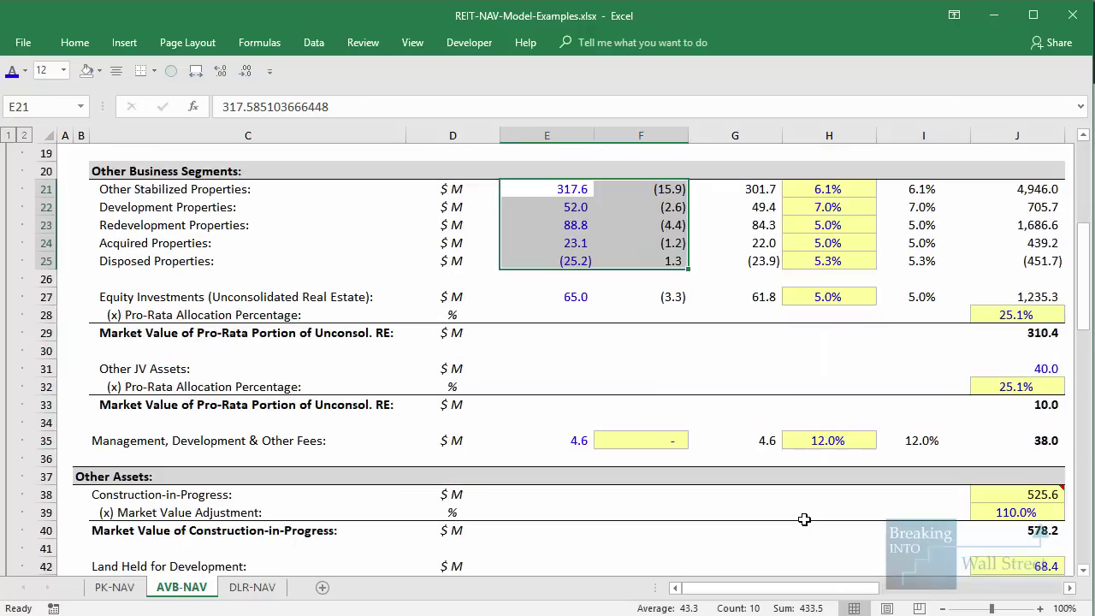
scroll(804, 520, "down", 2)
left_click(1024, 387)
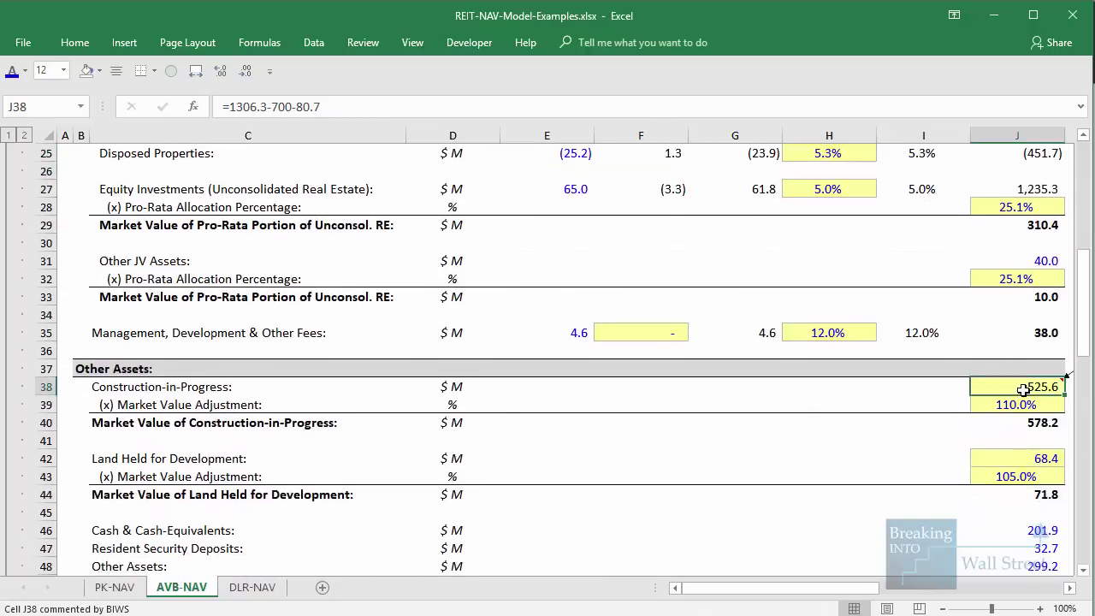
Open the Construction-in-Progress formula, box its 700 and 80.7 deductions, and box the Development and Redevelopment Properties labels and their Nominal Forward NOI.
key("F2")
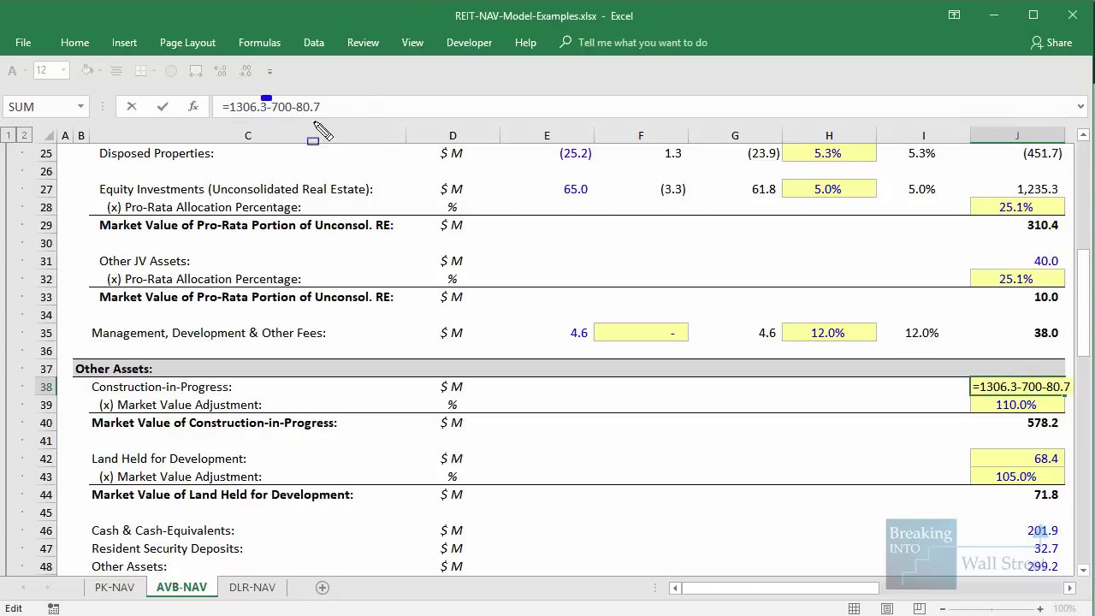
left_click_drag(263, 96, 364, 137)
scroll(381, 187, "up", 5)
left_click_drag(86, 360, 275, 396)
left_click_drag(265, 89, 334, 124)
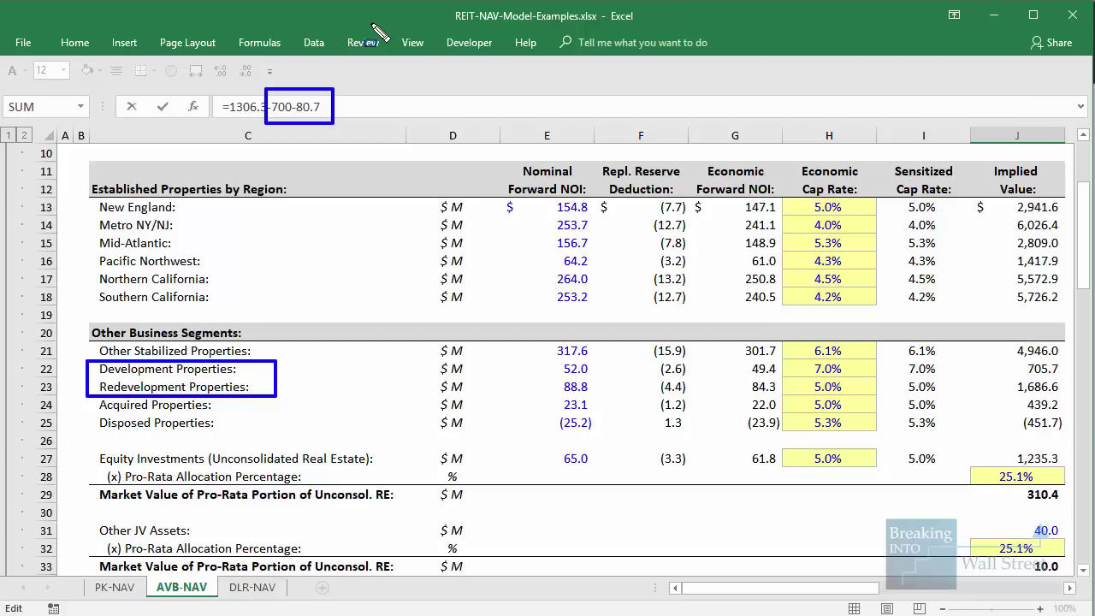
left_click_drag(504, 357, 603, 400)
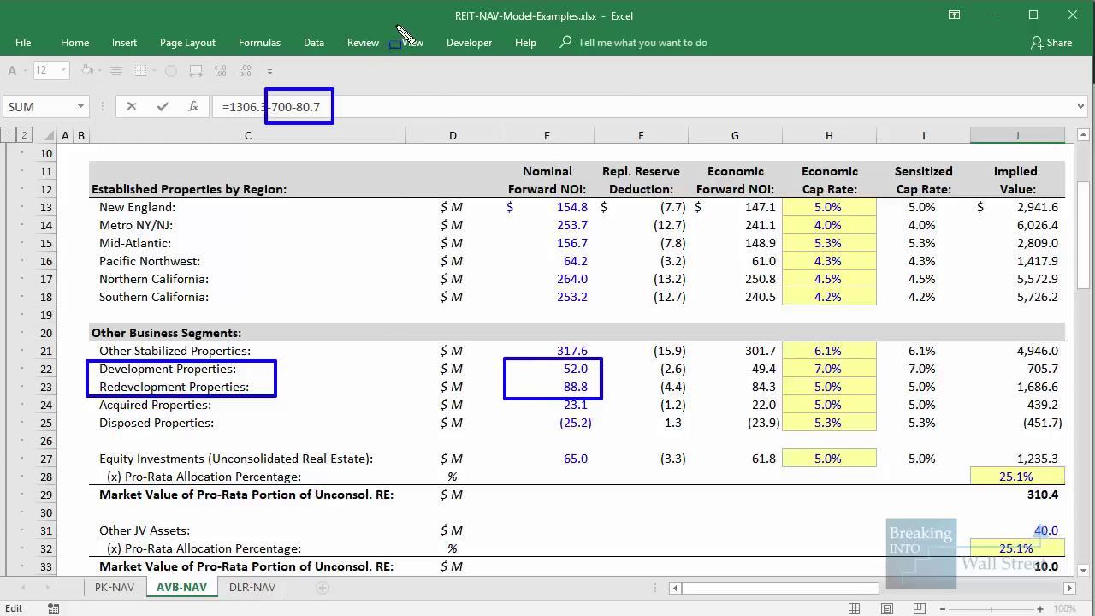
key("Escape")
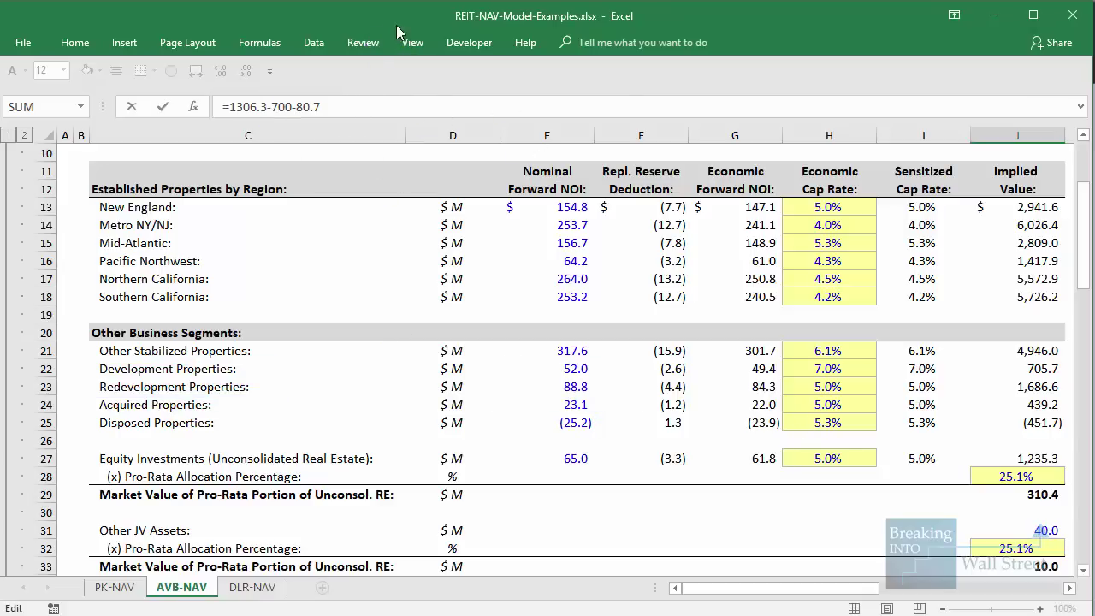
scroll(770, 401, "down", 4)
key("ctrl+Return")
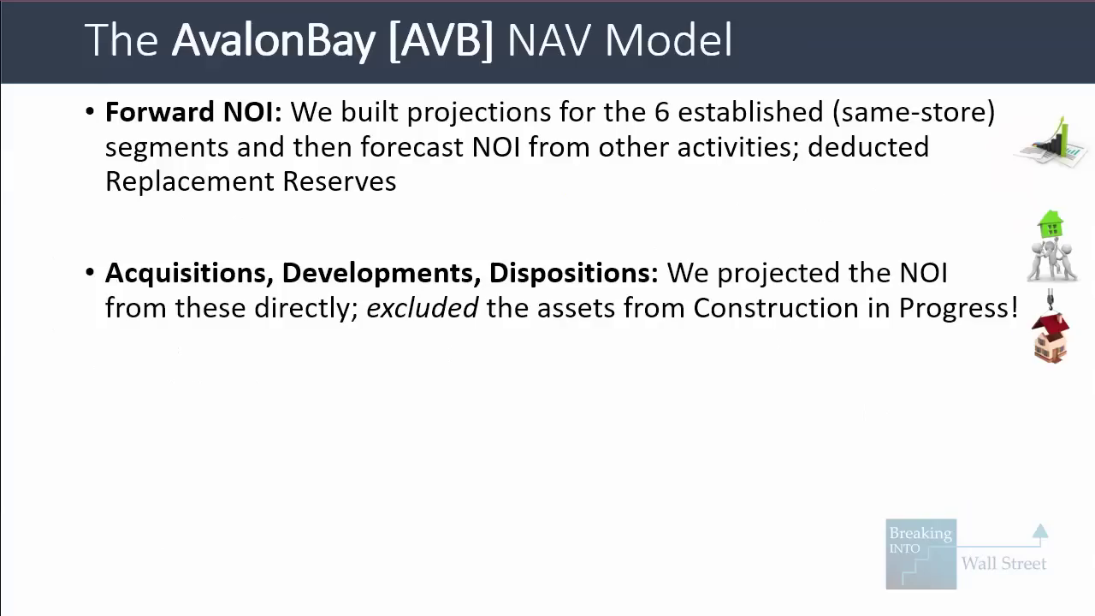
Advance the AvalonBay slide by one point, and select the Metro NY/NJ Economic Cap Rate in H14 of the AVB-NAV sheet.
key("Right")
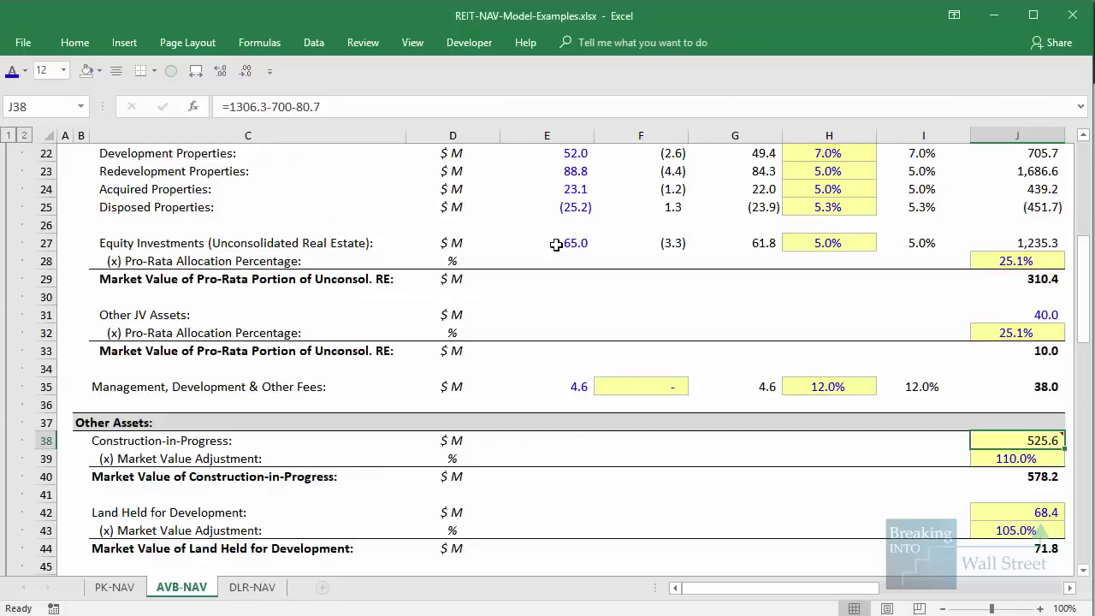
scroll(630, 188, "up", 5)
left_click(840, 330)
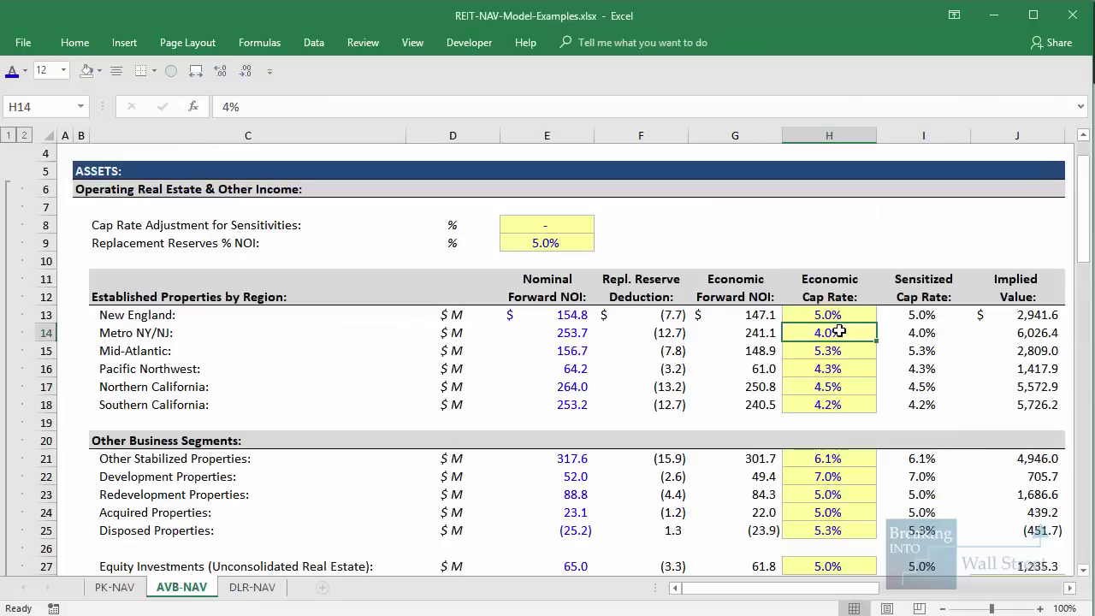
Switch to RE-07-07-Cap-Rates-by-Region.pdf in Adobe Acrobat, enlarge the map page to 150%, and box the Seattle-Bellevue cap rate range.
key("alt+Tab")
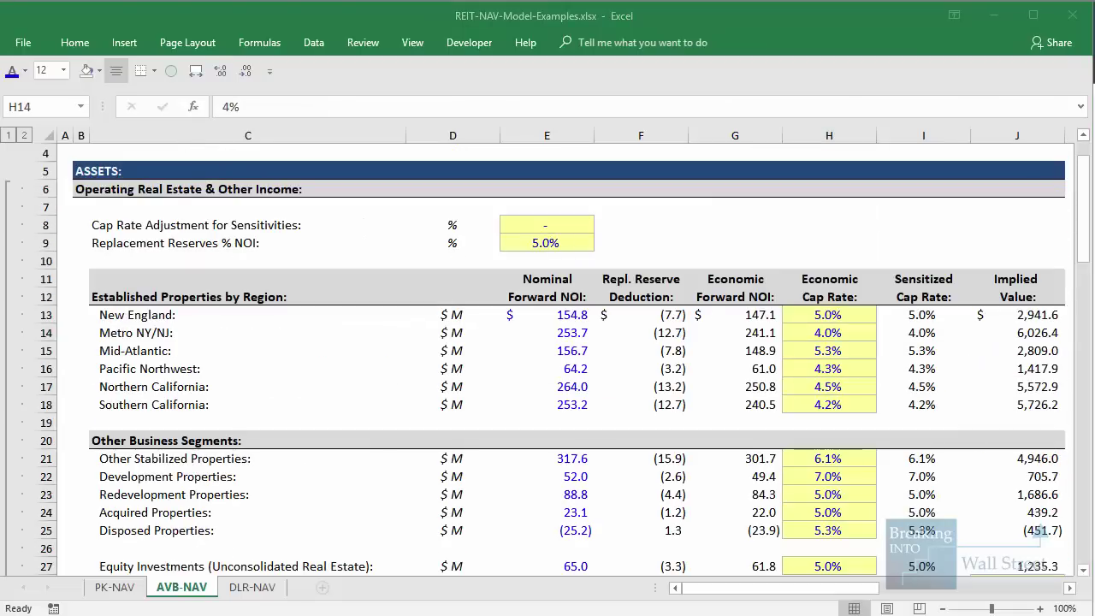
scroll(838, 319, "down", 3)
scroll(838, 319, "up", 2)
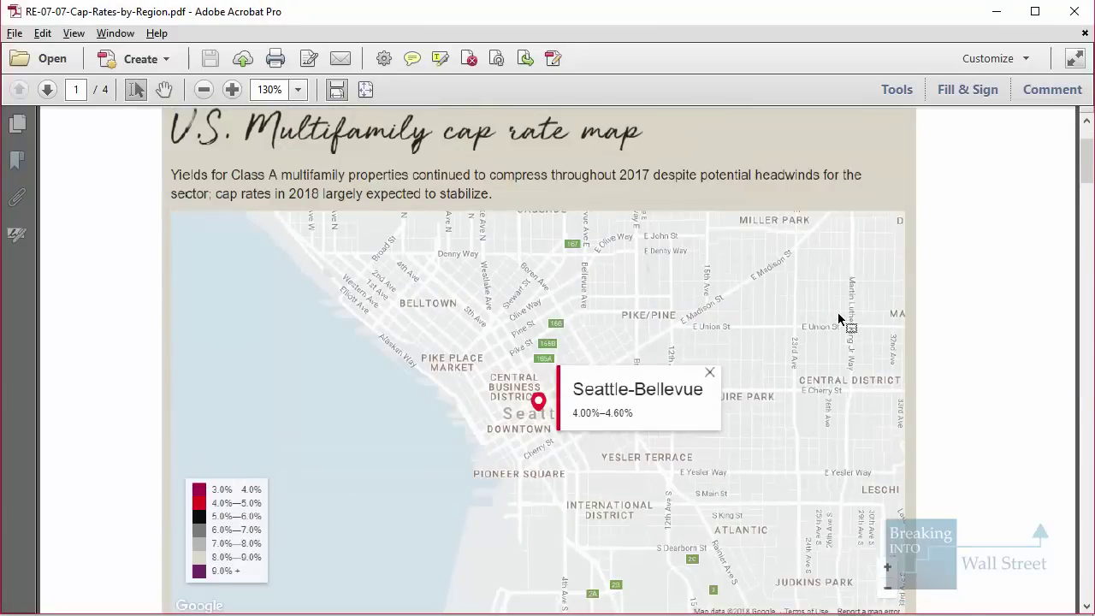
scroll(616, 310, "up", 1)
scroll(625, 304, "up", 1)
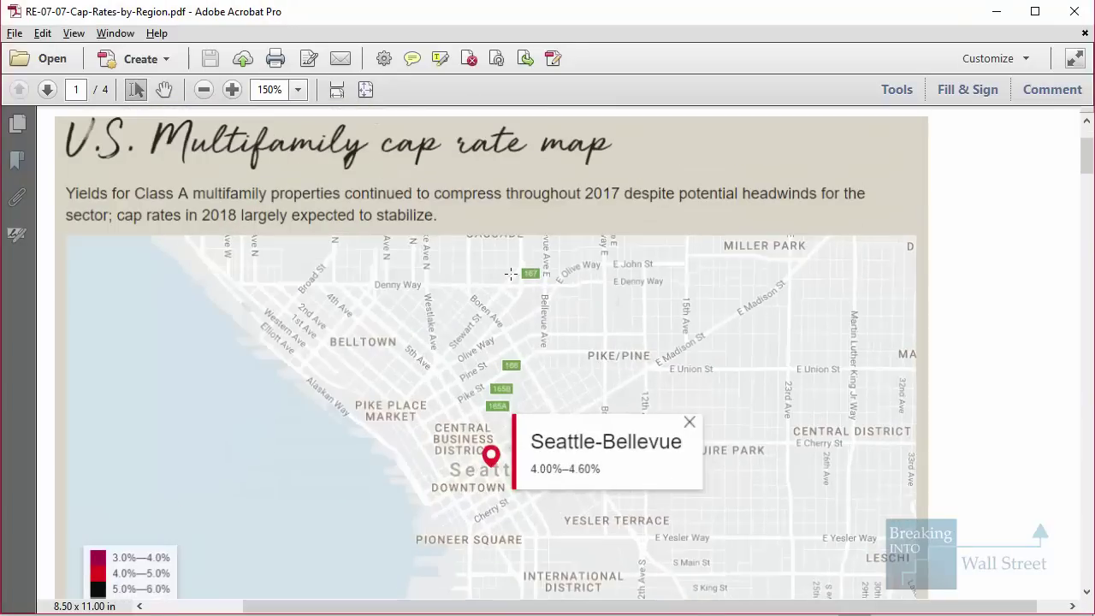
mouse_move(473, 406)
left_mouse_down()
mouse_move(721, 501)
mouse_move(734, 496)
left_mouse_up()
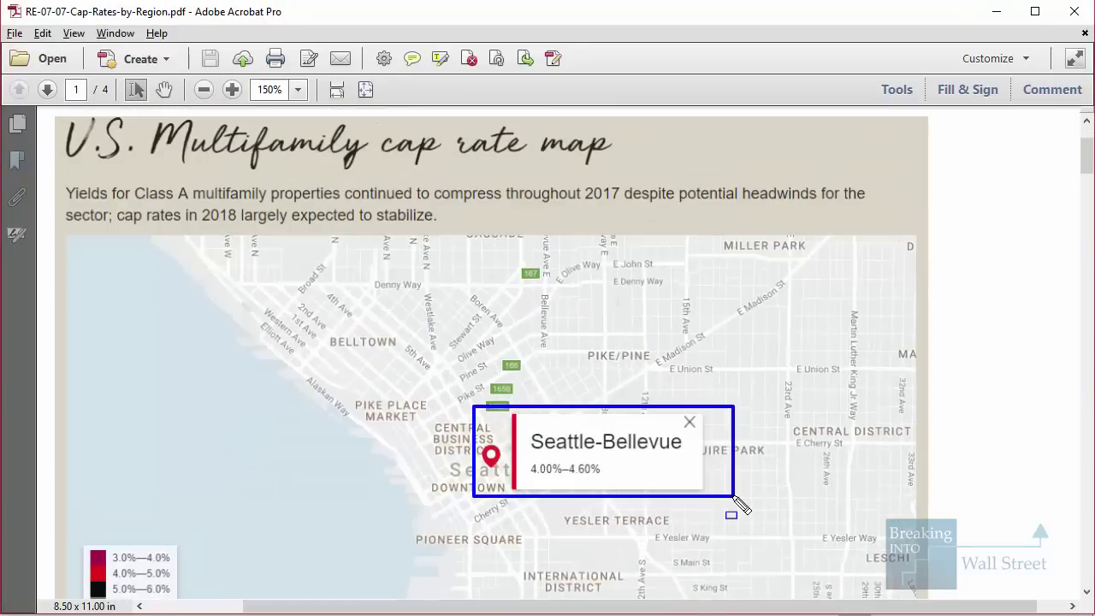
scroll(728, 496, "down", 3)
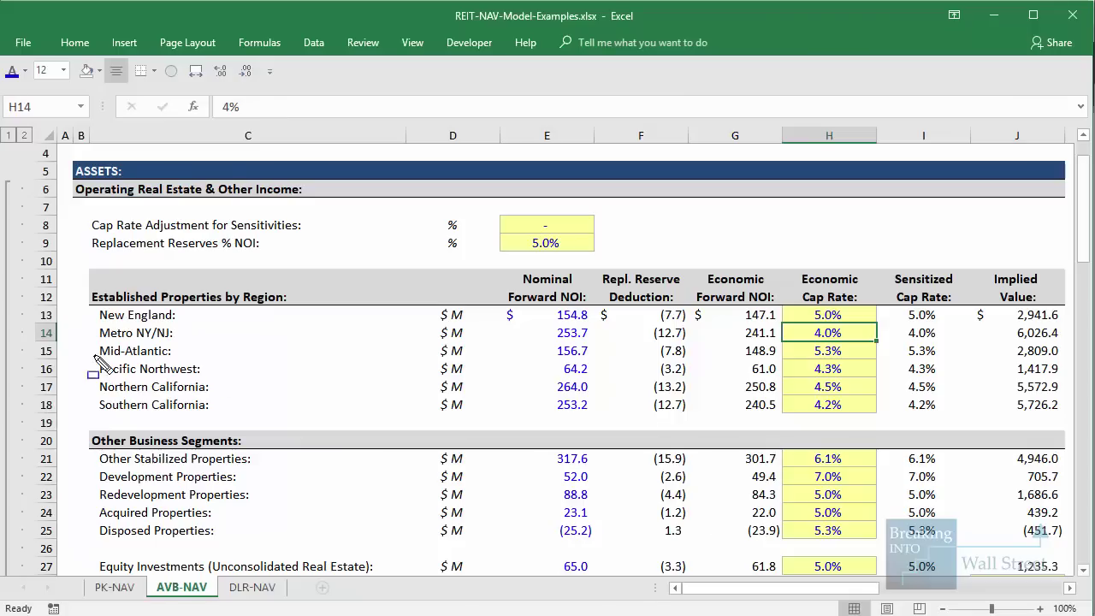
Box the Pacific Northwest row in Excel, and compare the PDF's San Francisco Bay Area range with the Northern California cap rate in H17.
mouse_move(96, 359)
left_mouse_down()
mouse_move(796, 372)
mouse_move(890, 395)
left_mouse_up()
key("Escape")
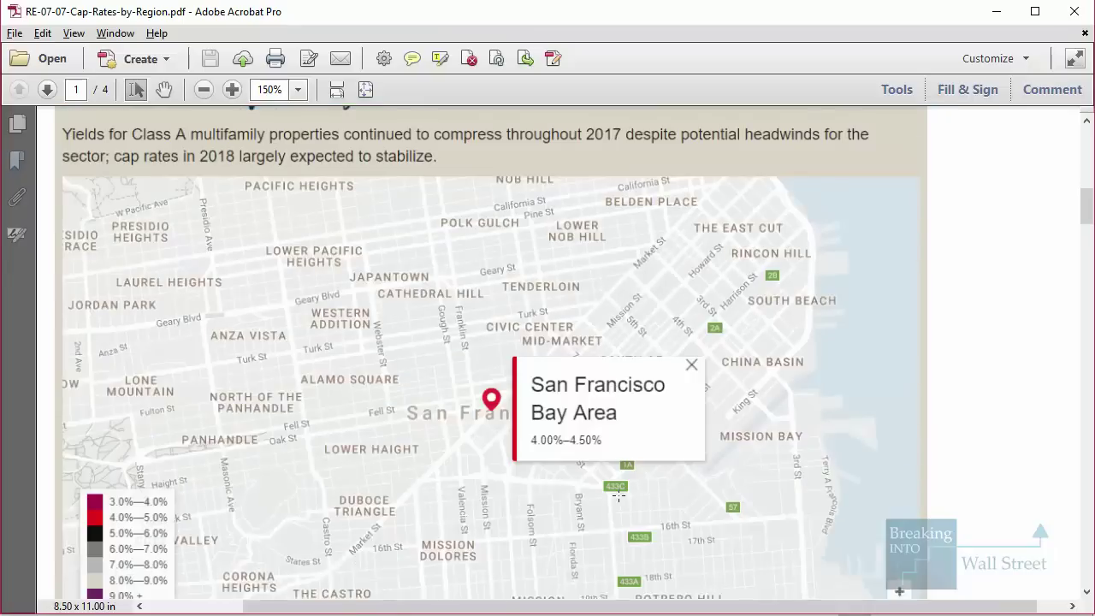
scroll(788, 473, "down", 1)
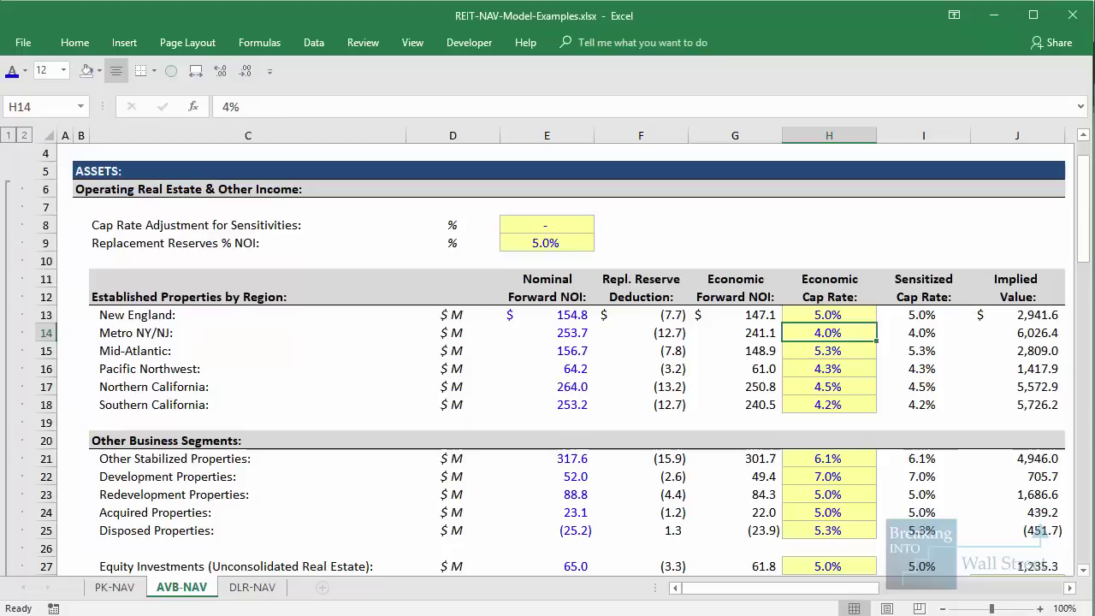
left_click(830, 387)
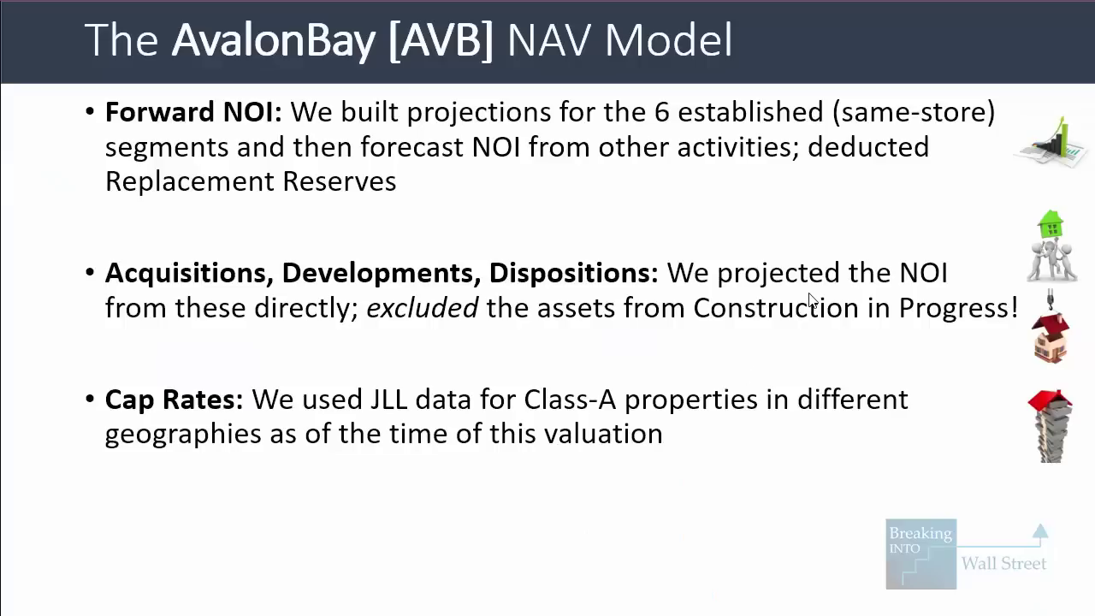
Advance the AvalonBay slide, and box the Equity Investments' Nominal Forward NOI, Economic Forward NOI and Economic Cap Rate in row 27.
key("Right")
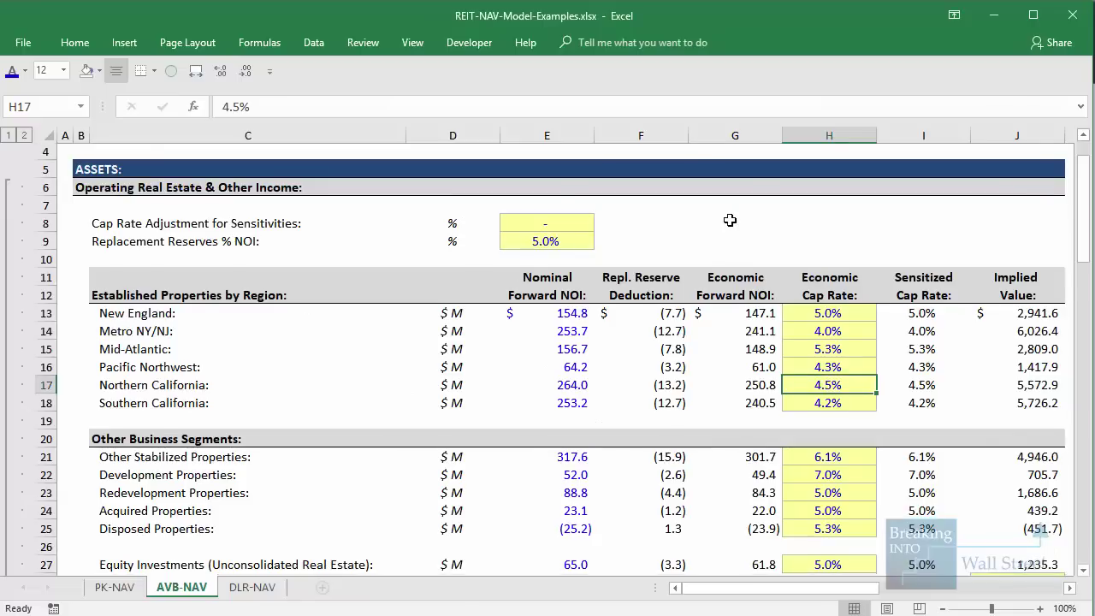
scroll(427, 281, "down", 4)
left_click(353, 351)
scroll(472, 353, "down", 1)
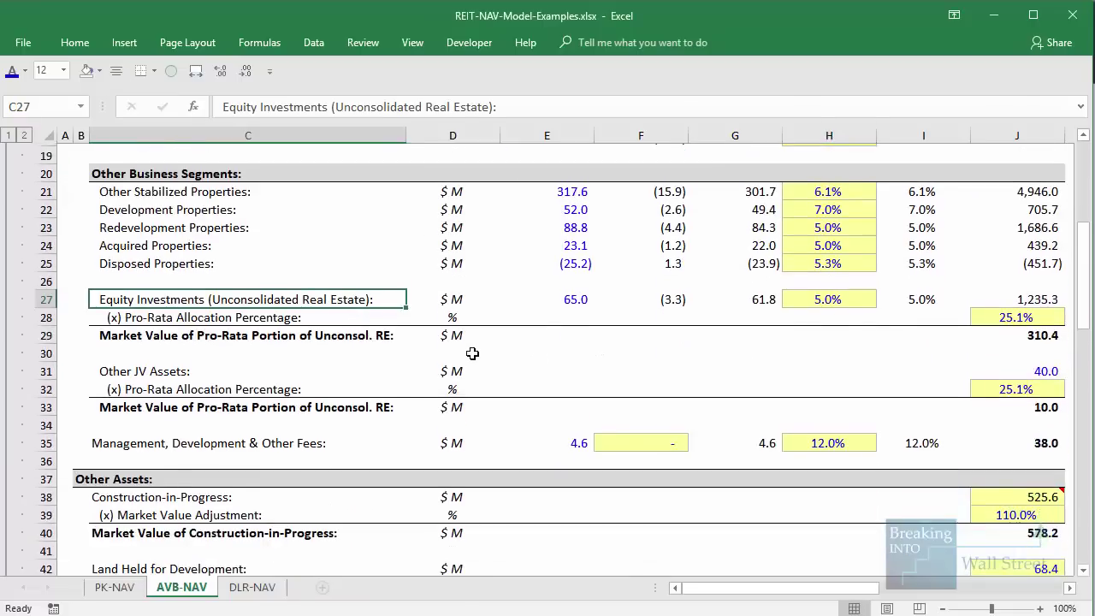
left_click(512, 349)
left_click(557, 294)
left_click_drag(501, 279, 615, 314)
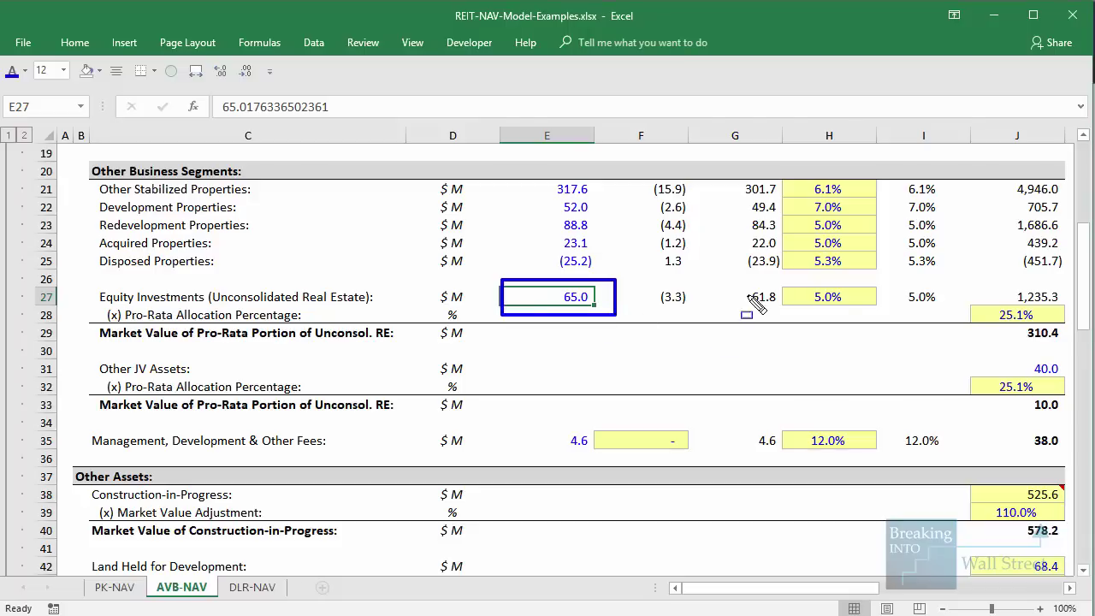
left_click_drag(729, 280, 890, 313)
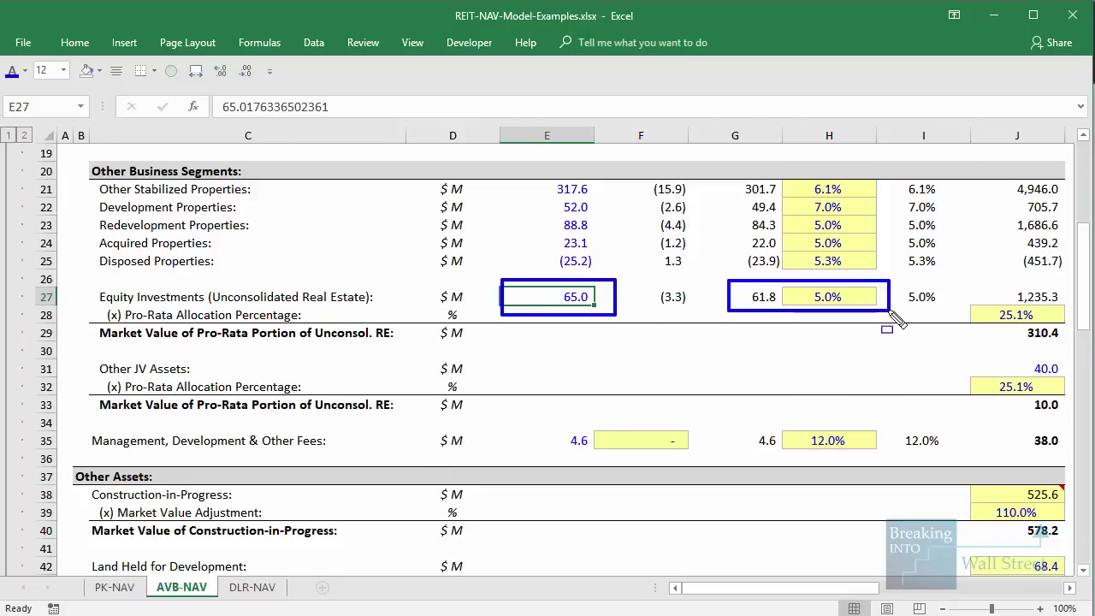
Inspect the Implied Value formula =+G27/I27 for the Equity Investments in J27.
left_click(980, 297)
type("=+G27/I27")
key("Return")
left_click(967, 375)
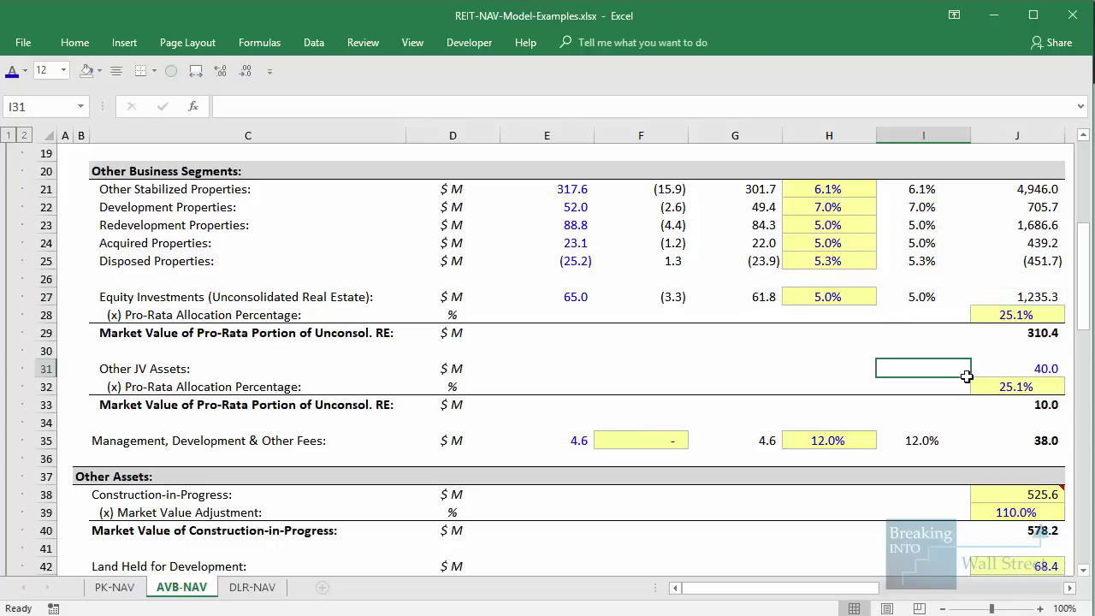
Box the Pro-Rata Allocation Percentage in J28, and examine the formula =+J27*J28 in J29 and the Other JV Assets calculation below it.
mouse_move(967, 301)
left_mouse_down()
mouse_move(1074, 330)
mouse_move(1076, 351)
mouse_move(1066, 326)
left_mouse_up()
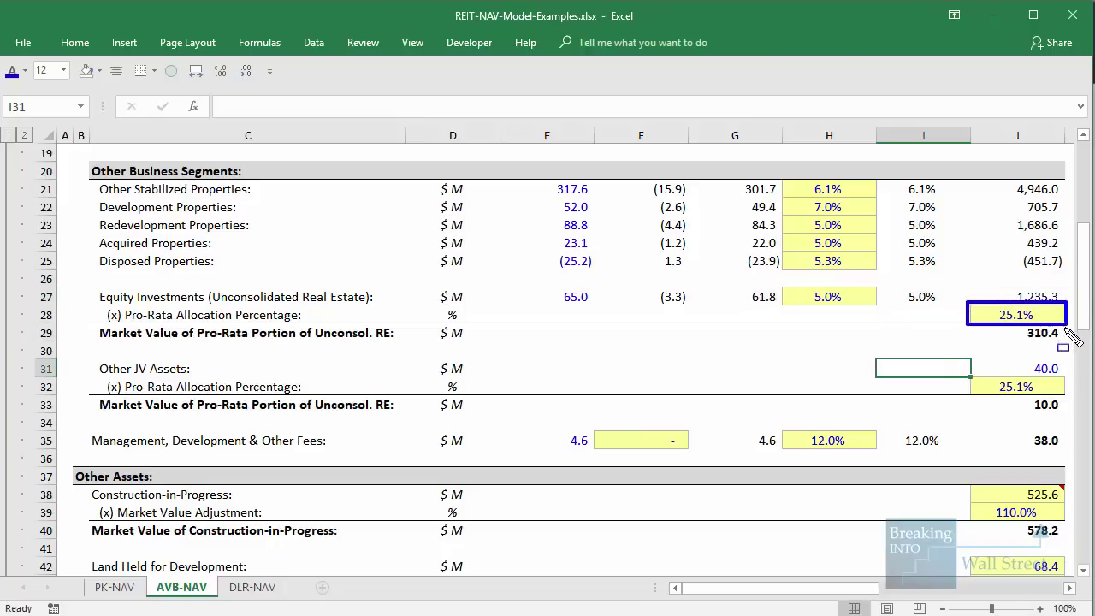
left_click(1052, 338)
type("=+J27*J28")
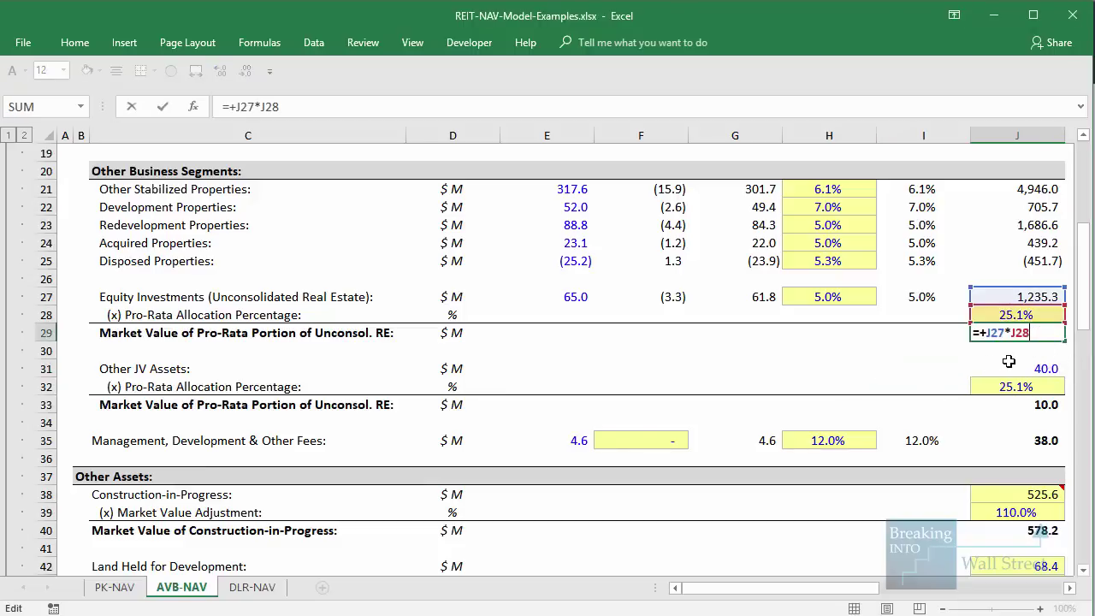
key("ctrl+Return")
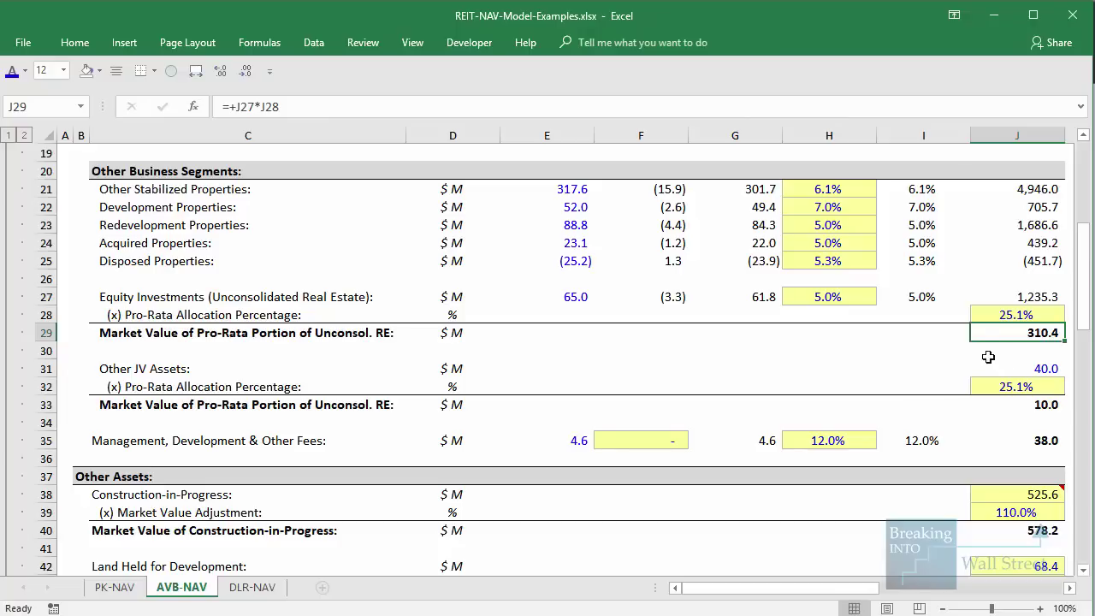
left_click_drag(1020, 370, 1031, 410)
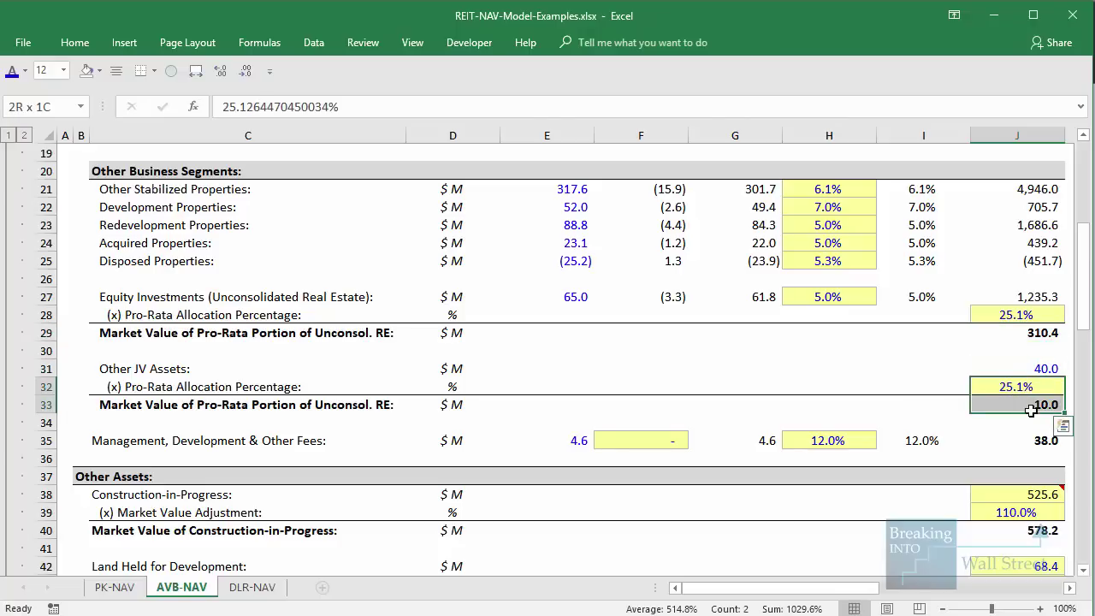
Box the Pro-Rata Portion of JV Debt in J58 and of Other JV Liabilities in J63 in the Liabilities & Equity section.
scroll(1009, 368, "down", 4)
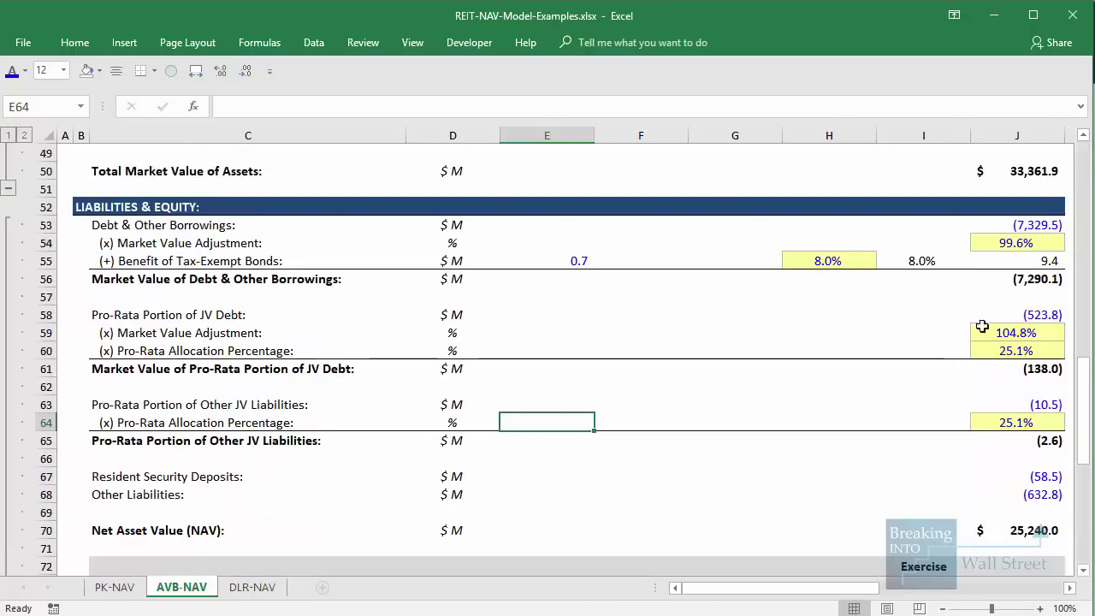
left_click_drag(976, 296, 1081, 334)
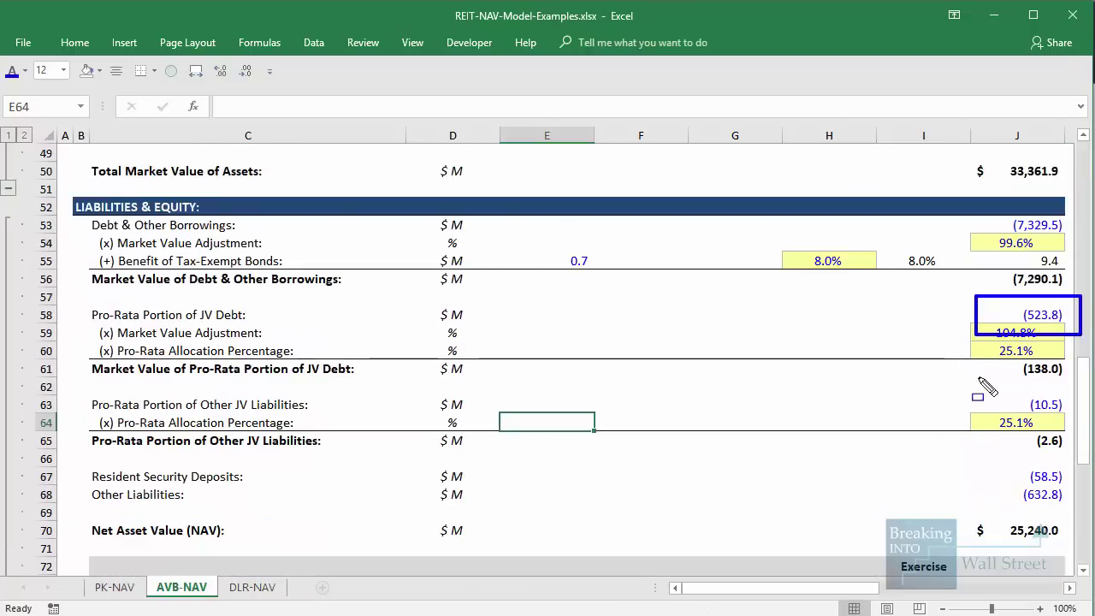
left_click_drag(978, 378, 1079, 412)
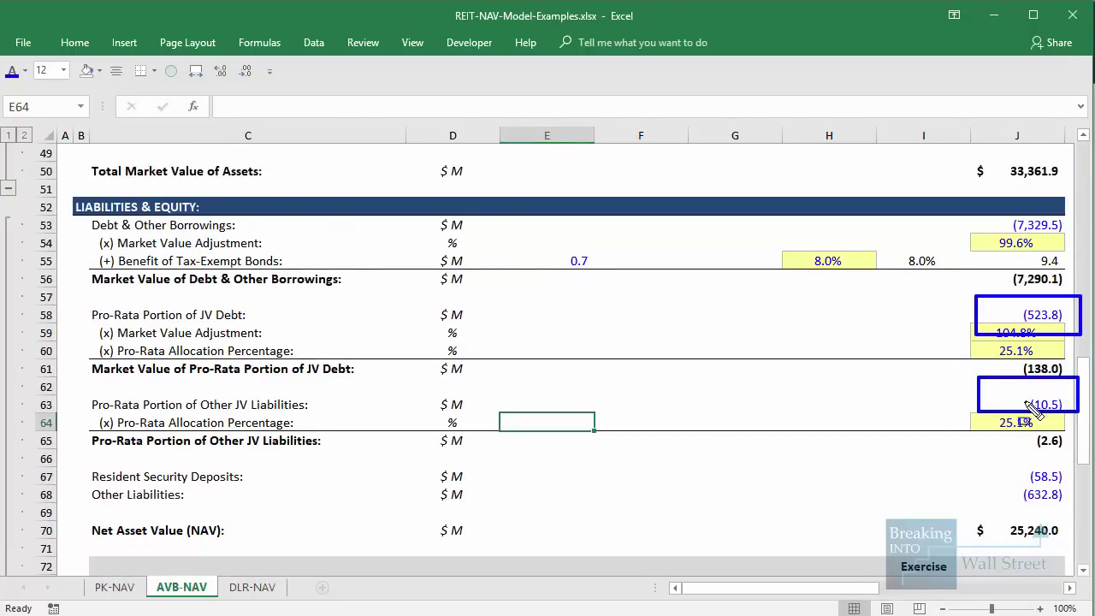
Inspect the JV Debt adjustments in J58:J60 and the pro-rata totals for JV Debt in J61 and Other JV Liabilities in J65.
left_click_drag(1022, 334, 1037, 308)
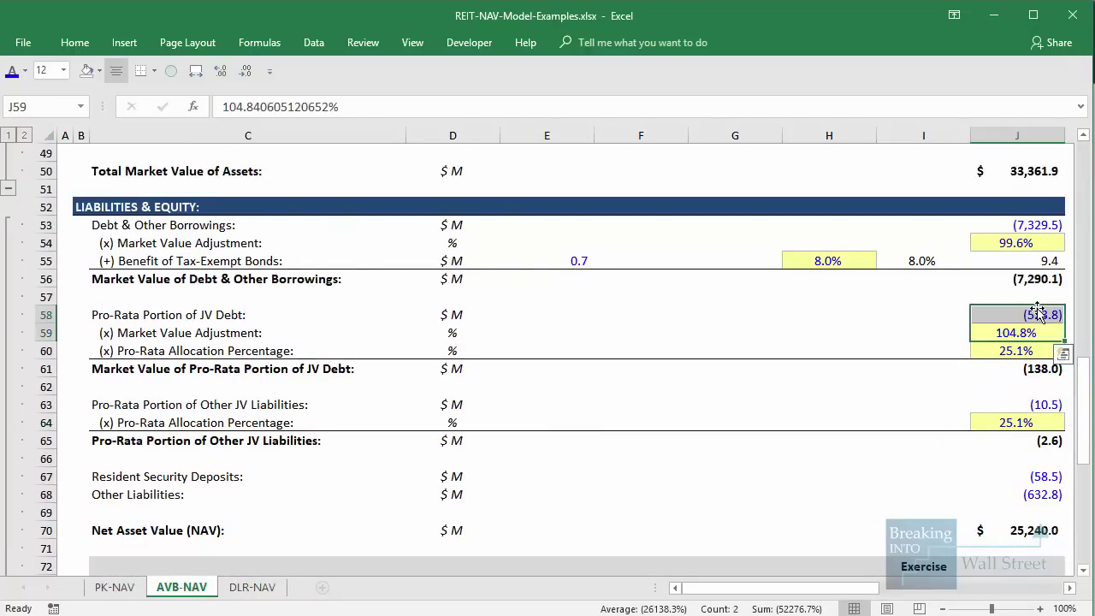
left_click(1032, 368)
left_click(1032, 349)
double_click(1032, 367)
left_click(1018, 440)
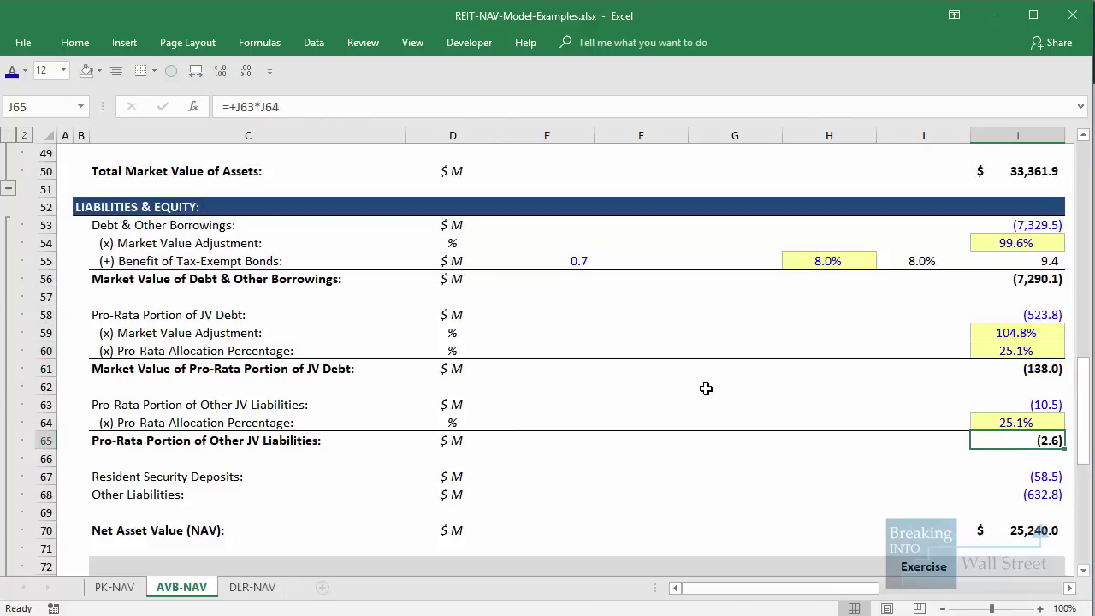
Highlight the Debt & Other Borrowings values in J53:J56, and select the whole Benefit of Tax-Exempt Bonds row.
scroll(706, 389, "up", 2)
left_click_drag(1014, 333, 1035, 385)
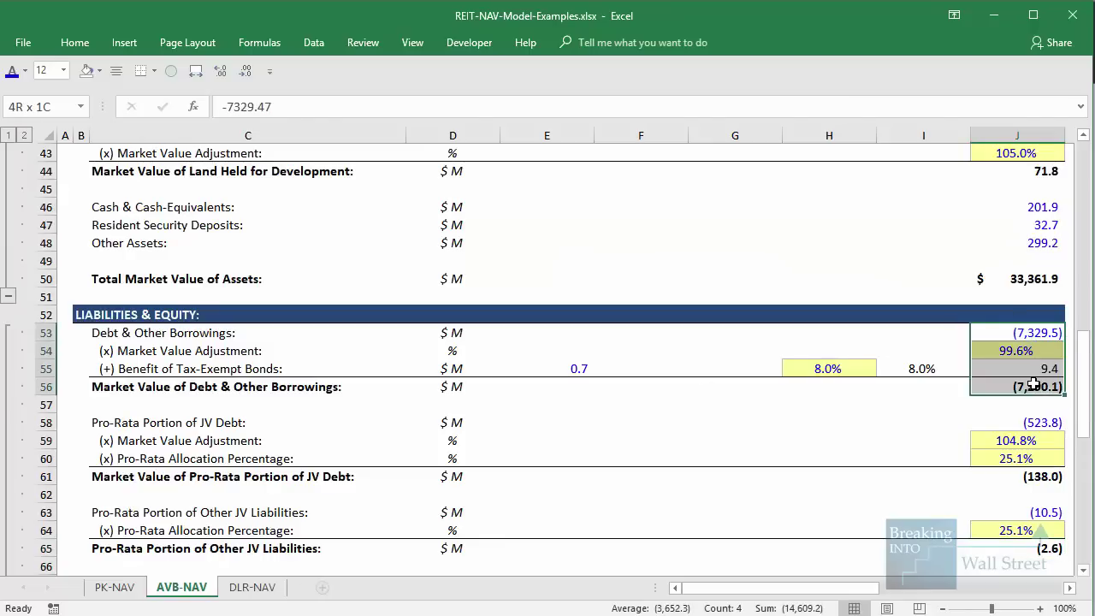
left_click(579, 369)
key("shift+space")
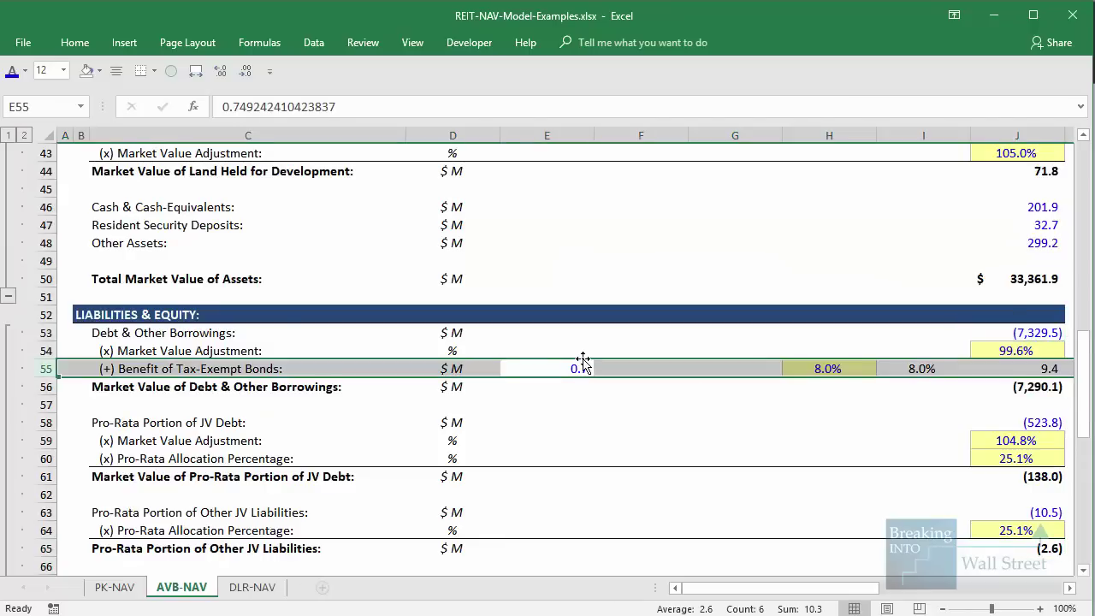
Highlight the Construction-in-Progress value, its Market Value Adjustment and its Market Value in J38:J40.
scroll(583, 361, "up", 4)
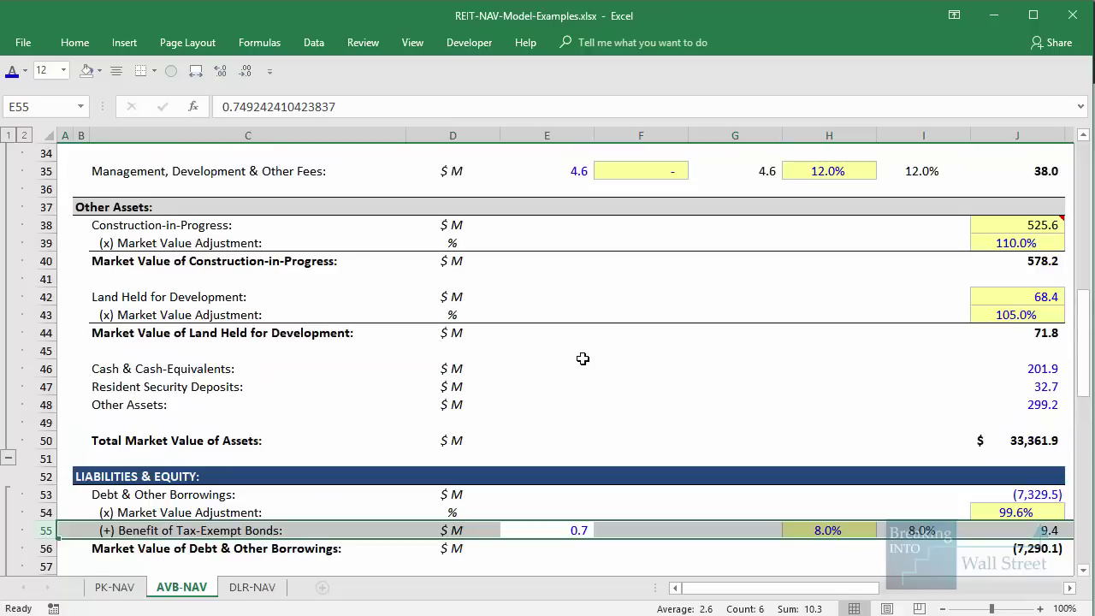
scroll(582, 359, "up", 1)
left_click_drag(1027, 333, 1024, 368)
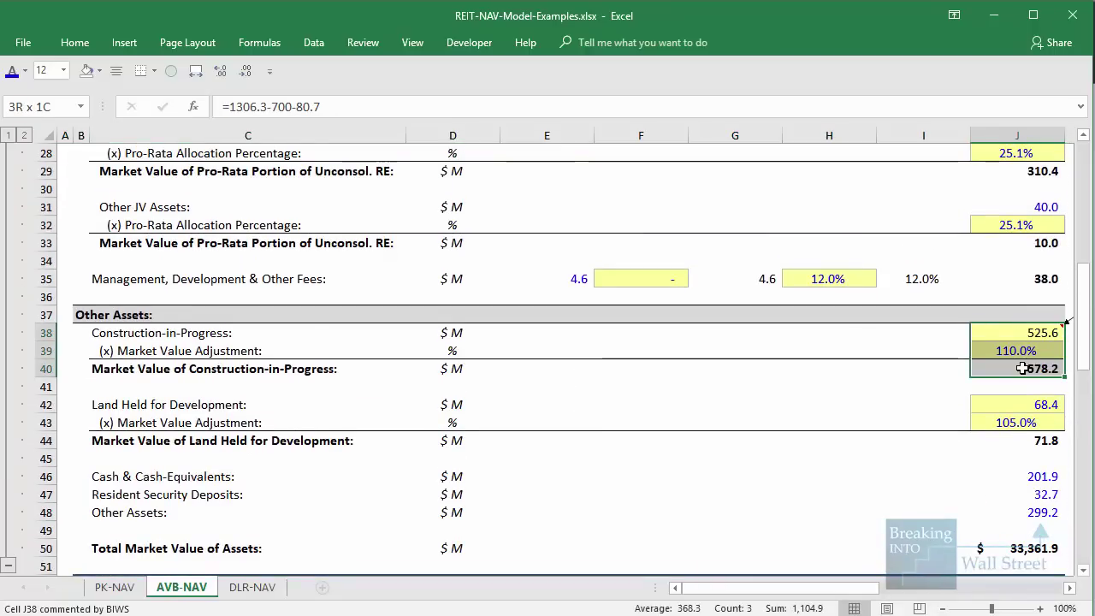
Select the whole Management, Development & Other Fees row, and box its Economic Cap Rate in H35.
scroll(587, 364, "up", 4)
left_click(247, 433)
left_click(294, 489)
key("shift+space")
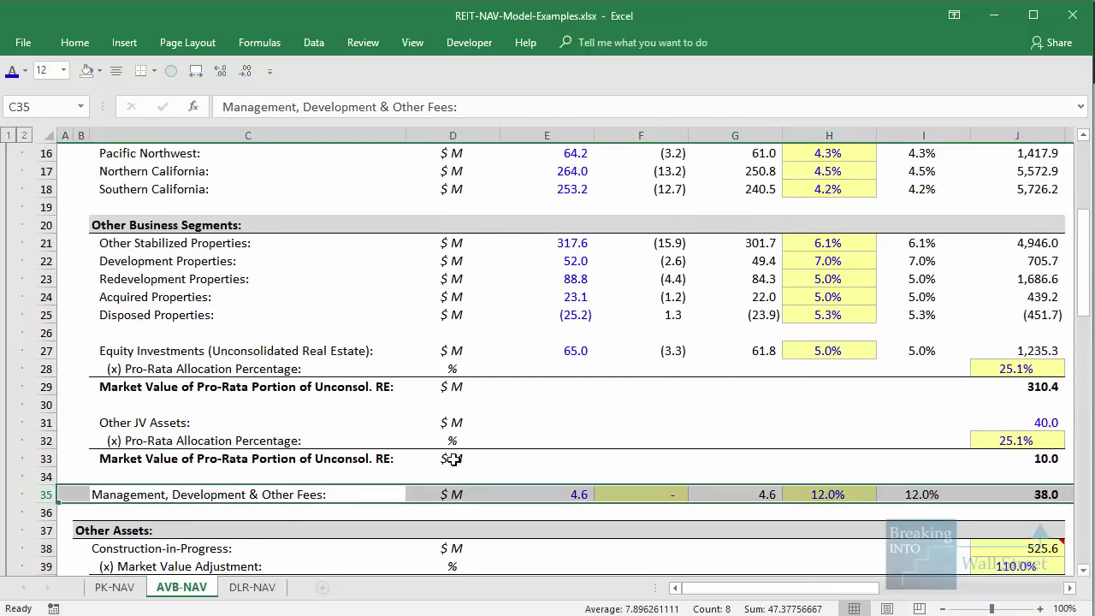
left_click(844, 528)
left_click_drag(785, 474, 884, 516)
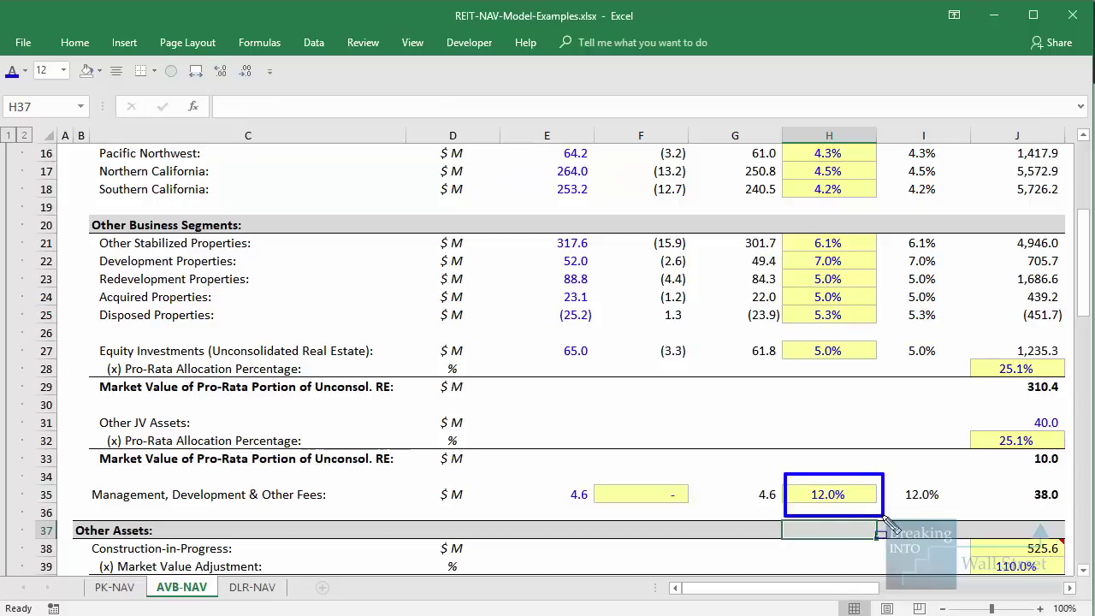
Box the Management, Development & Other Fees value in J35, and trace the Net Asset Value formula in J70 back to Total Market Value of Assets.
left_click_drag(968, 481, 1079, 510)
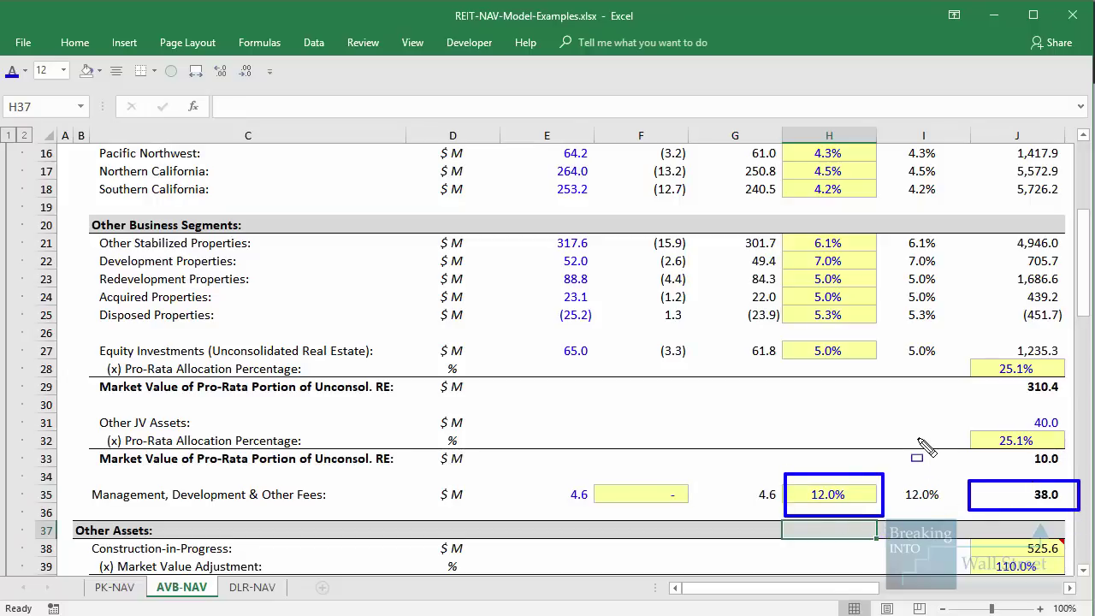
scroll(912, 448, "down", 11)
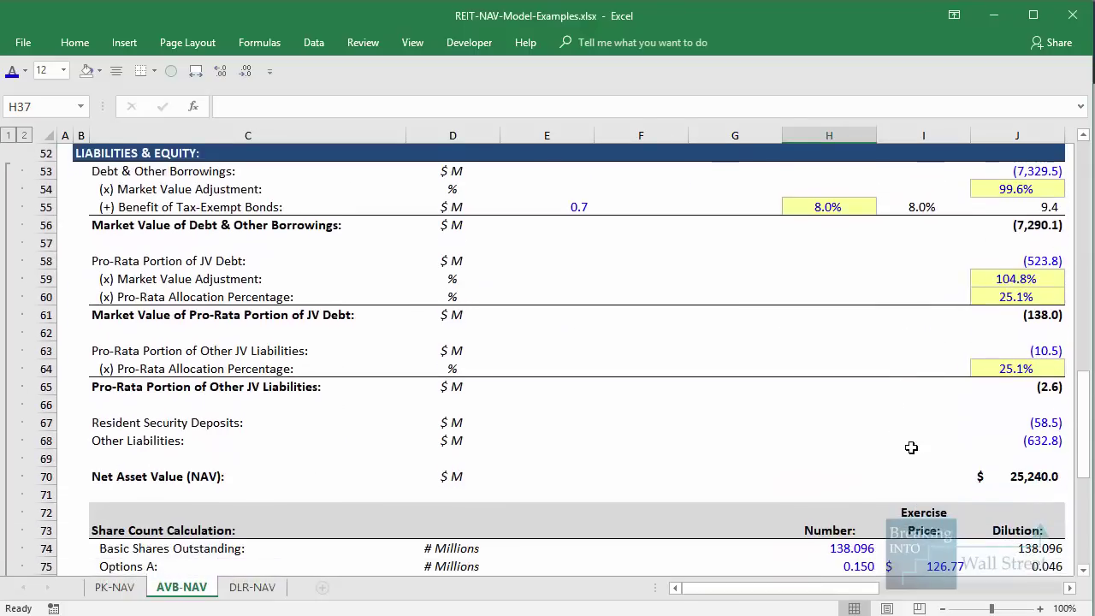
double_click(1016, 476)
scroll(812, 505, "up", 7)
scroll(316, 410, "down", 4)
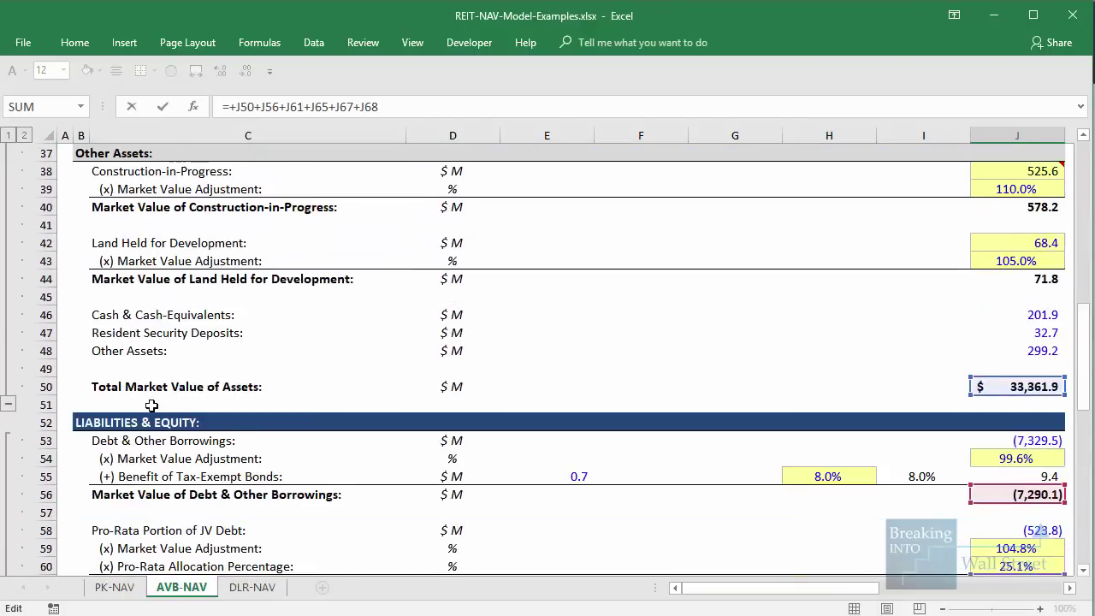
mouse_move(75, 255)
left_mouse_down()
mouse_move(990, 330)
mouse_move(1085, 308)
left_mouse_up()
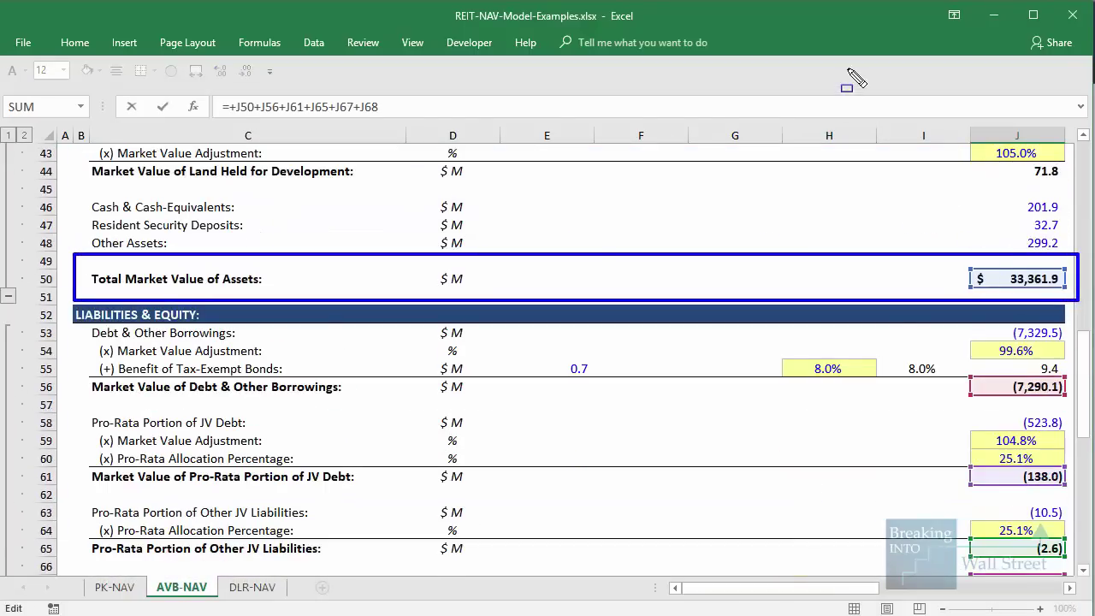
scroll(951, 295, "down", 2)
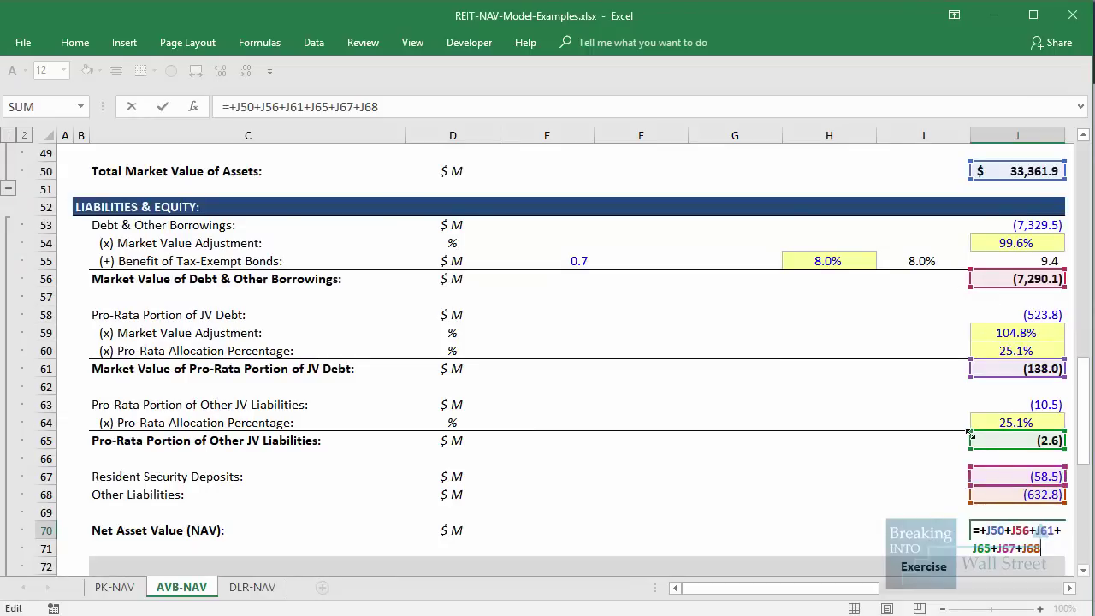
scroll(923, 440, "down", 1)
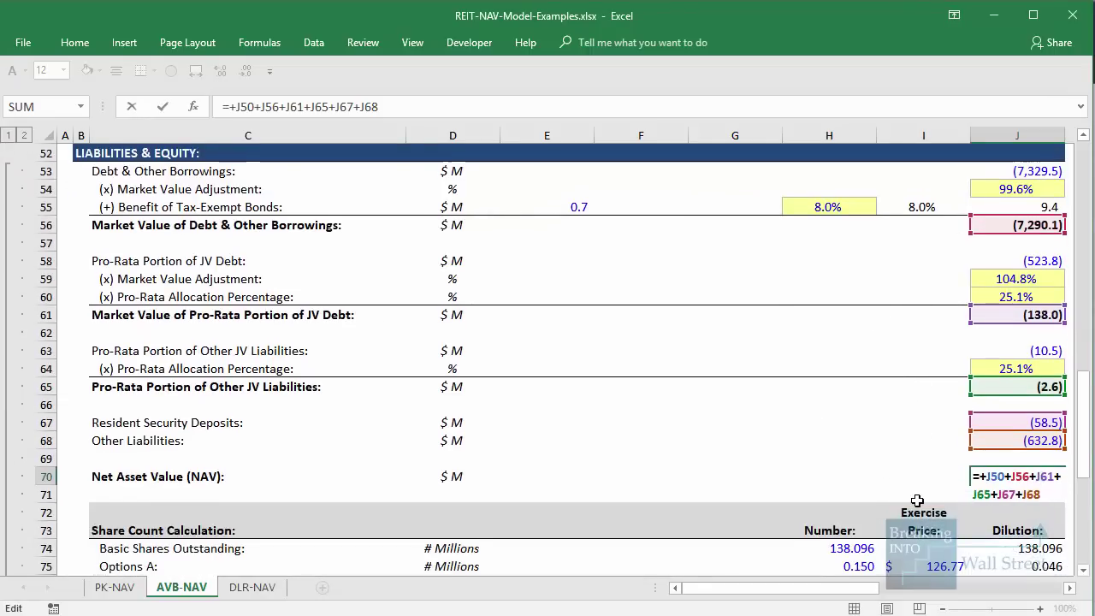
key("ctrl+Return")
Box the NAV per Share Premium / (Discount) in J85, and the NAV per Share and Current Share Price in J82:J83.
scroll(928, 492, "down", 6)
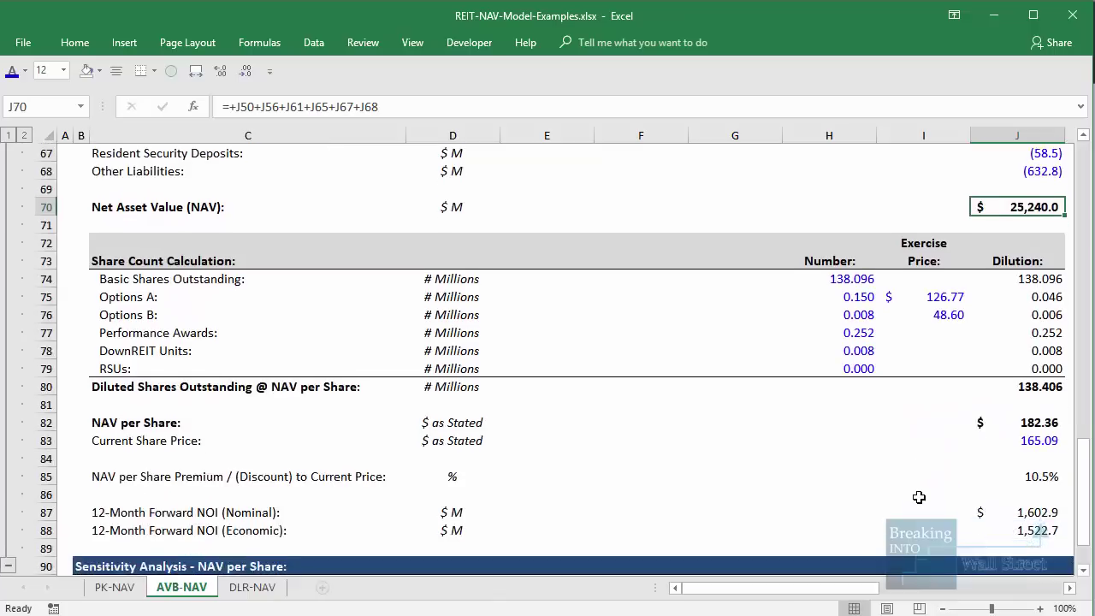
left_click(937, 484)
left_click_drag(964, 407, 1080, 454)
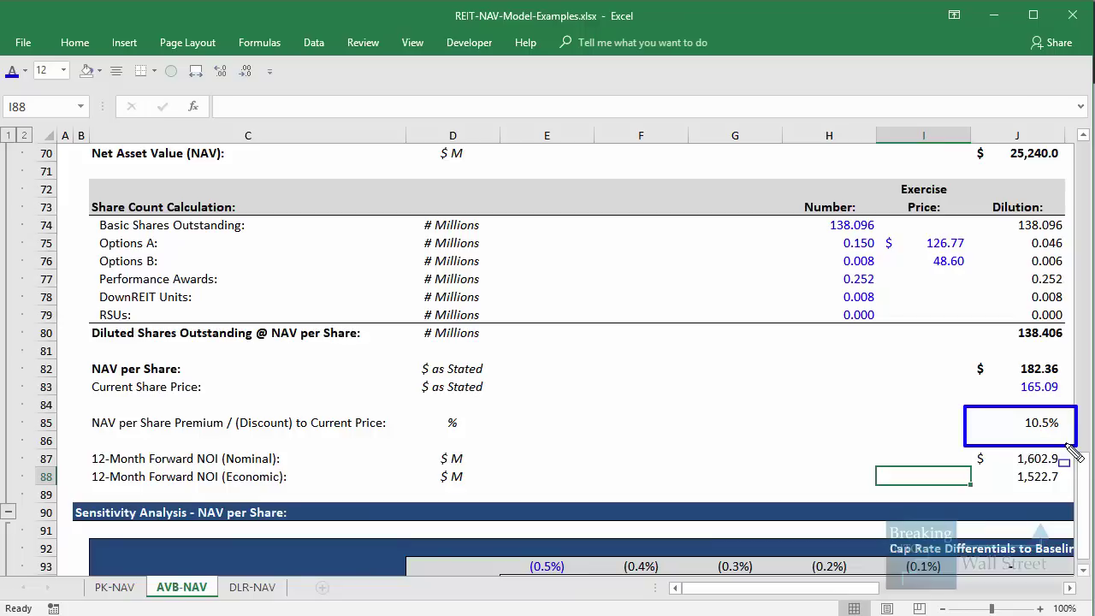
left_click_drag(958, 352, 1079, 411)
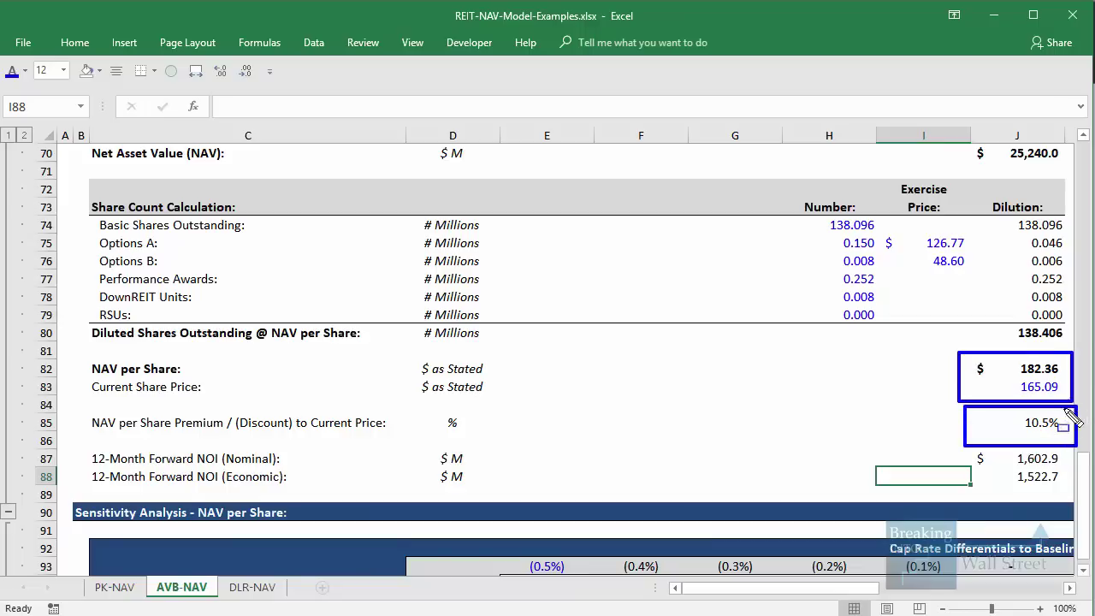
key("Escape")
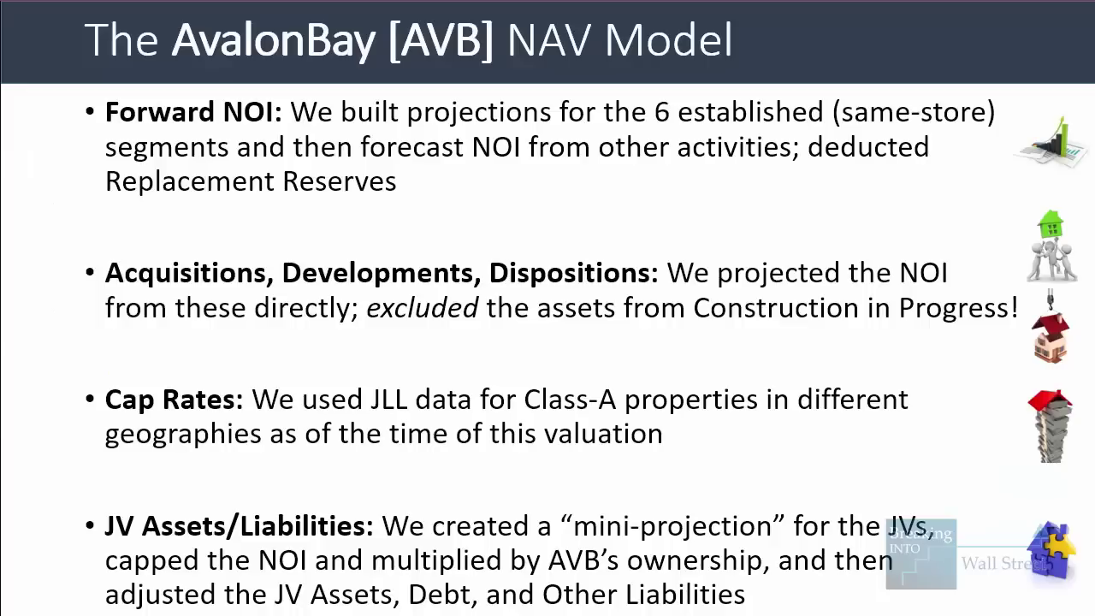
key("Right")
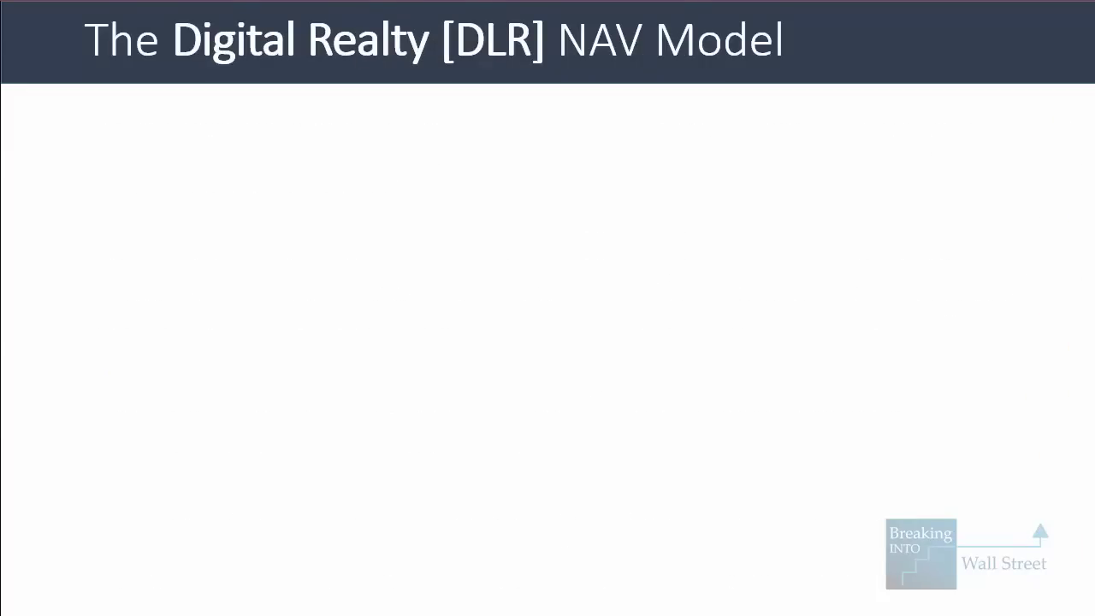
key("Right")
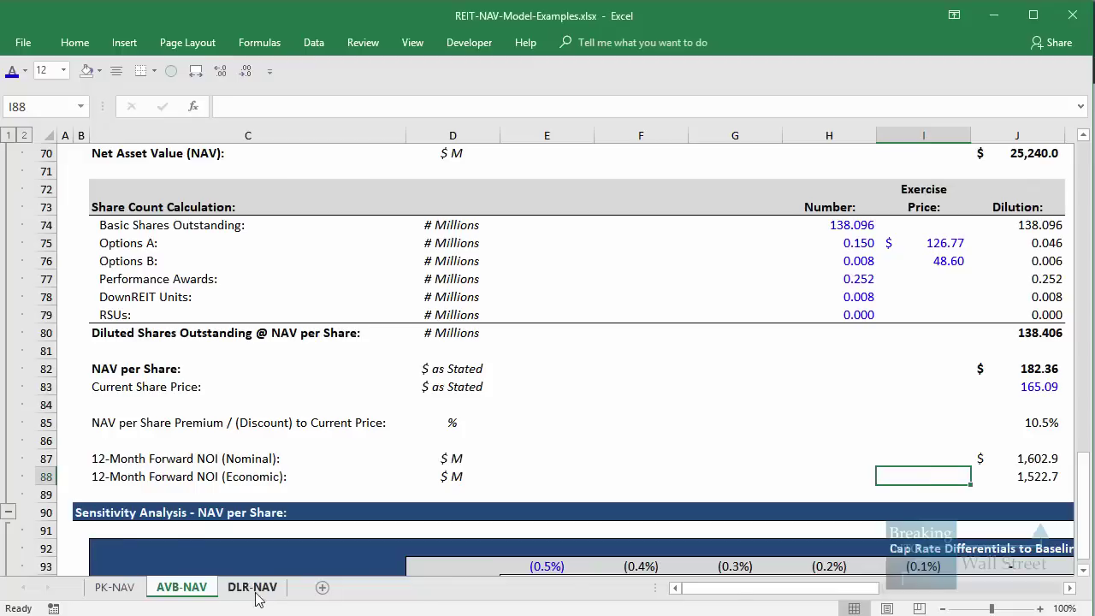
Open the DLR-NAV sheet and inspect the formula for Annualized GAAP NOI from Most Recent Quarter in E12.
left_click(256, 589)
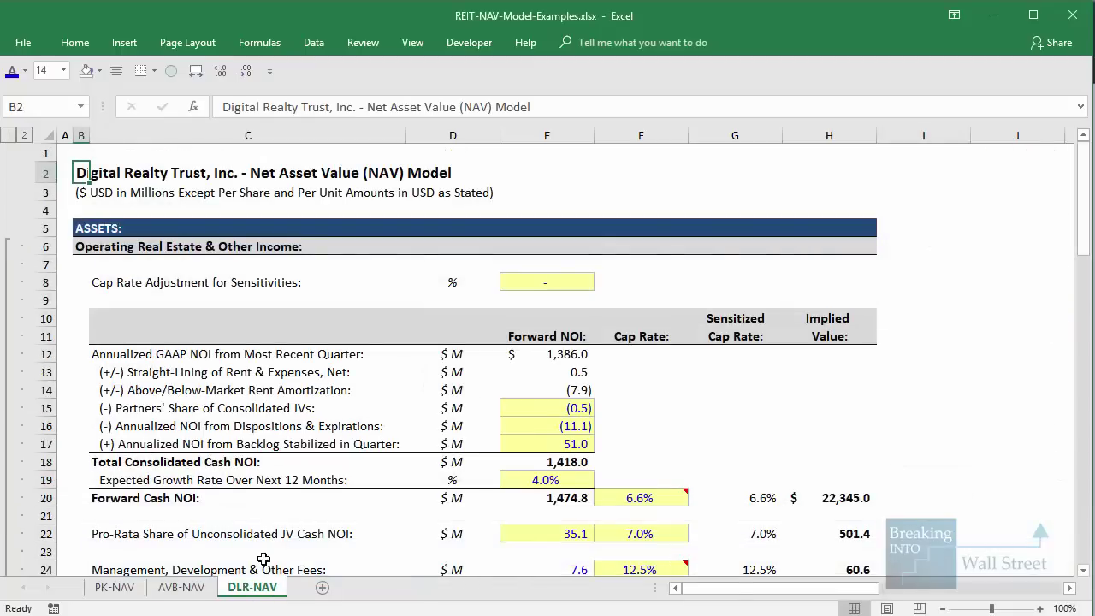
left_click(796, 462)
scroll(796, 462, "down", 2)
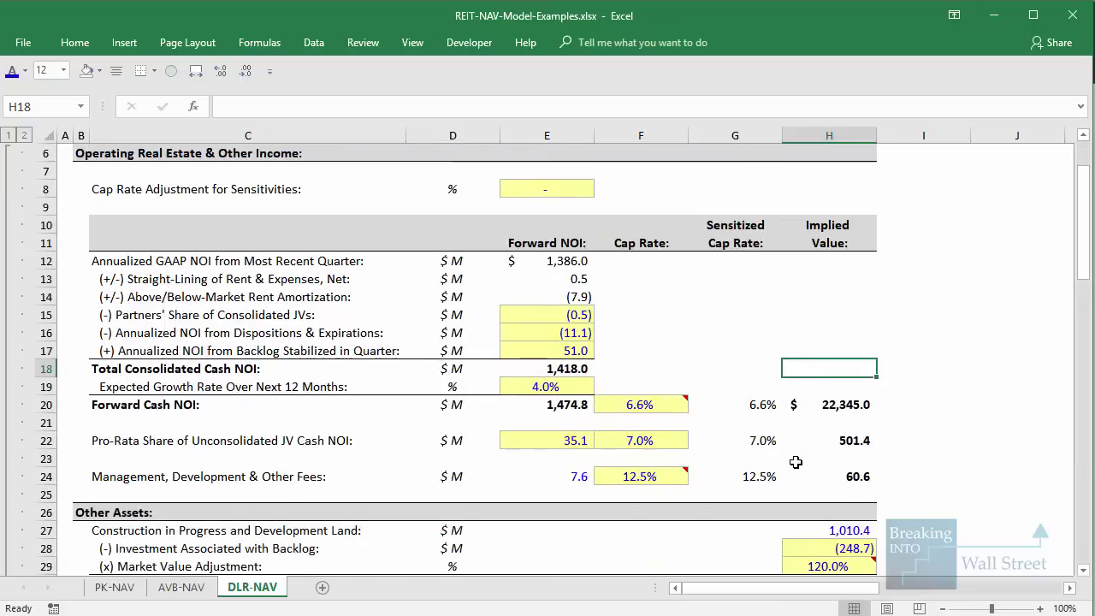
left_click(562, 243)
key("F2")
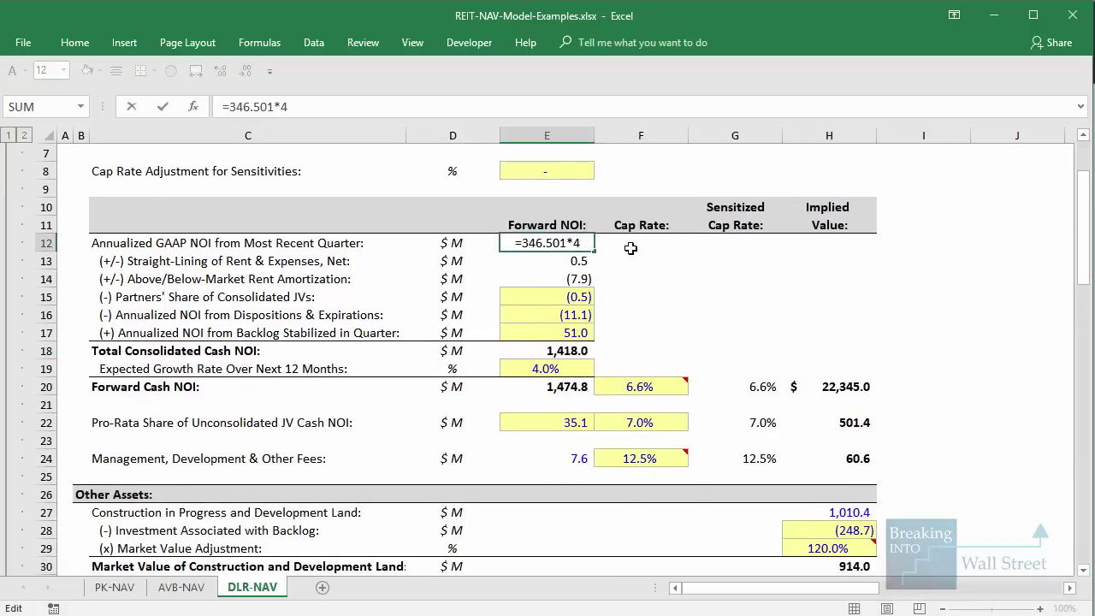
key("Return")
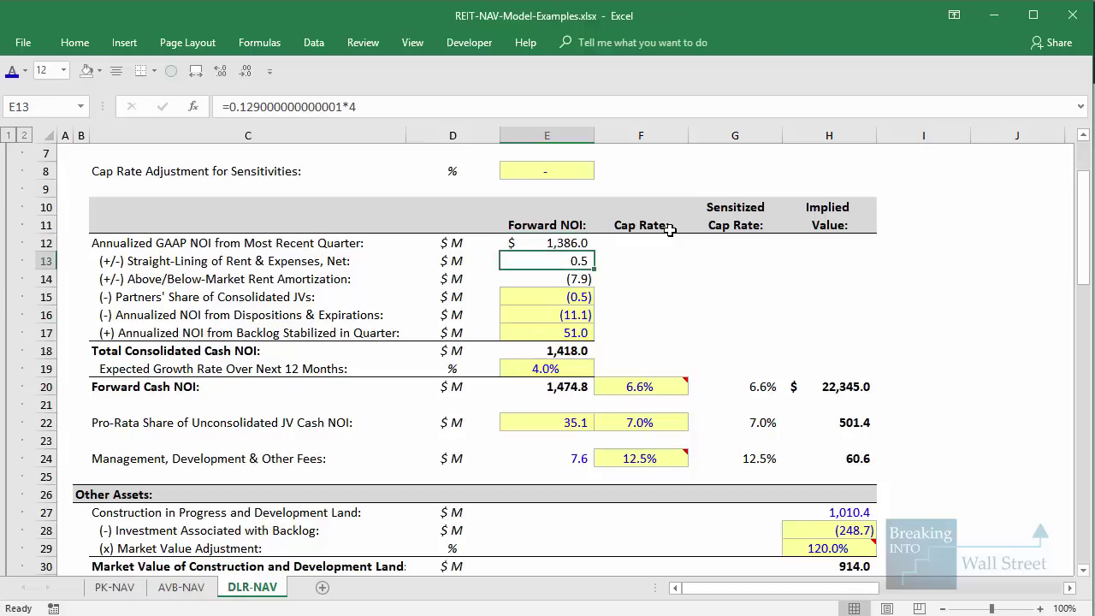
Inspect the straight-lining and above/below-market rent formulas in E13:E14, select rows 13:14, and box them together with the GAAP NOI row.
key("F2")
key("Escape")
key("Down")
key("F2")
key("Escape")
key("Up")
key("shift+space")
key("shift+Down")
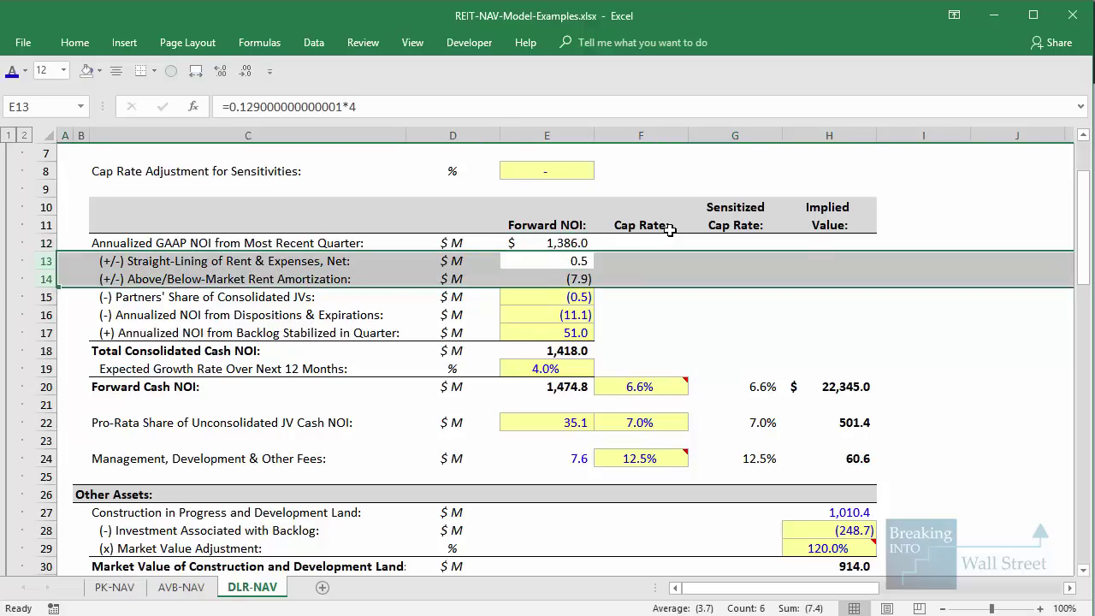
mouse_move(68, 219)
left_mouse_down()
mouse_move(480, 288)
mouse_move(613, 292)
left_mouse_up()
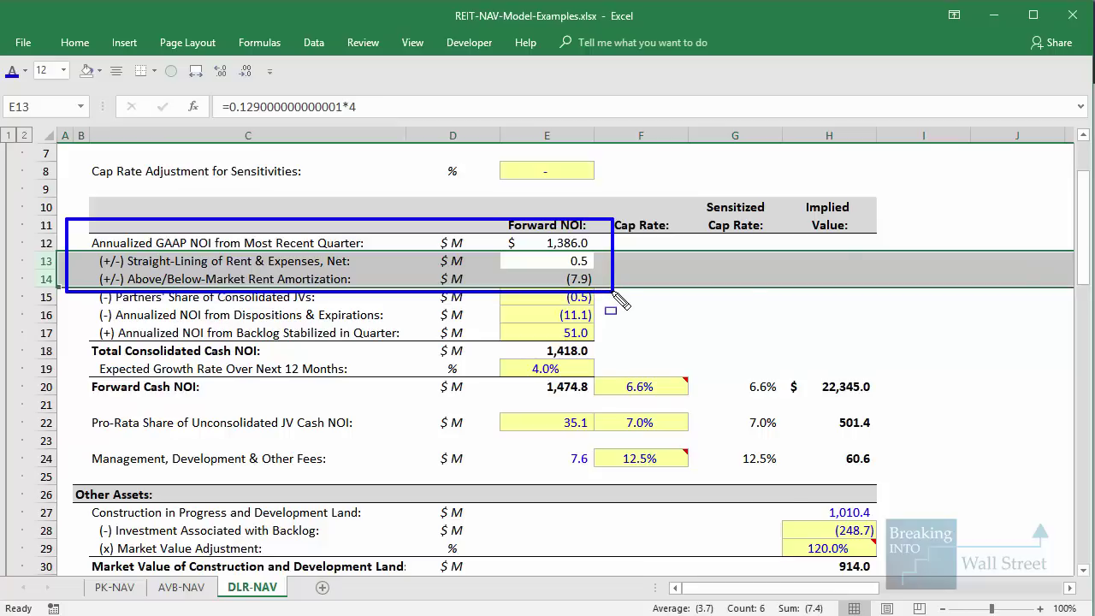
key("Escape")
Box the annualized NOI adjustments for Dispositions & Expirations and for Backlog Stabilized in Quarter in E16:E17.
key("Down")
key("Down")
key("Down")
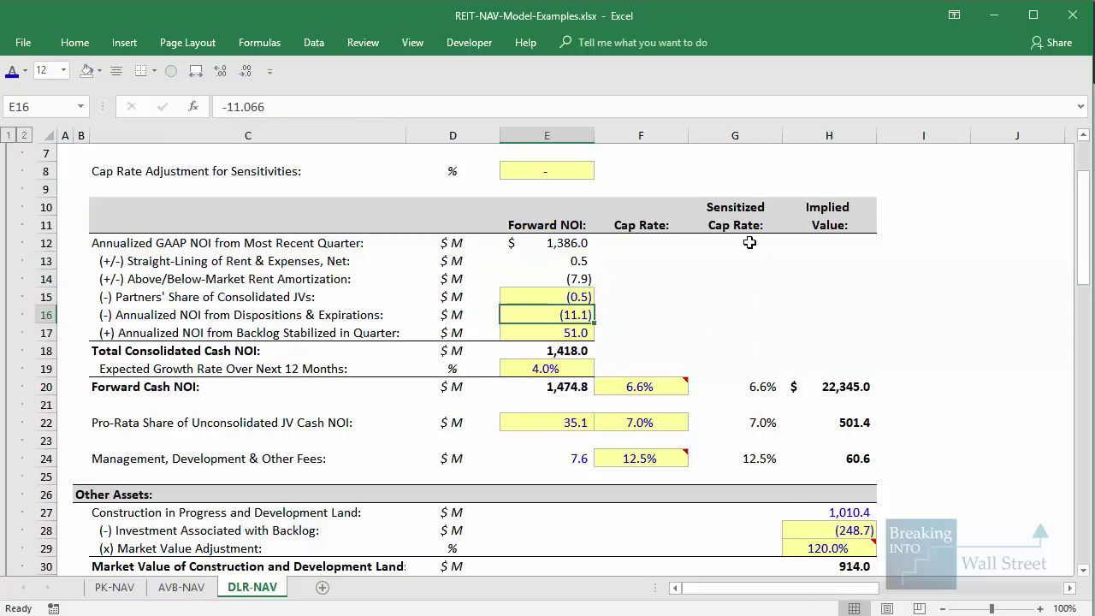
left_click(452, 385)
mouse_move(506, 311)
left_mouse_down()
mouse_move(608, 322)
mouse_move(618, 341)
left_mouse_up()
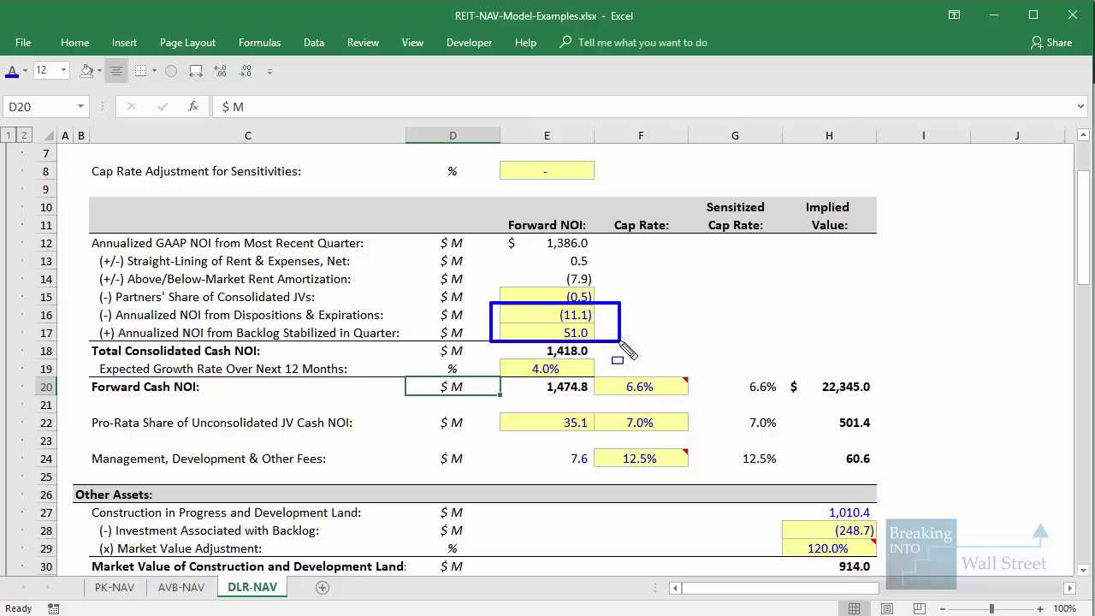
Inspect the Total Consolidated Cash NOI formula in E18 and the Forward Cash NOI formula in E20.
double_click(564, 353)
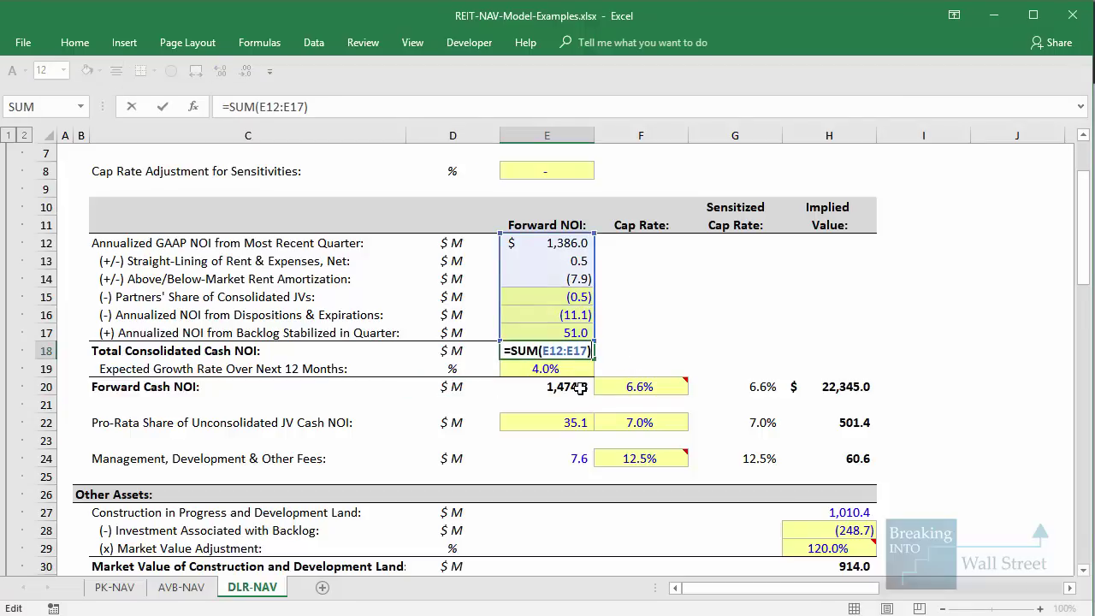
left_click(580, 388)
scroll(580, 387, "down", 1)
left_click(580, 387)
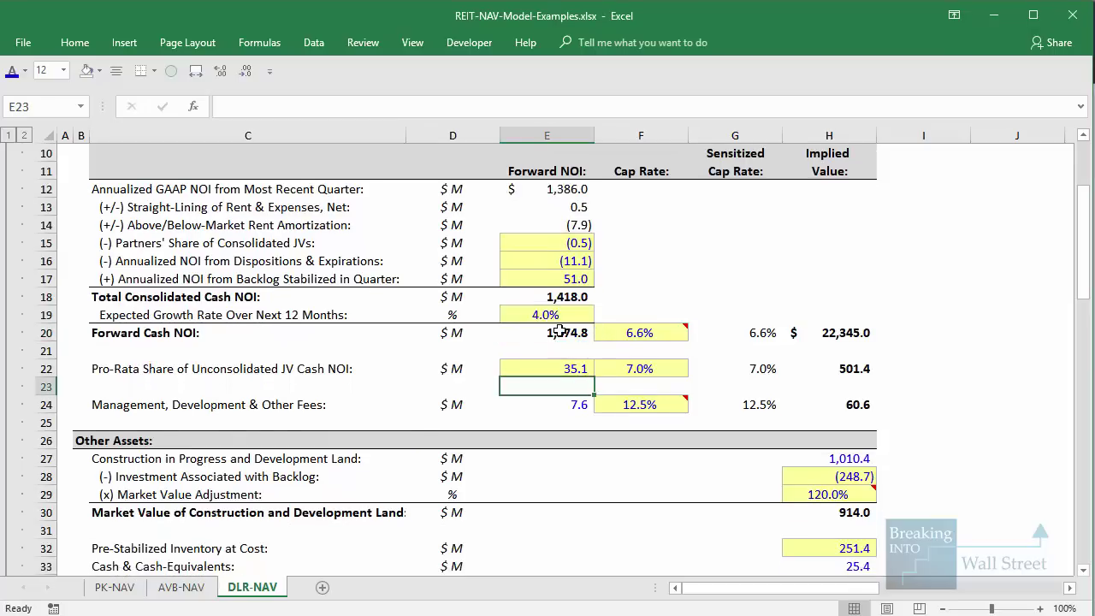
double_click(560, 332)
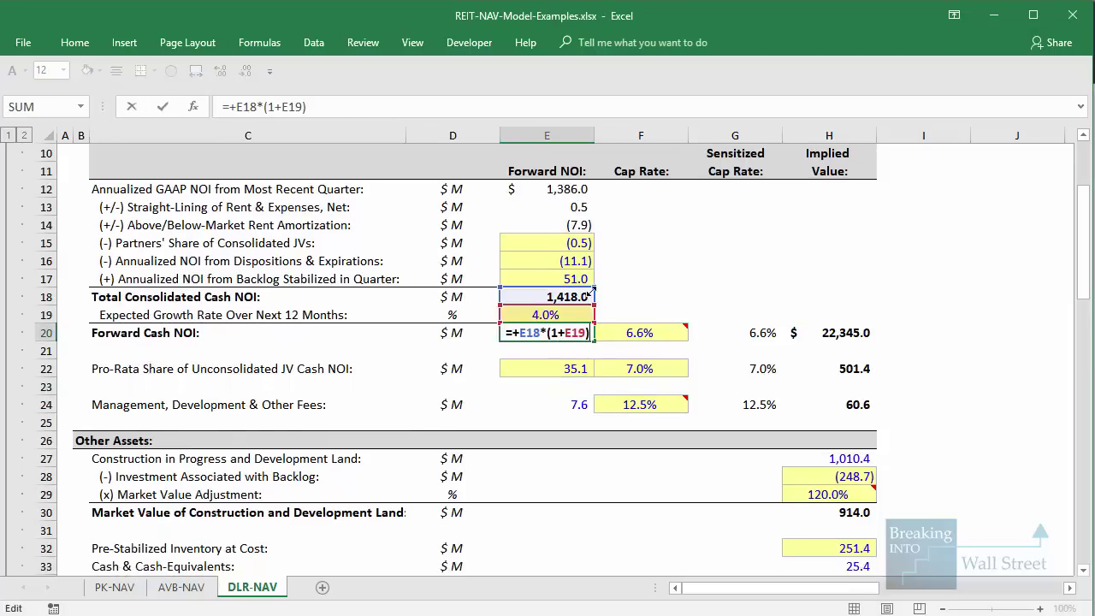
key("Escape")
left_click(644, 349)
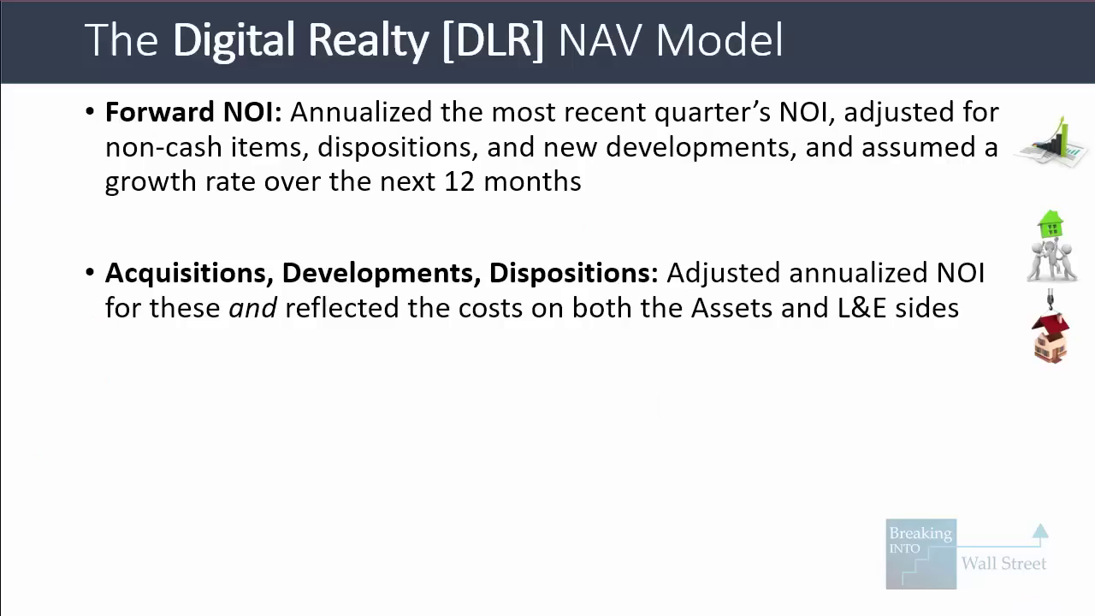
Switch back to the REIT-NAV-Model-Examples.xlsx workbook in Excel and box the disposition and backlog NOI adjustments in E16:E17.
key("alt+Tab")
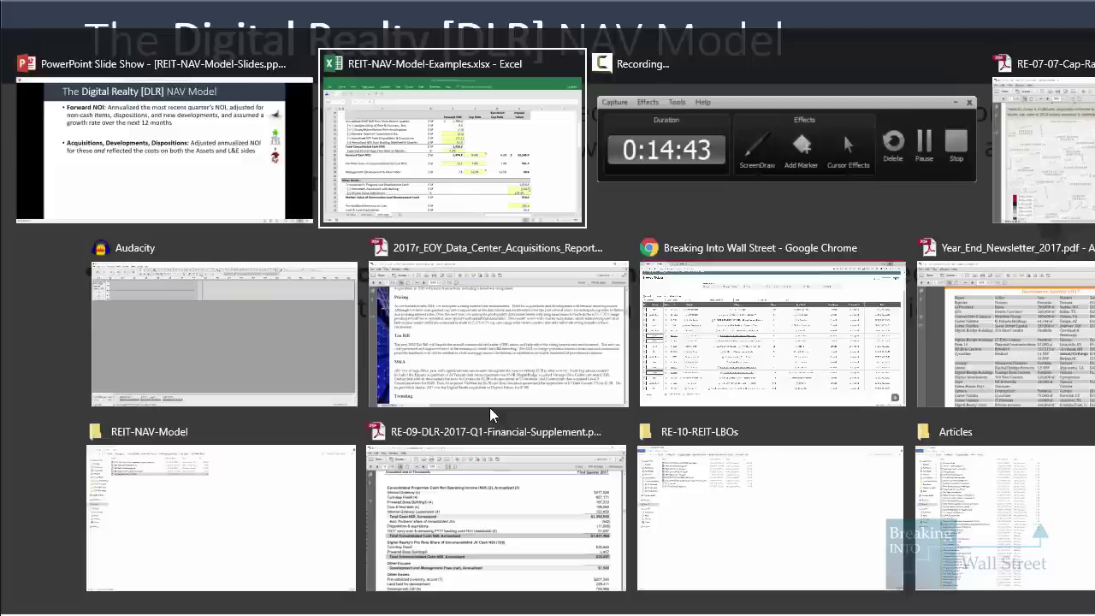
mouse_move(498, 307)
left_mouse_down()
mouse_move(565, 342)
mouse_move(601, 326)
mouse_move(600, 344)
left_mouse_up()
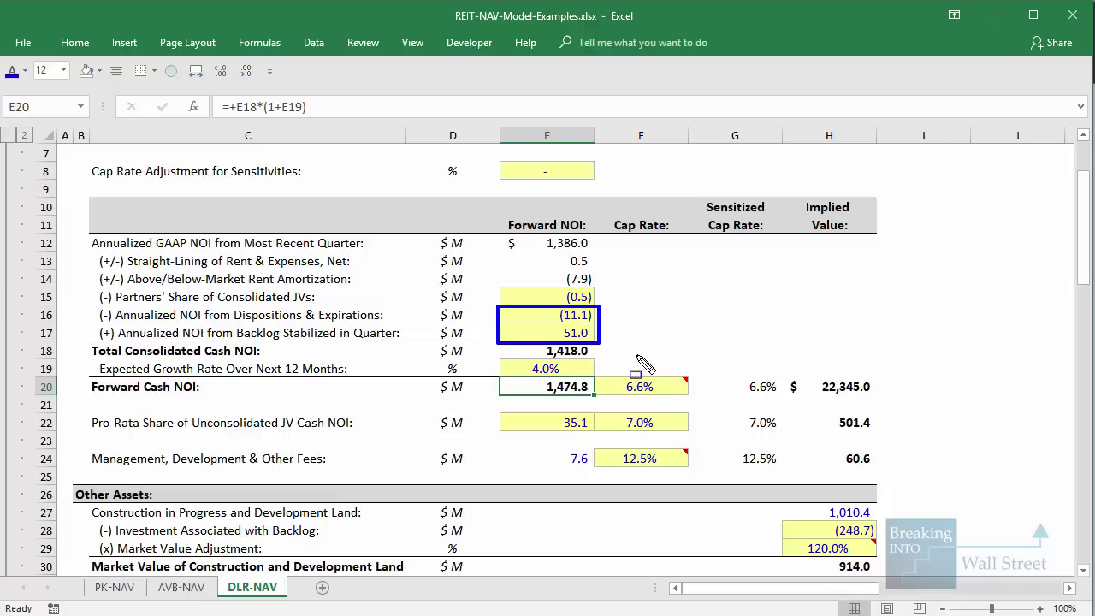
key("Escape")
Select and box the Expected Growth Rate Over Next 12 Months and Forward Cash NOI in E19:E20.
left_click_drag(581, 368, 582, 385)
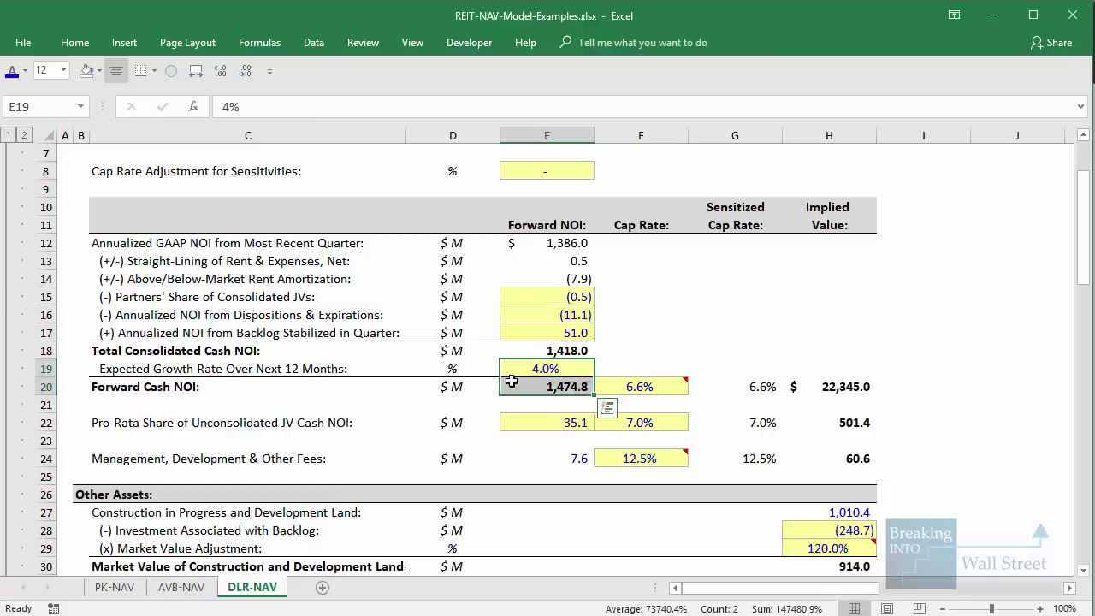
left_click_drag(496, 358, 602, 399)
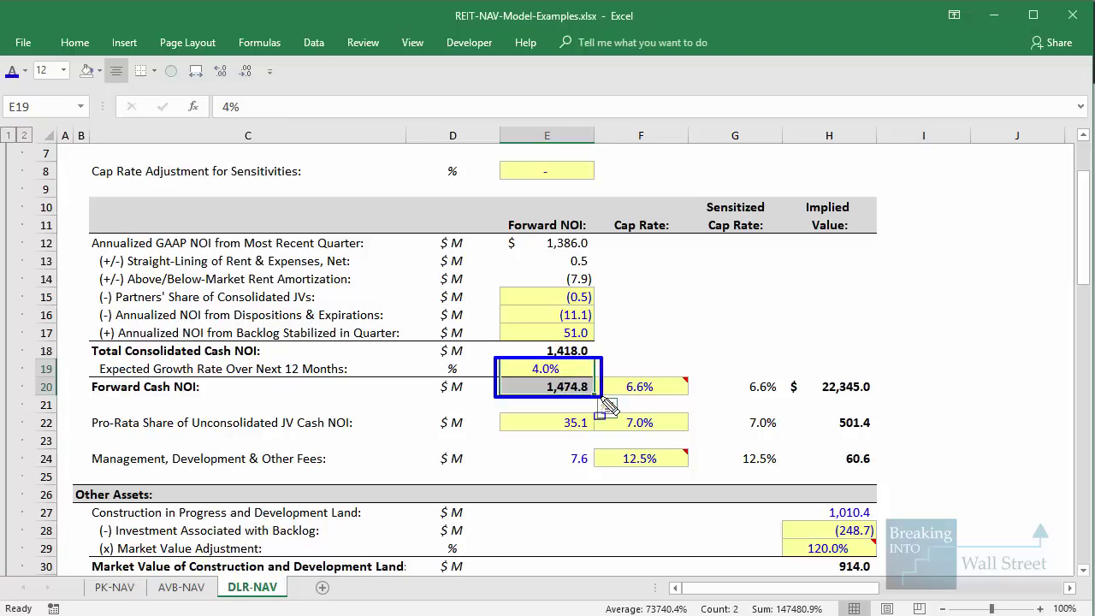
key("Escape")
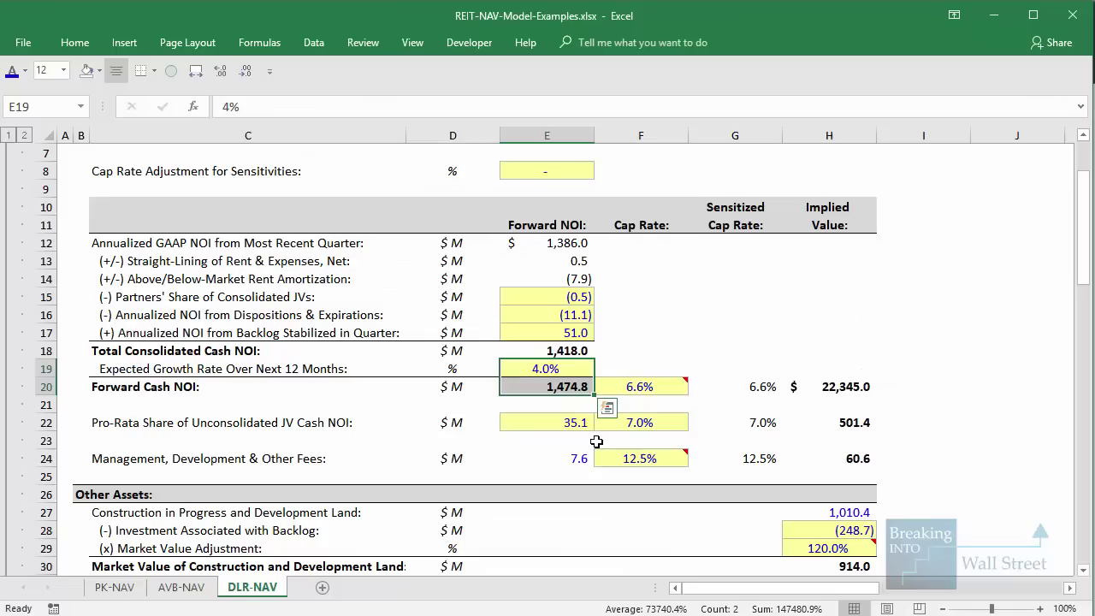
Highlight the Construction in Progress and Development Land and Investment Associated with Backlog rows in C27:H28.
scroll(596, 441, "down", 3)
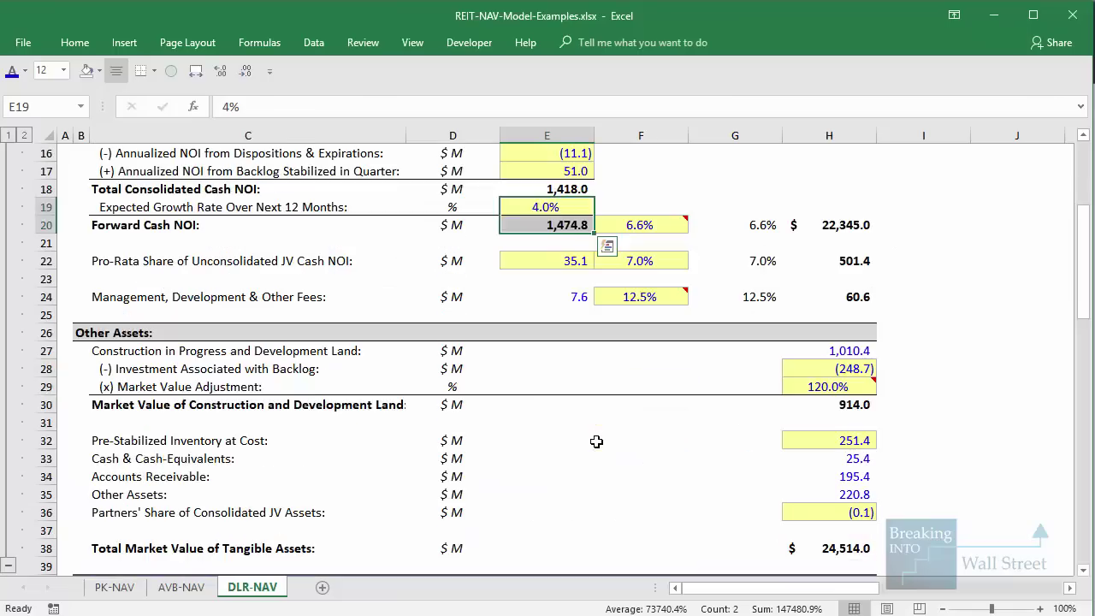
scroll(596, 442, "down", 2)
mouse_move(800, 269)
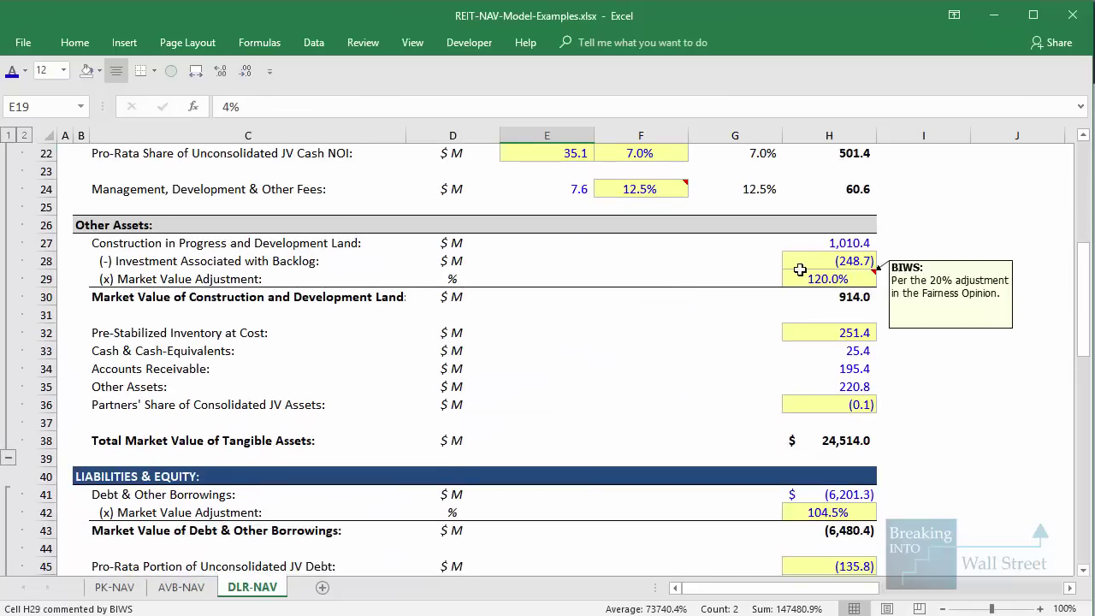
mouse_move(97, 255)
left_mouse_down()
mouse_move(391, 276)
mouse_move(815, 274)
mouse_move(154, 244)
mouse_move(156, 257)
mouse_move(157, 245)
left_mouse_up()
key("Escape")
left_click(840, 260)
Box the Dispositions & Expirations and Backlog Stabilized NOI rows with their labels, C16:E17, for comparison with the backlog investment.
scroll(291, 291, "up", 1)
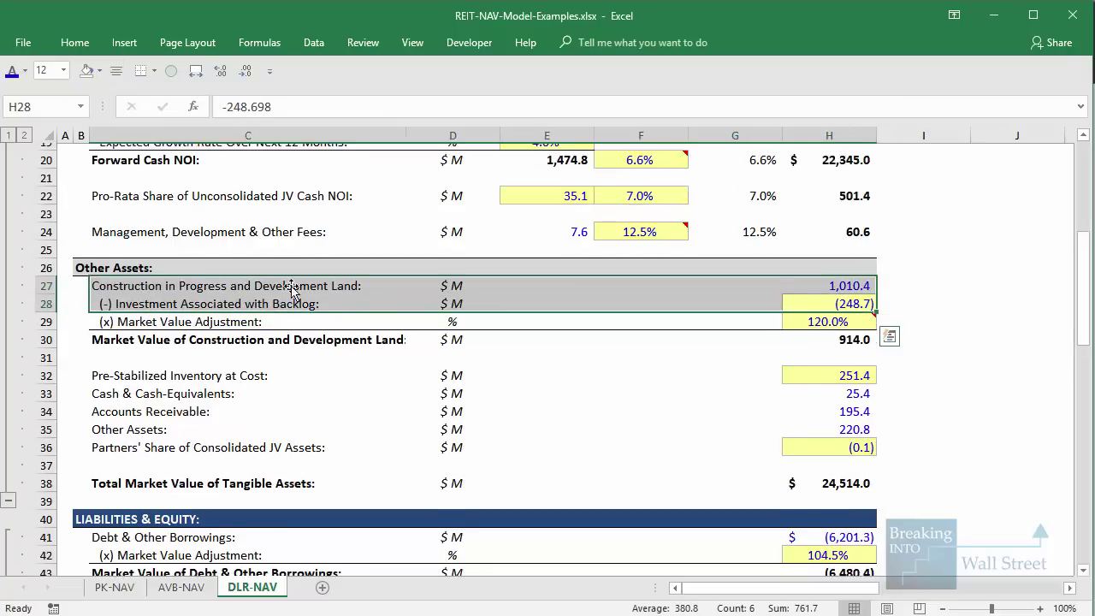
scroll(290, 291, "up", 3)
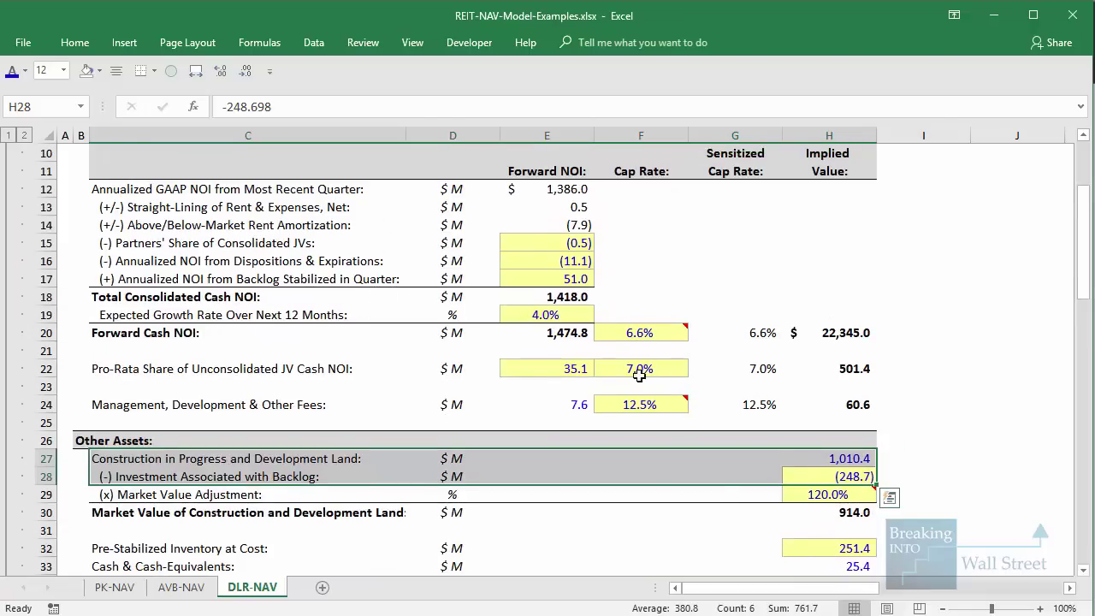
left_click_drag(92, 250, 605, 302)
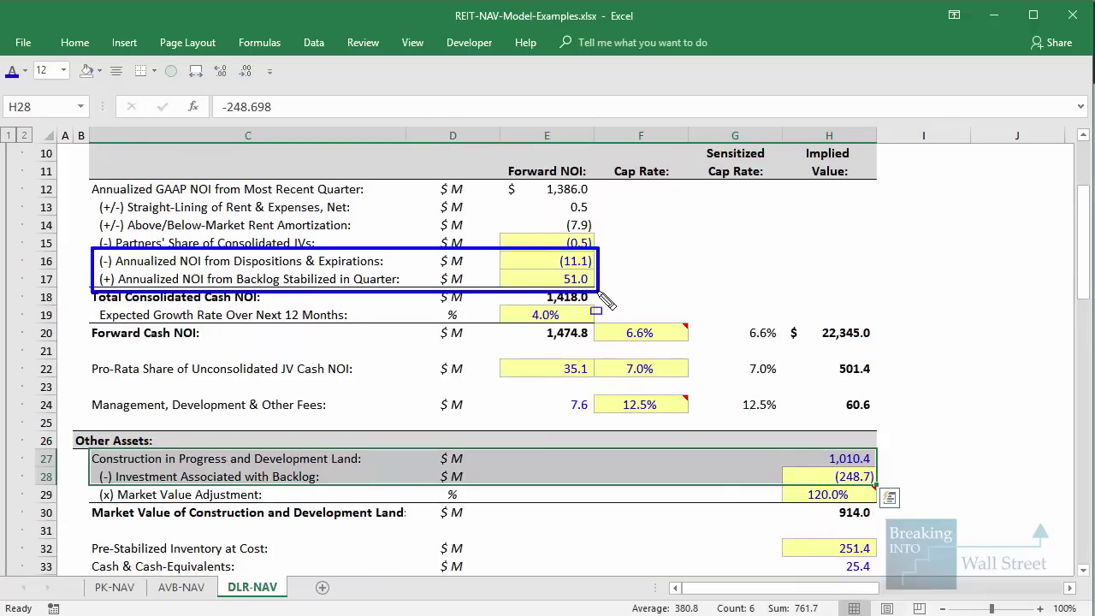
key("Escape")
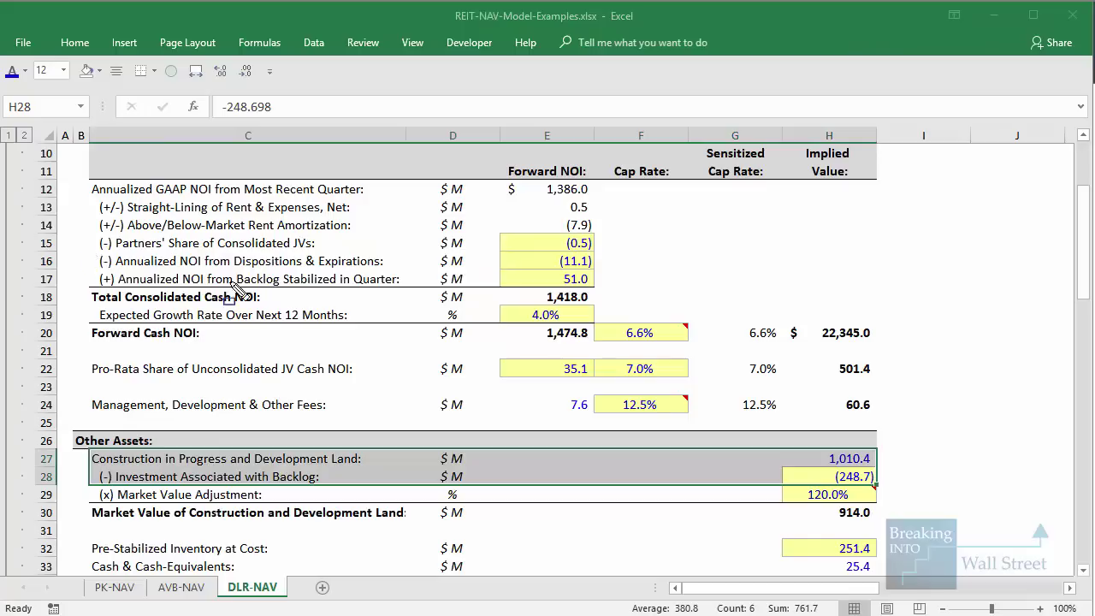
Box the disposition and backlog NOI adjustments in rows 16:17 together with the Investment Associated with Backlog row 28.
left_click_drag(89, 252, 602, 286)
mouse_move(100, 465)
left_mouse_down()
mouse_move(694, 497)
mouse_move(886, 490)
left_mouse_up()
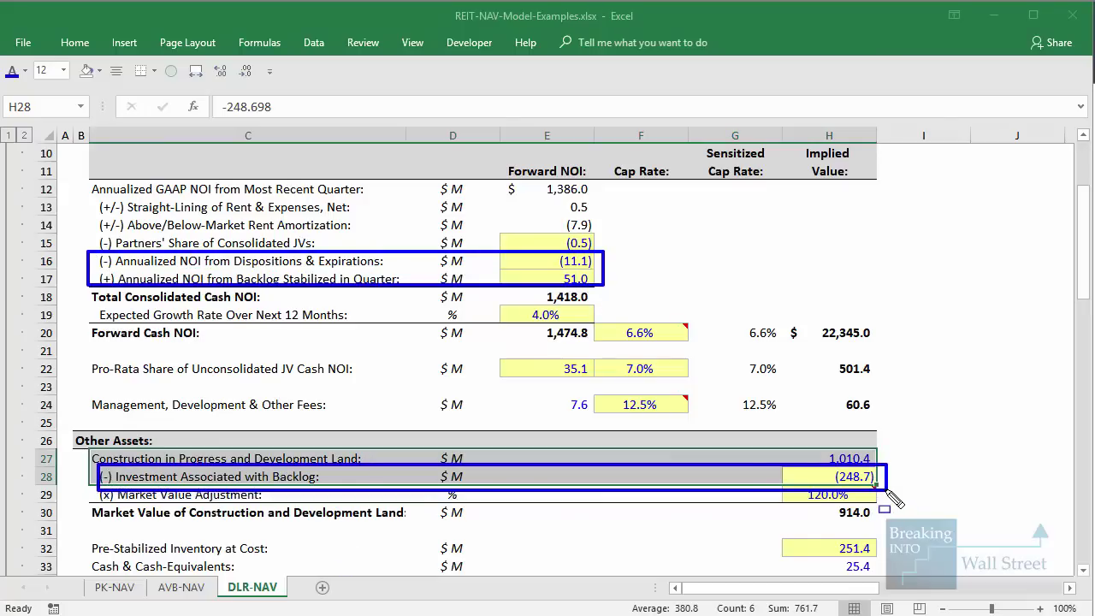
left_click(513, 531)
Highlight the Pre-Stabilized Inventory at Cost row C32:H32 and the Cost to Complete Backlog Assets row 46.
scroll(506, 526, "down", 5)
left_click_drag(115, 272, 842, 278)
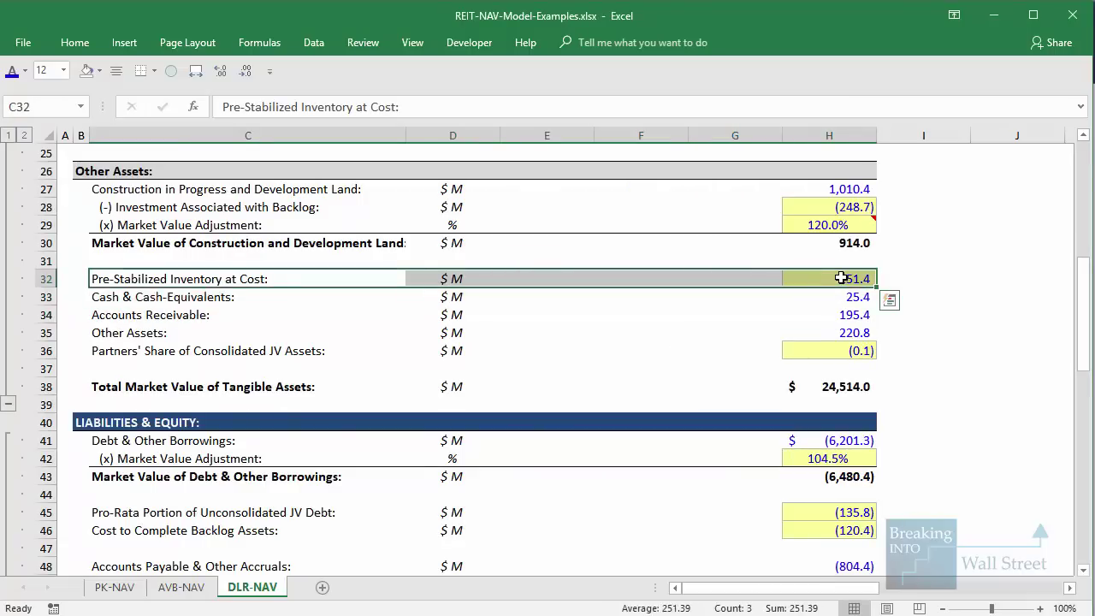
scroll(813, 296, "down", 5)
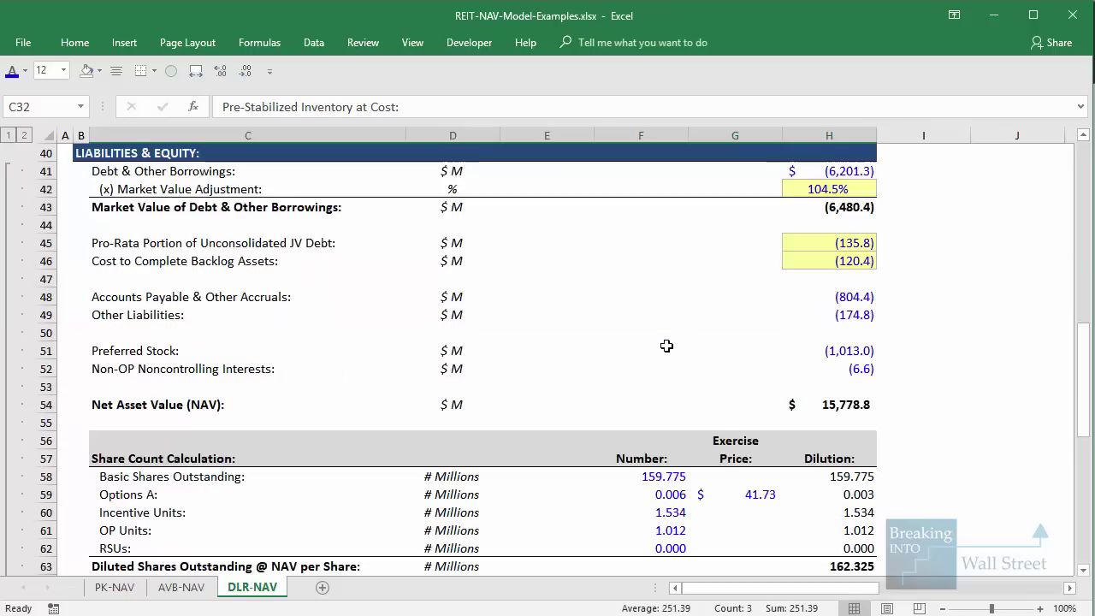
left_click(221, 383)
left_click(197, 264)
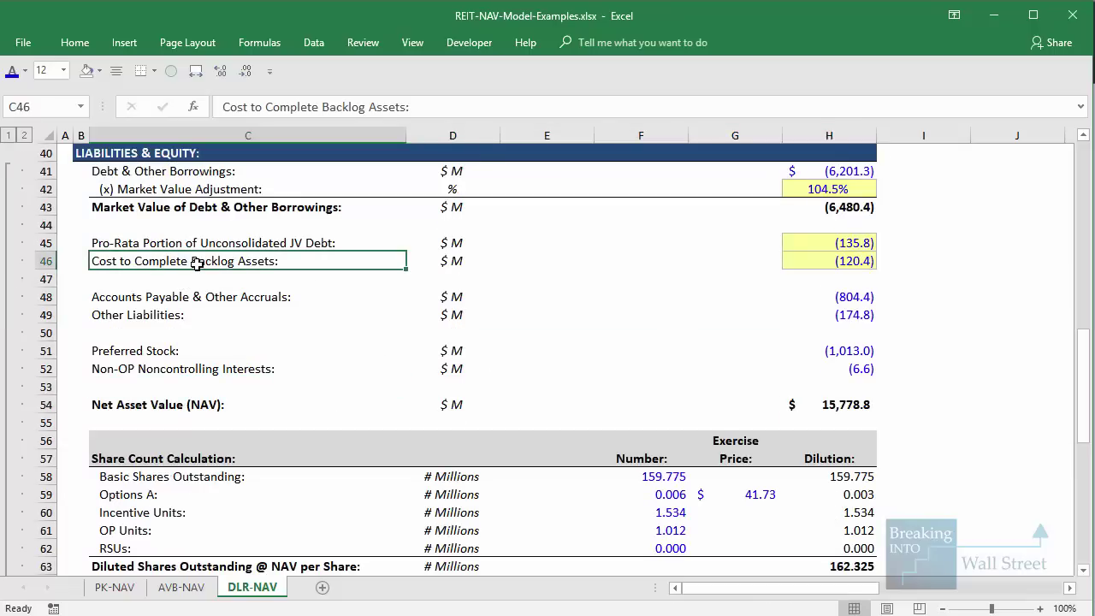
key("shift+space")
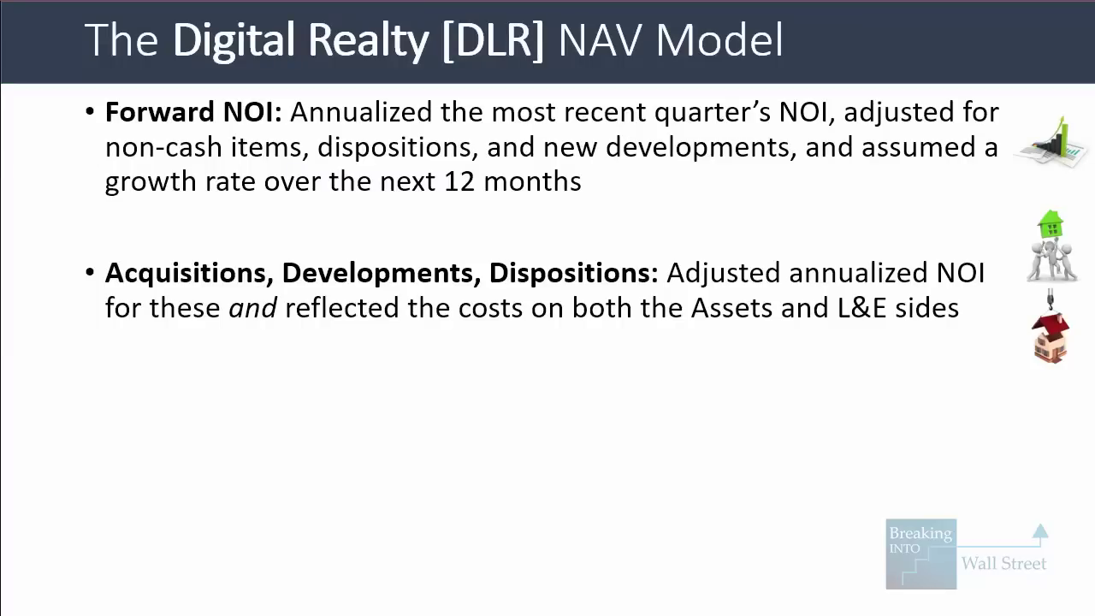
key("Right")
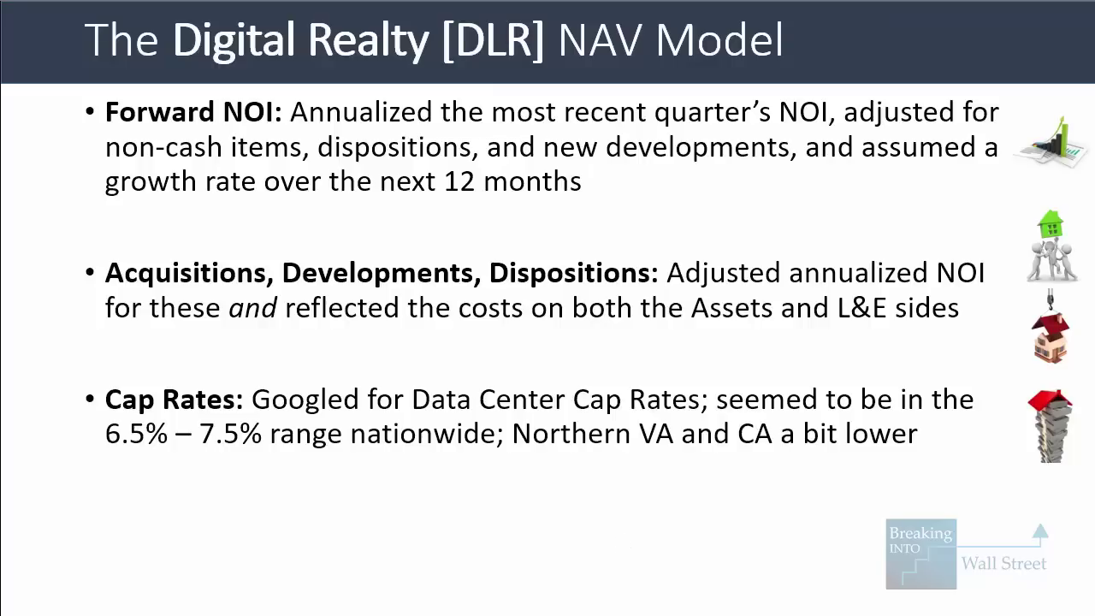
Switch to Year_End_Newsletter_2017.pdf in Acrobat and box the Carter Validus cap rate comments in the Investment Activity 2017 table.
key("alt+Tab")
scroll(775, 445, "up", 5)
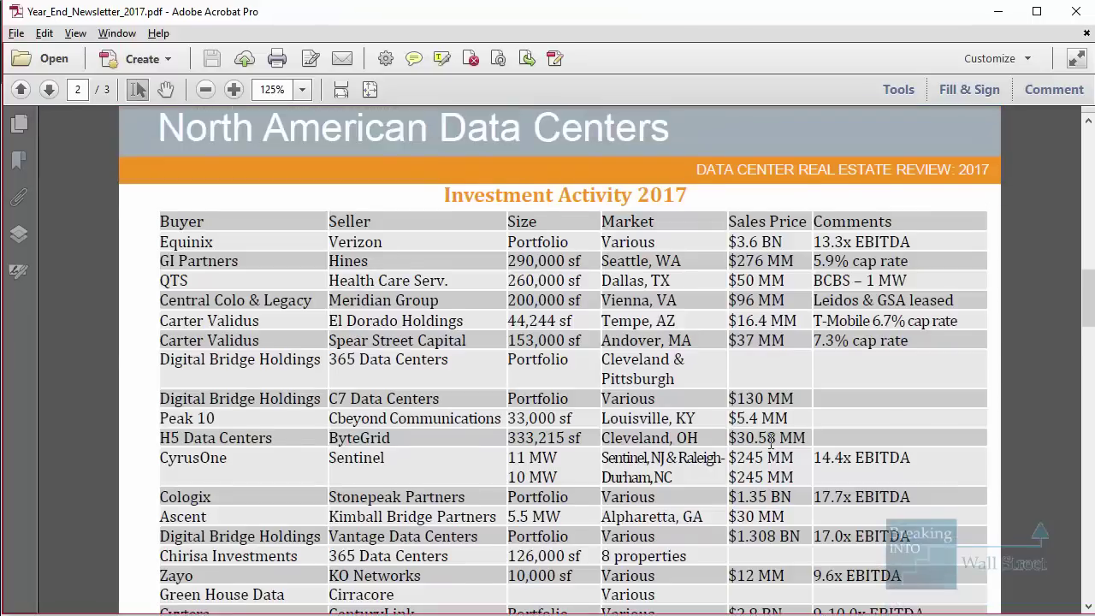
left_click_drag(1080, 295, 1064, 340)
scroll(942, 359, "down", 1)
left_click_drag(797, 377, 999, 420)
scroll(999, 420, "down", 3)
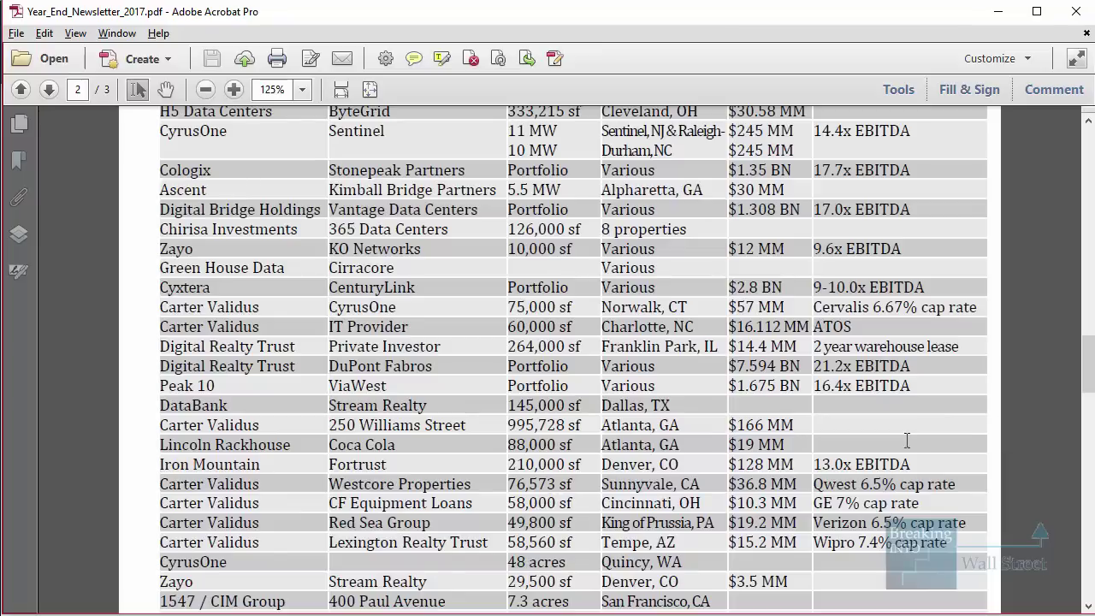
left_click_drag(817, 472, 1001, 558)
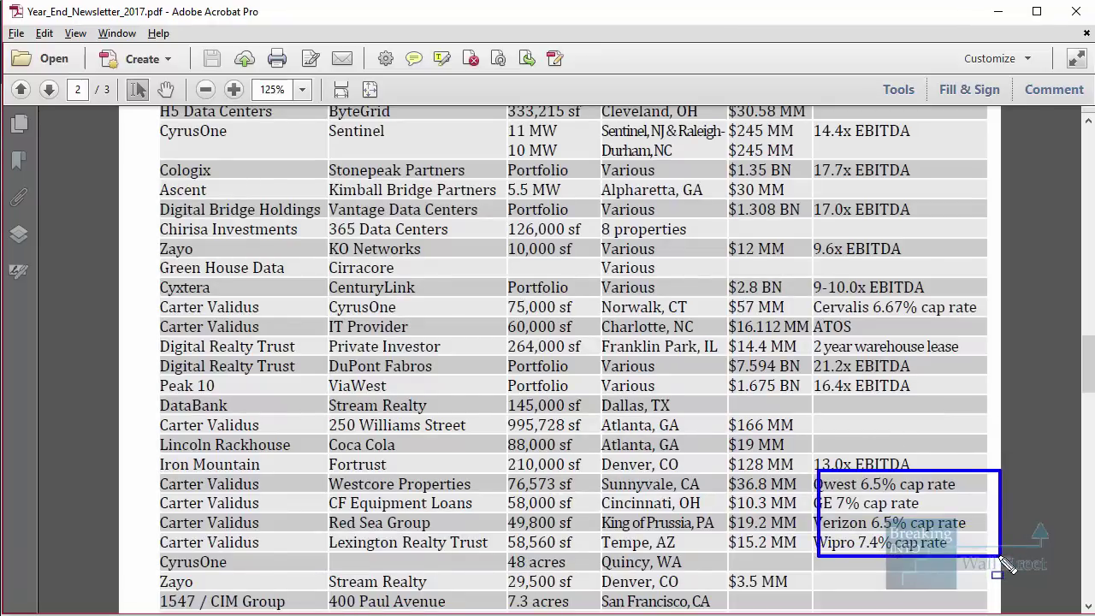
Box the 6.5%-7.25% cap rate range in the Pricing section of 2017r_EOY_Data_Center_Acquisitions_Report_copy.pdf.
scroll(975, 554, "up", 3)
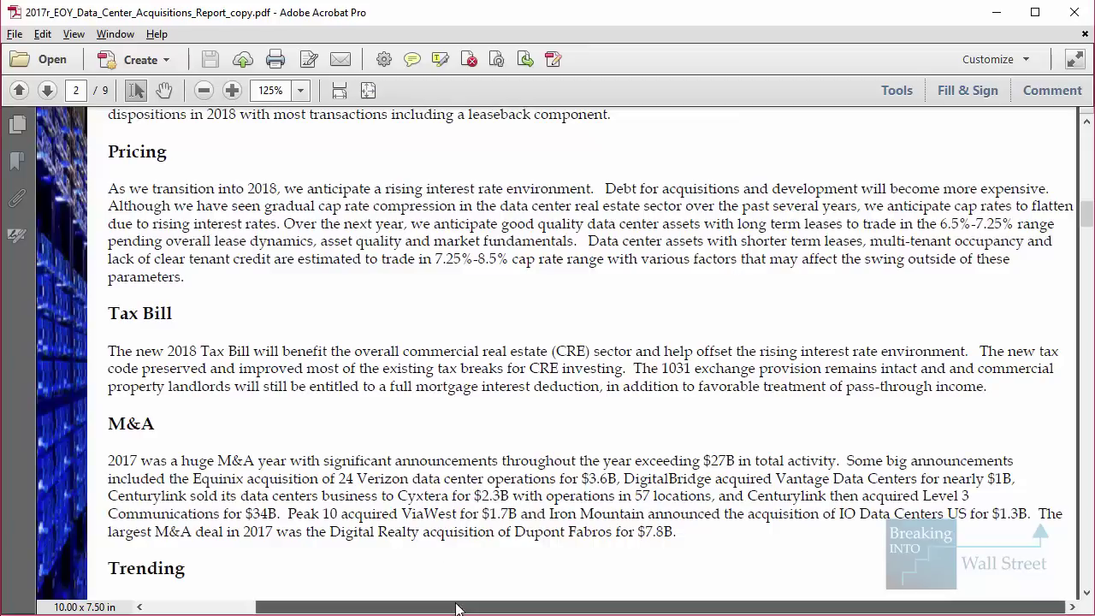
left_click_drag(923, 210, 1071, 236)
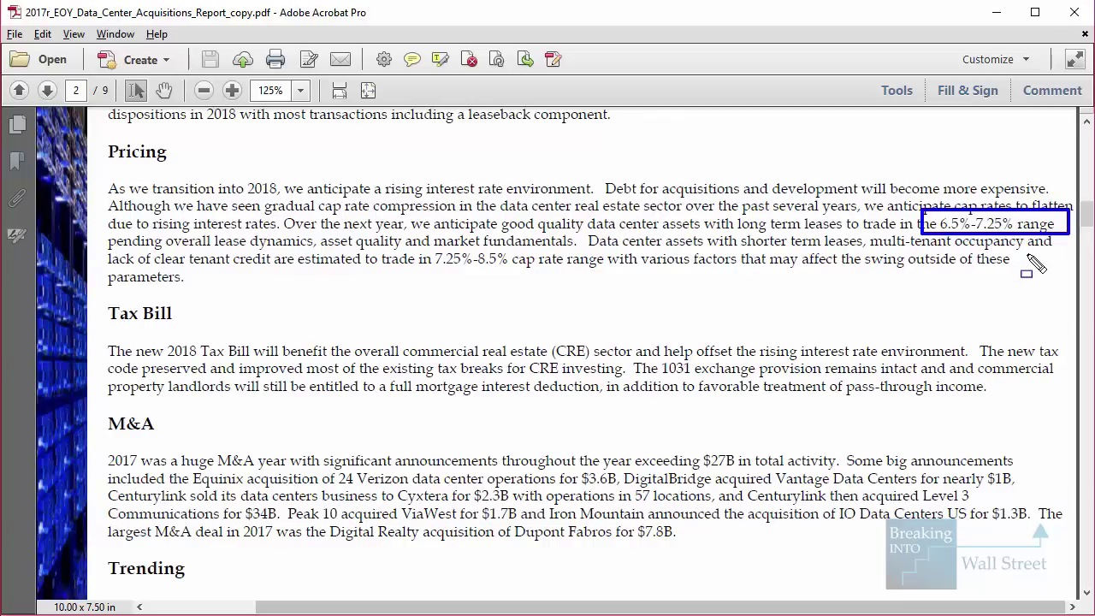
left_click(930, 324)
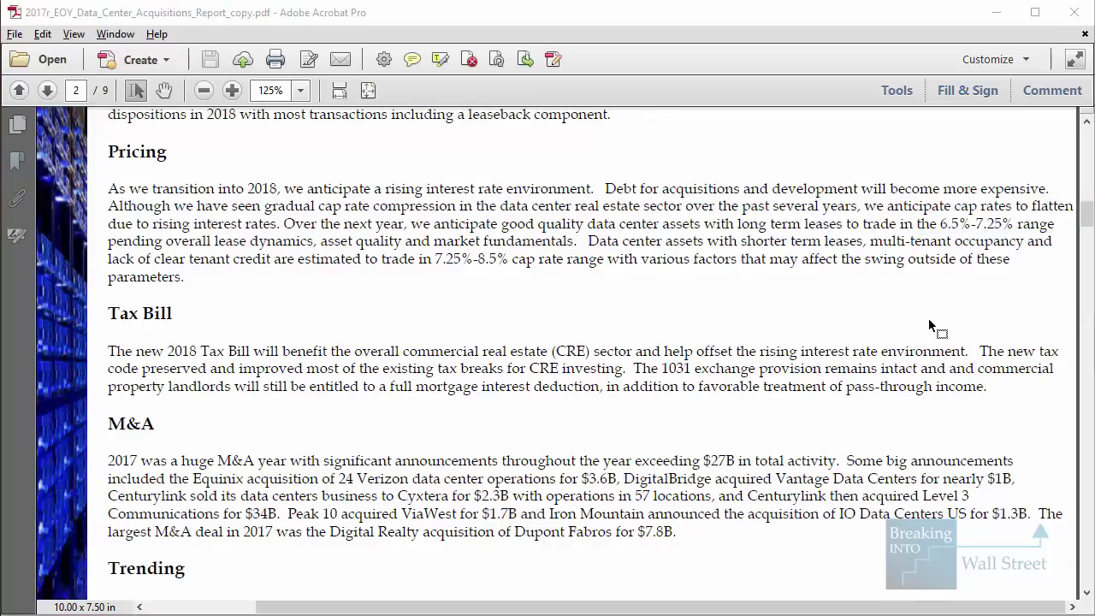
Switch back to the REIT-NAV-Model-Examples.xlsx workbook and box the Forward Cash NOI and unconsolidated JV cap rates in F20:F22.
key("alt+Tab")
scroll(706, 403, "up", 11)
scroll(699, 374, "up", 1)
mouse_move(604, 377)
left_mouse_down()
mouse_move(710, 426)
mouse_move(705, 438)
left_mouse_up()
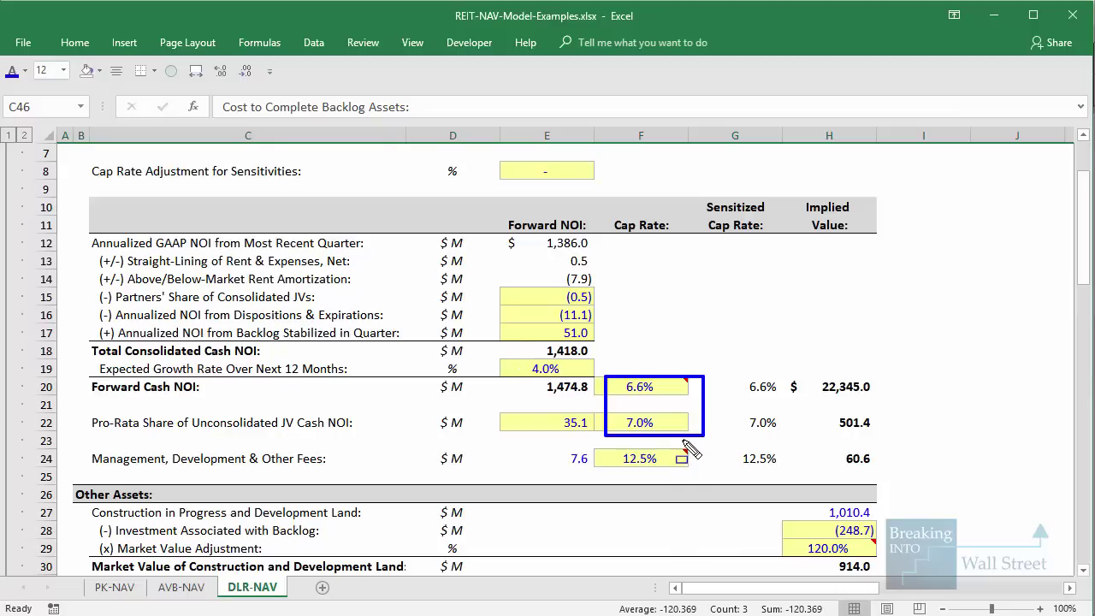
key("Escape")
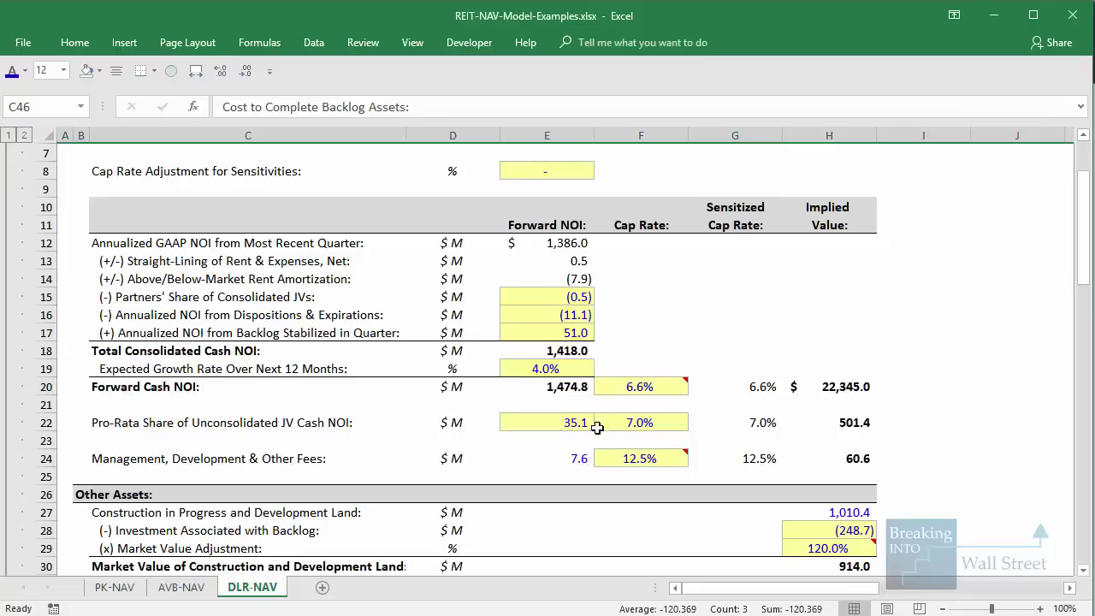
Select the unconsolidated JV Cash NOI in E22 and box its source lines on page 16 of RE-09-DLR-2017-Q1-Financial-Supplement.pdf in Acrobat.
left_click(555, 425)
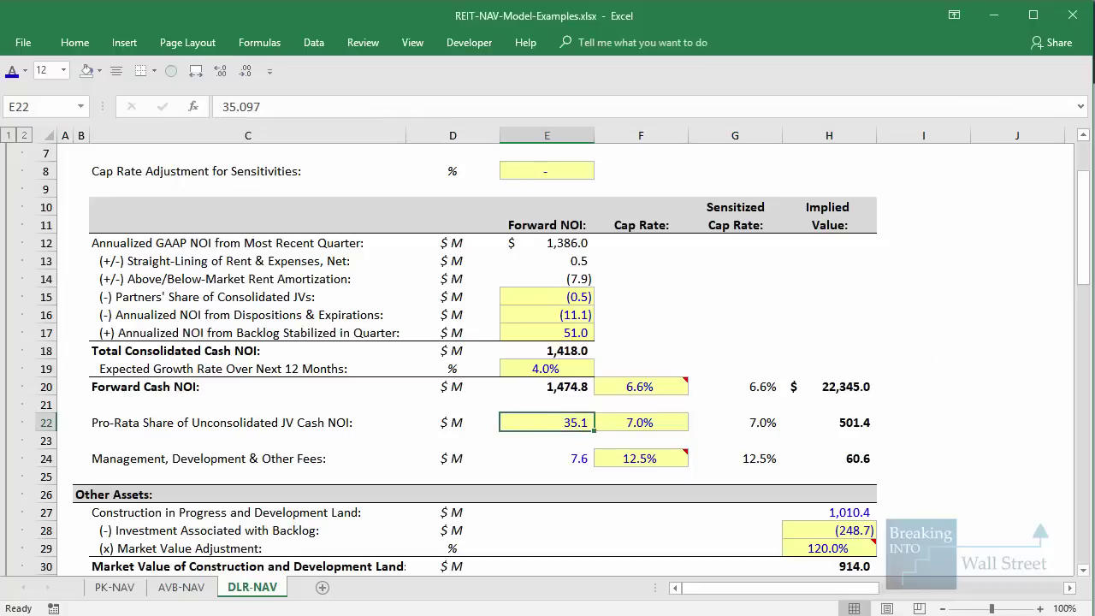
key("alt+Tab")
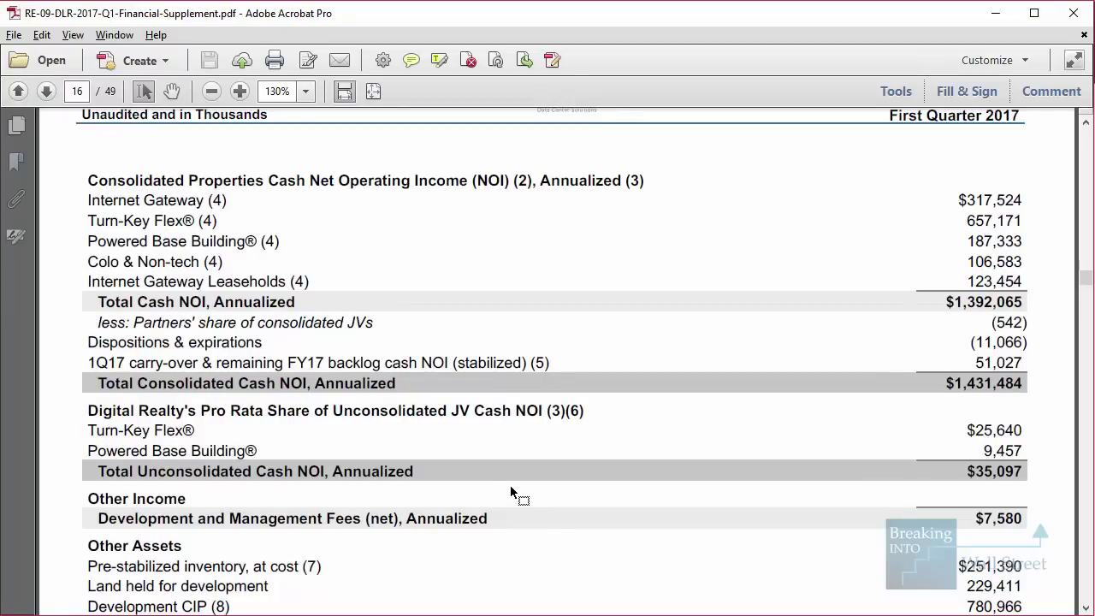
scroll(533, 450, "down", 2)
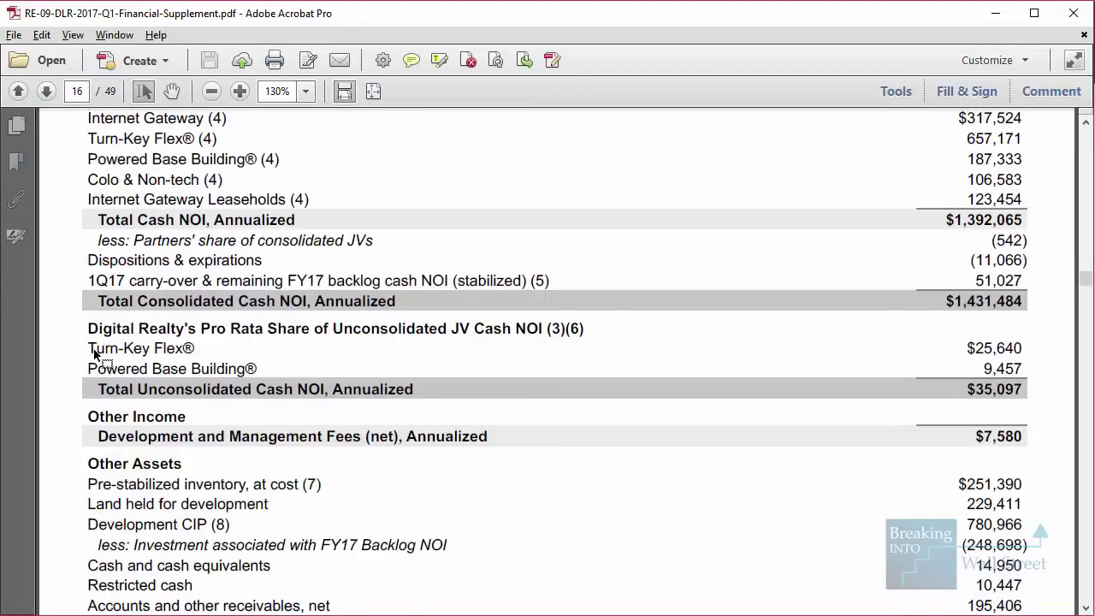
left_click_drag(96, 342, 1066, 401)
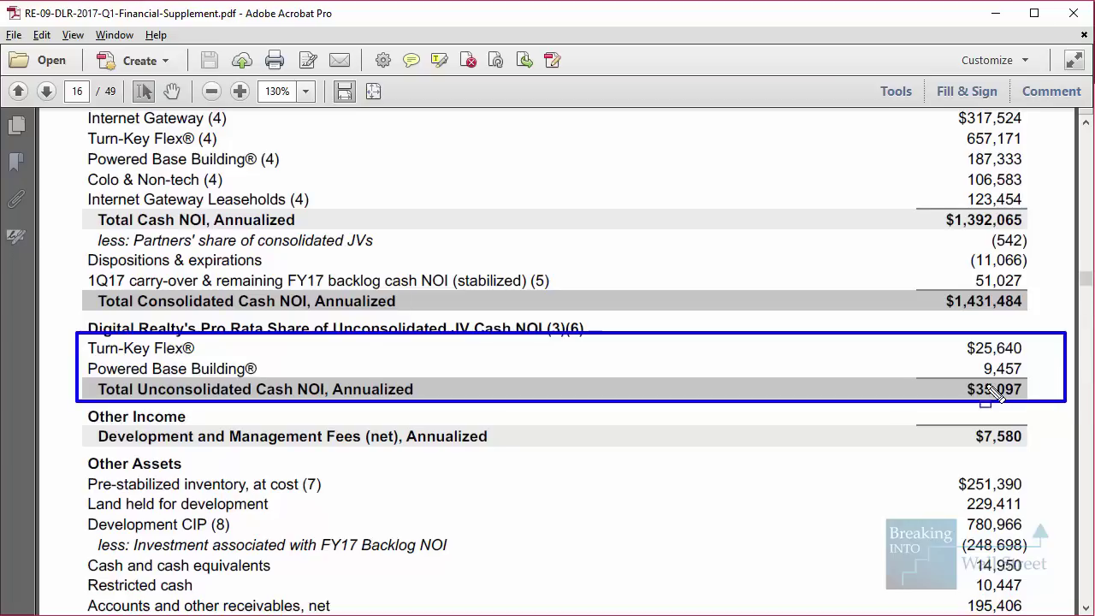
left_click(865, 406)
Box Digital Realty's share of unconsolidated JV debt under Liabilities in the financial supplement.
scroll(862, 406, "down", 3)
left_click_drag(78, 349, 1041, 374)
left_click(619, 484)
scroll(618, 484, "down", 9)
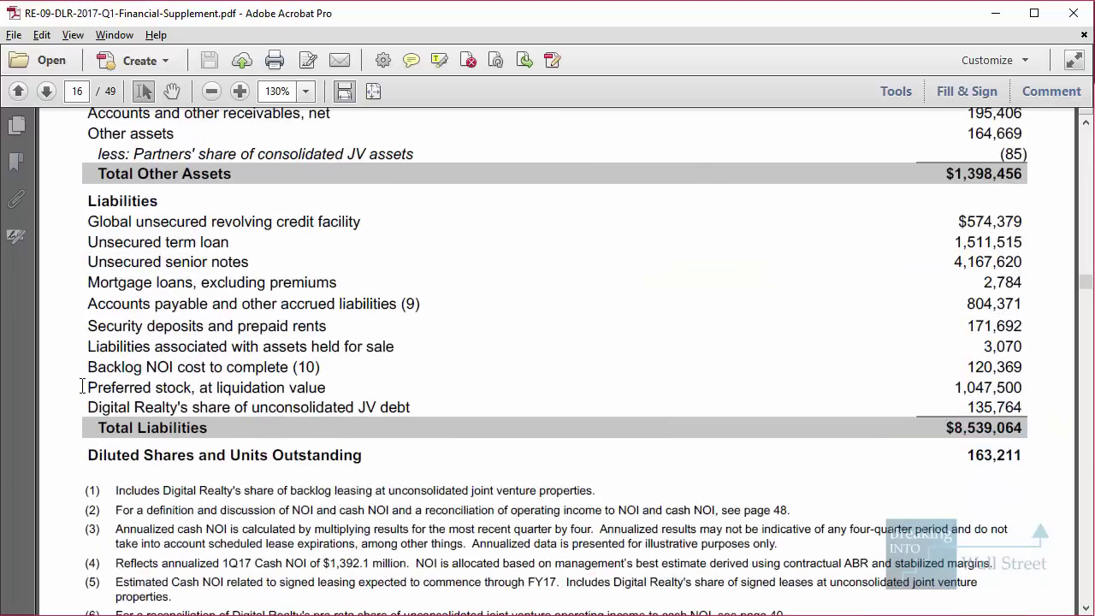
left_click_drag(82, 393, 1046, 425)
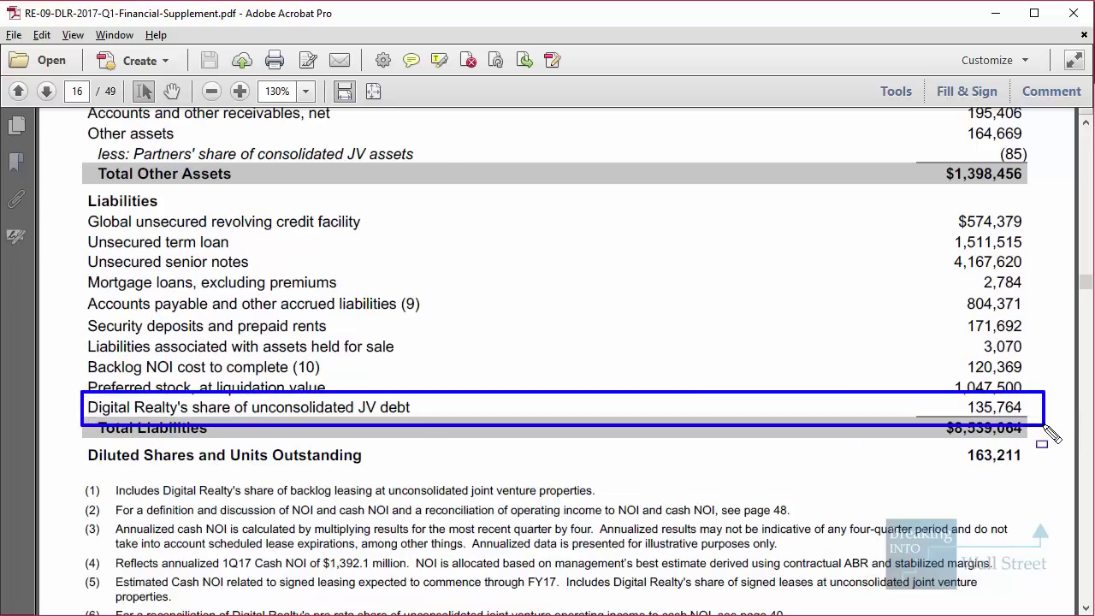
left_click(643, 440)
Return to the DLR-NAV sheet in Excel, inspect the Net Asset Value formula in H54, and box the Total Market Value of Tangible Assets row.
key("alt+Tab")
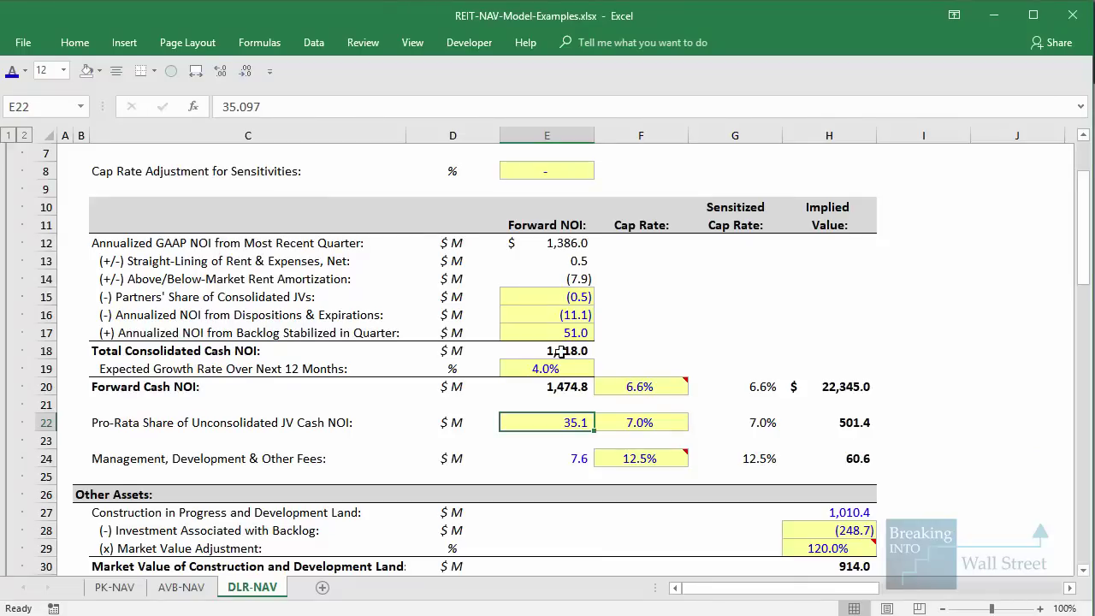
scroll(570, 387, "down", 8)
scroll(570, 386, "down", 3)
scroll(569, 387, "up", 12)
scroll(568, 386, "down", 5)
scroll(568, 387, "up", 4)
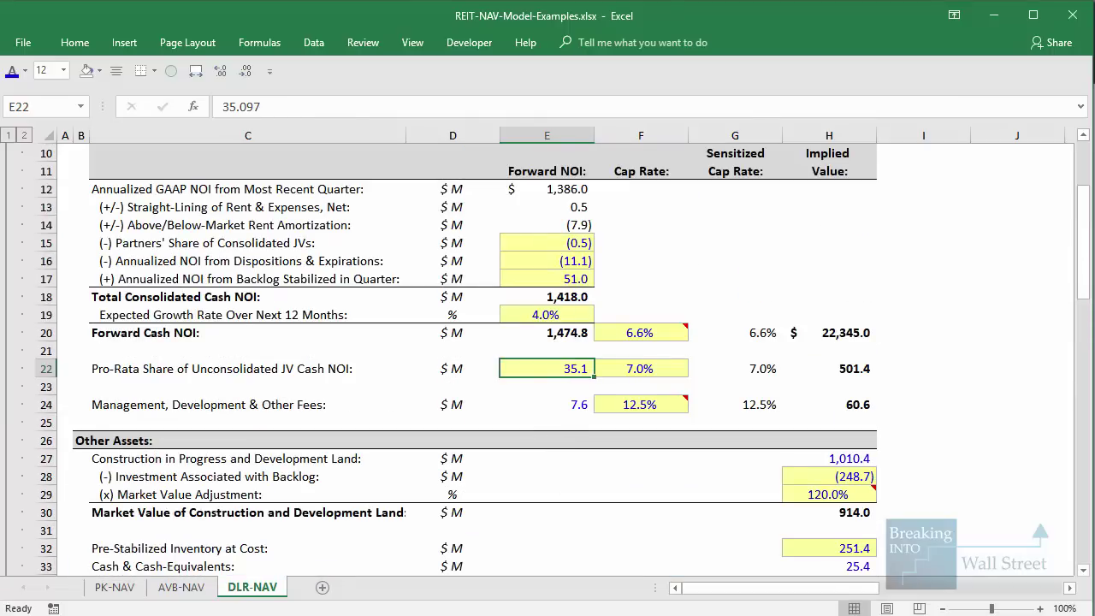
scroll(746, 385, "down", 6)
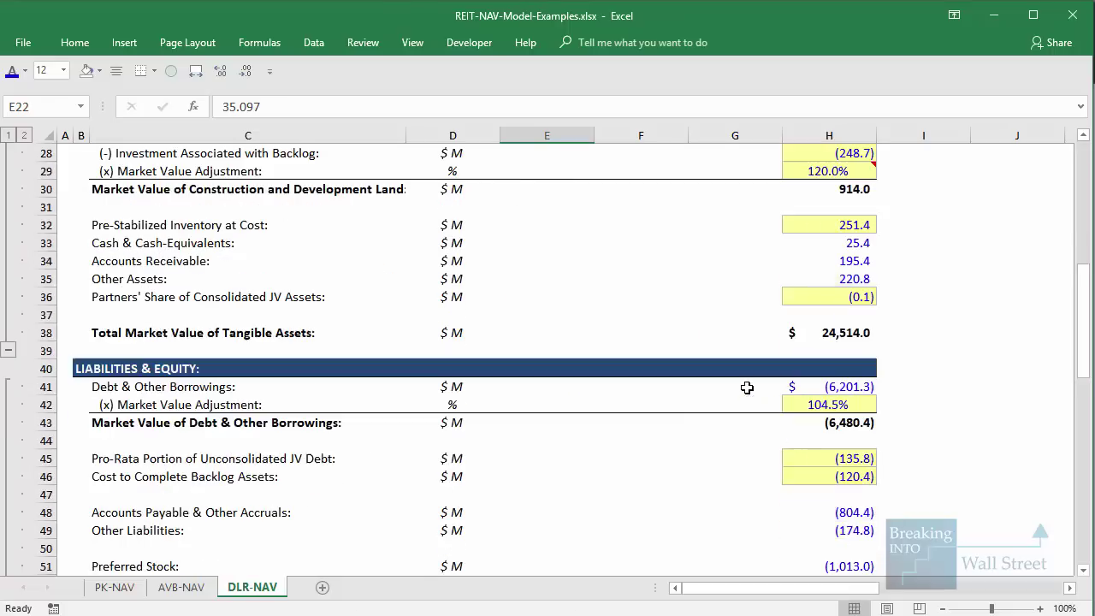
scroll(915, 464, "down", 3)
left_click(847, 453)
key("F2")
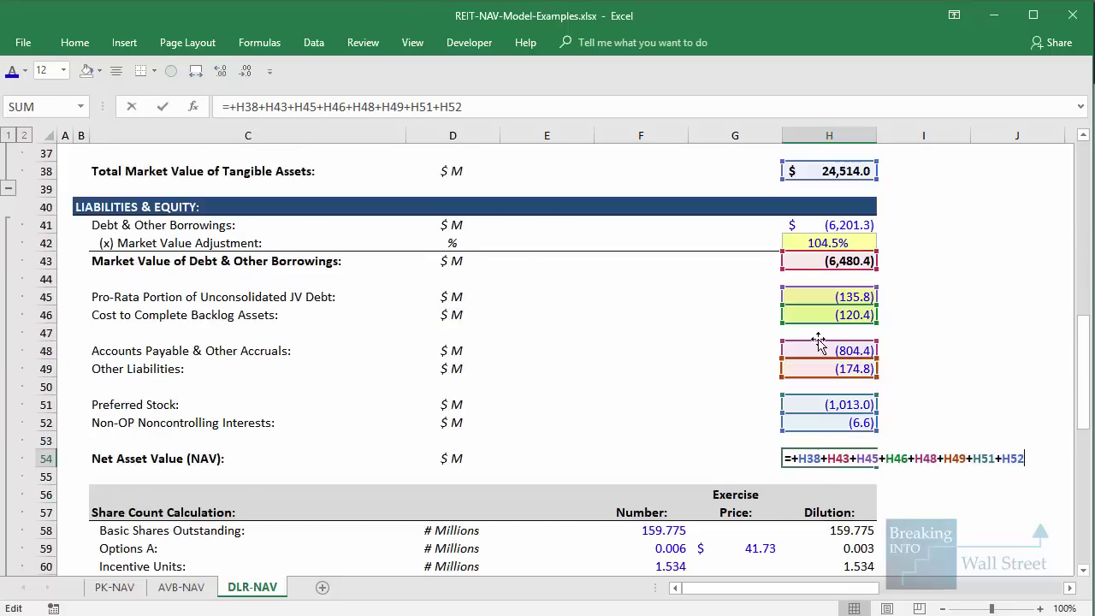
left_click_drag(80, 144, 908, 195)
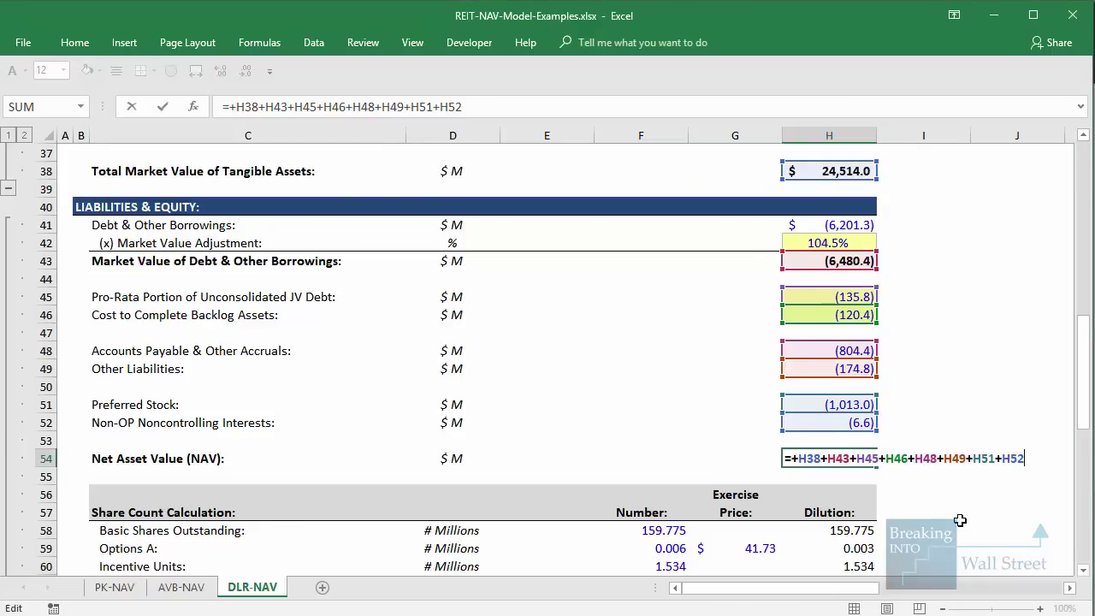
Inspect the NAV per Share premium/discount formula in H68 and box NAV per Share and Current Share Price in H65:H66.
scroll(960, 520, "down", 5)
key("ctrl+Return")
left_click(847, 445)
key("F2")
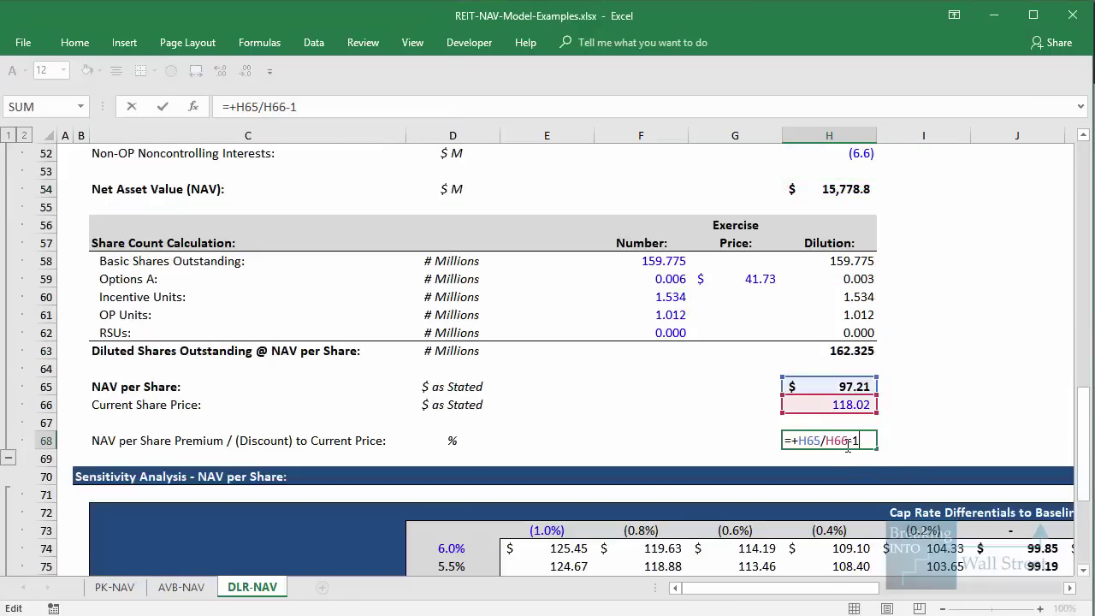
key("ctrl+Return")
left_click_drag(780, 368, 910, 422)
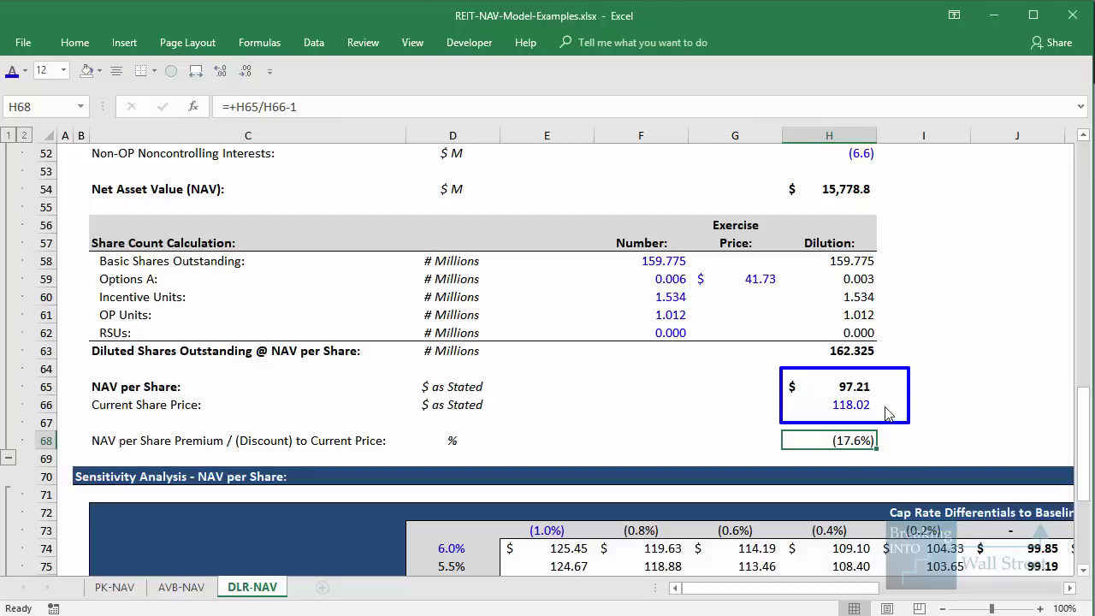
key("Escape")
scroll(885, 406, "down", 1)
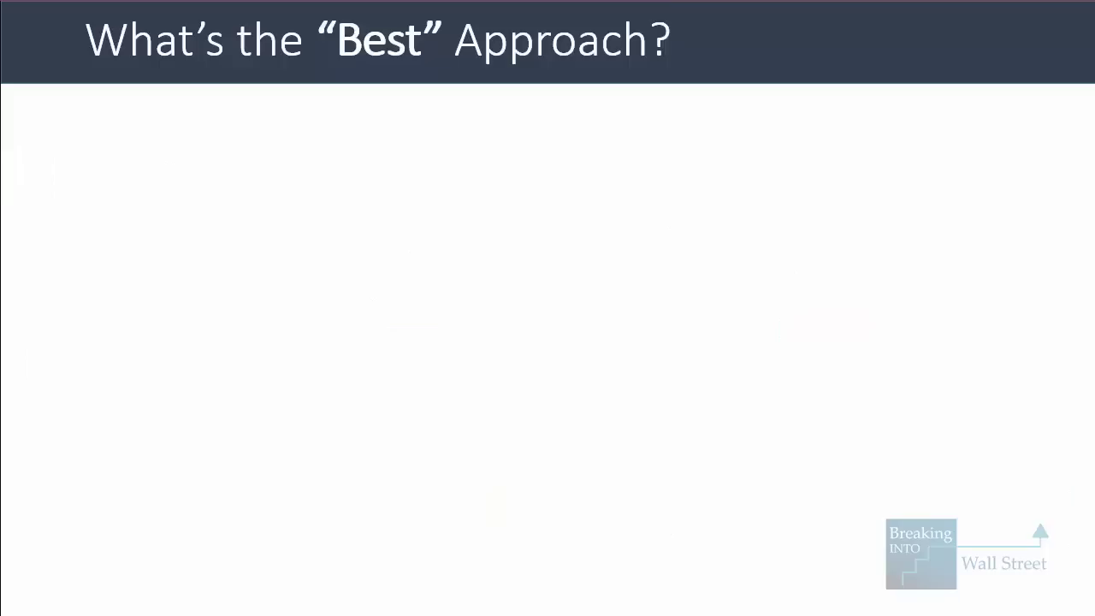
key("Right")
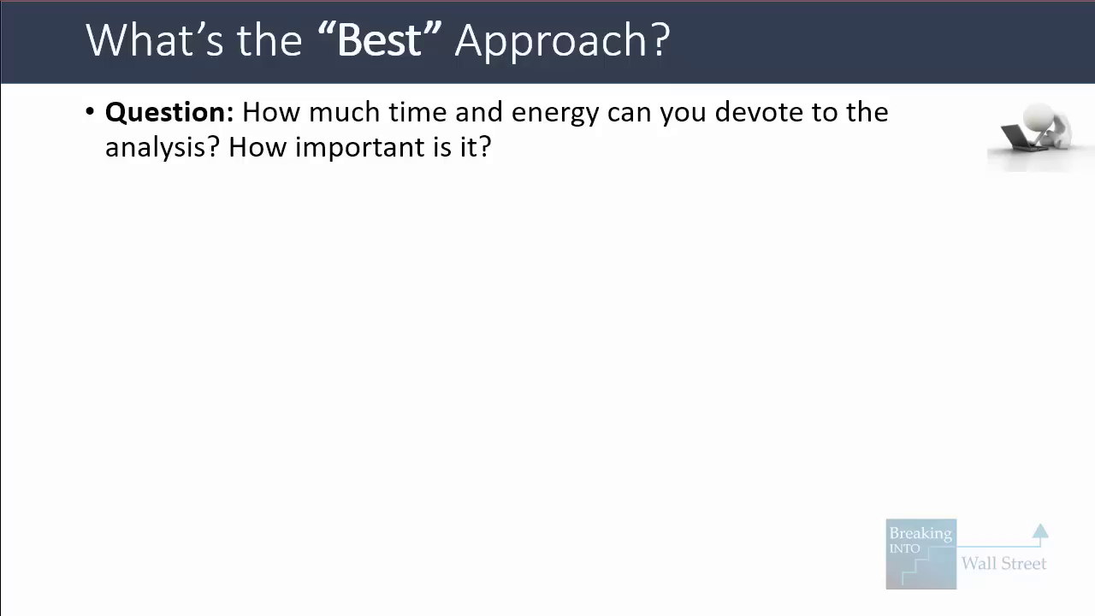
key("Right")
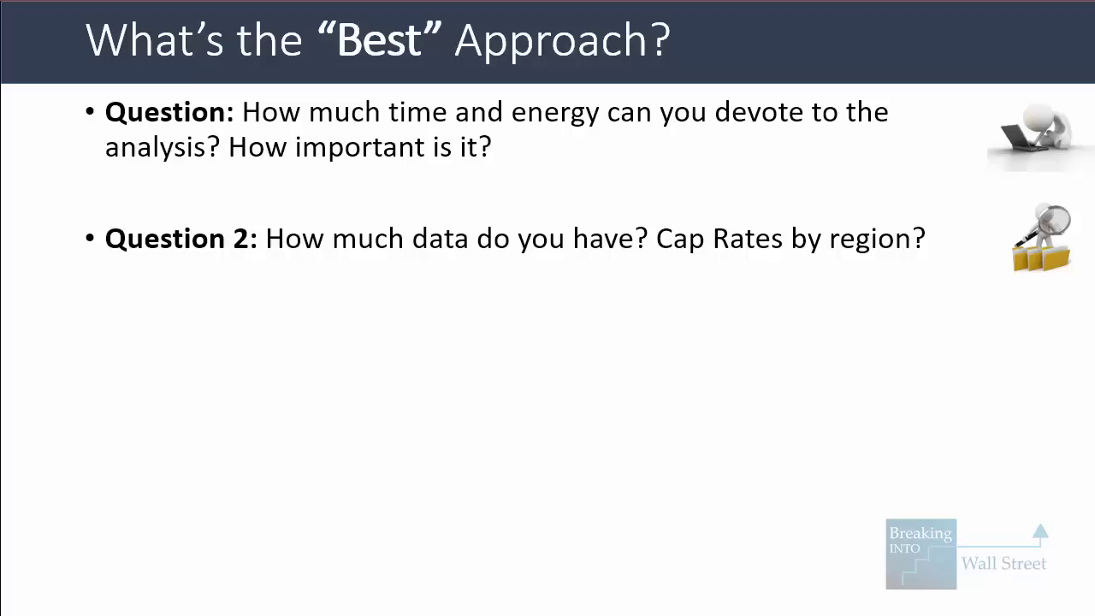
key("Right")
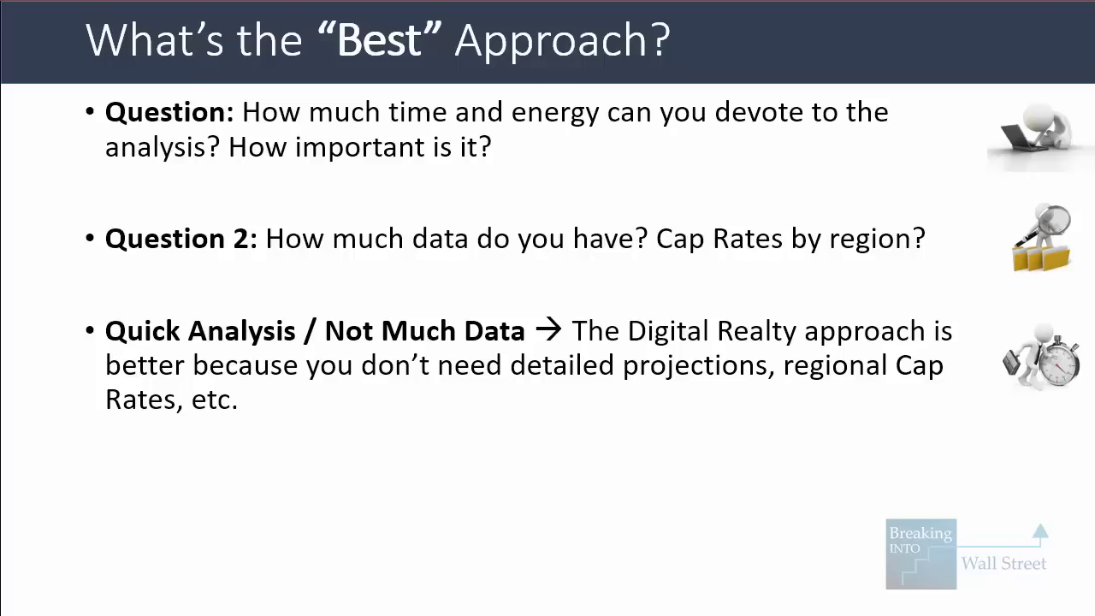
key("Right")
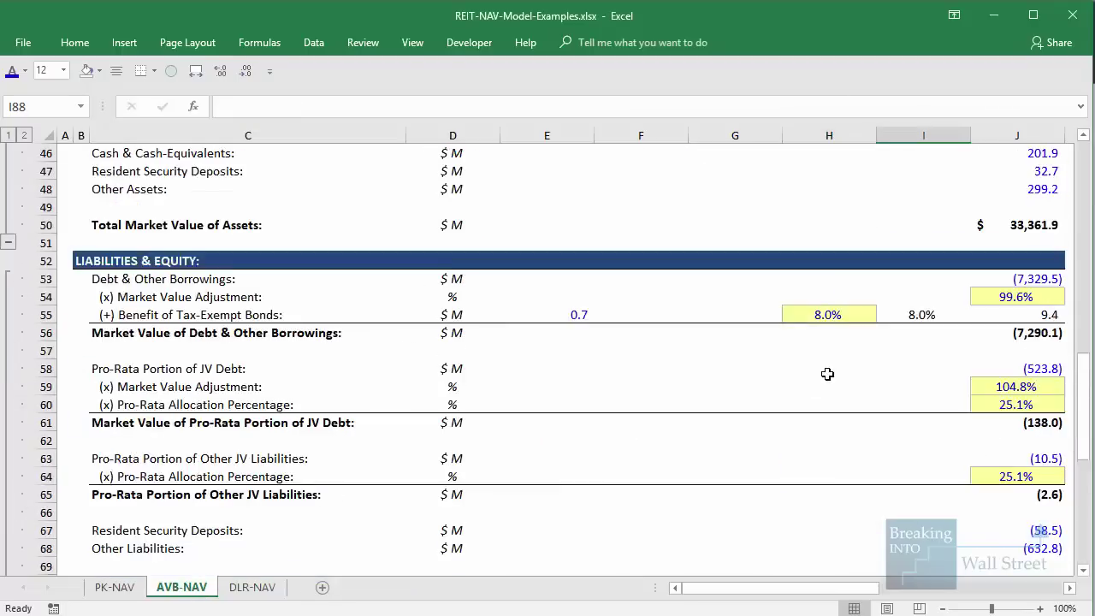
On the AVB-NAV sheet, box the Economic Cap Rates for Mid-Atlantic and Southern California in H15 and H18.
scroll(827, 374, "up", 15)
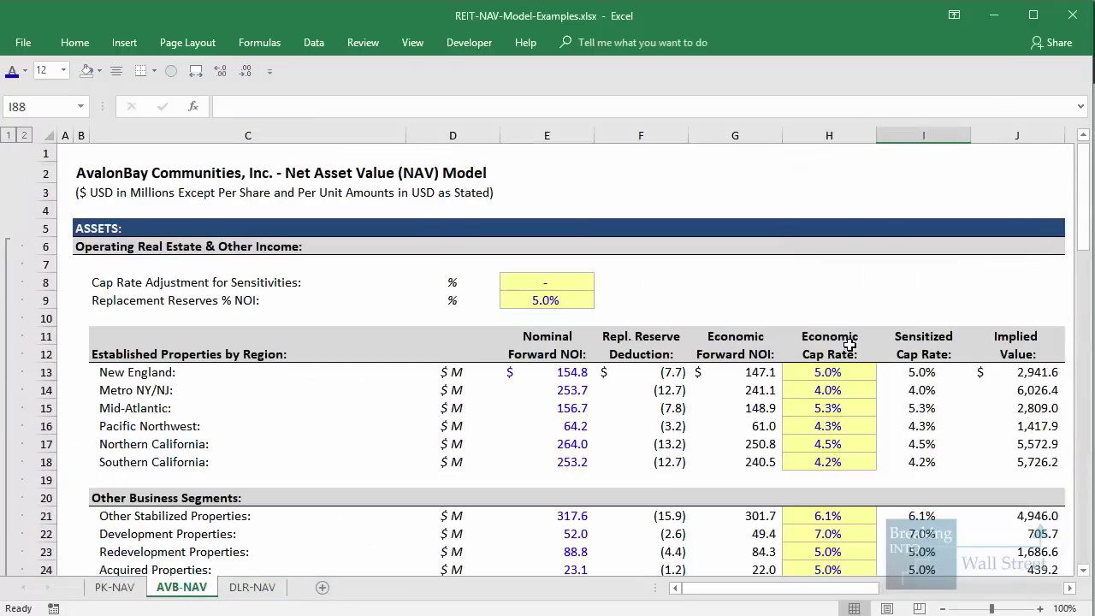
scroll(839, 354, "down", 4)
scroll(864, 338, "up", 2)
left_click(917, 332)
left_click(916, 387)
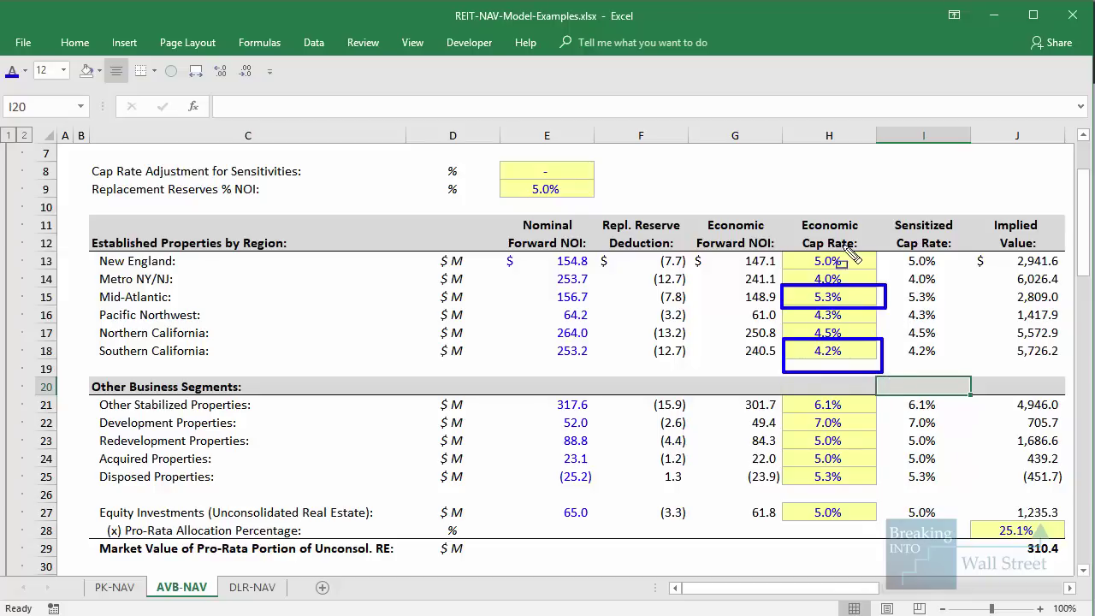
Work out the scratch multiples =1/4.2% in H9 and =1/5.3% in I9 on the AVB-NAV sheet, and clear H9:J9.
left_click(815, 188)
type("=1")
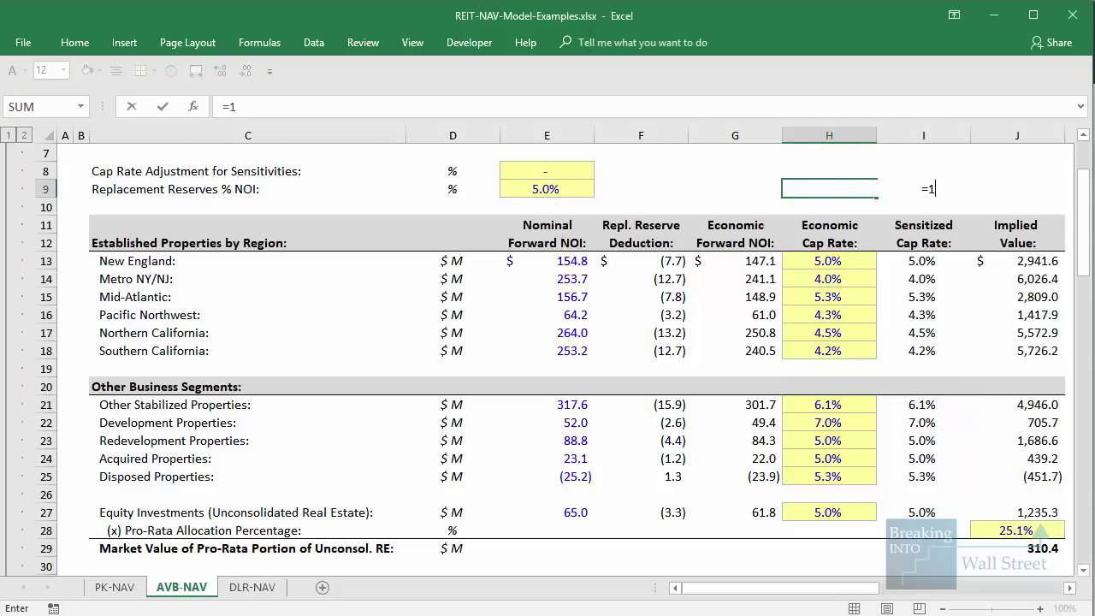
type("/4.2%")
key("ctrl+Return")
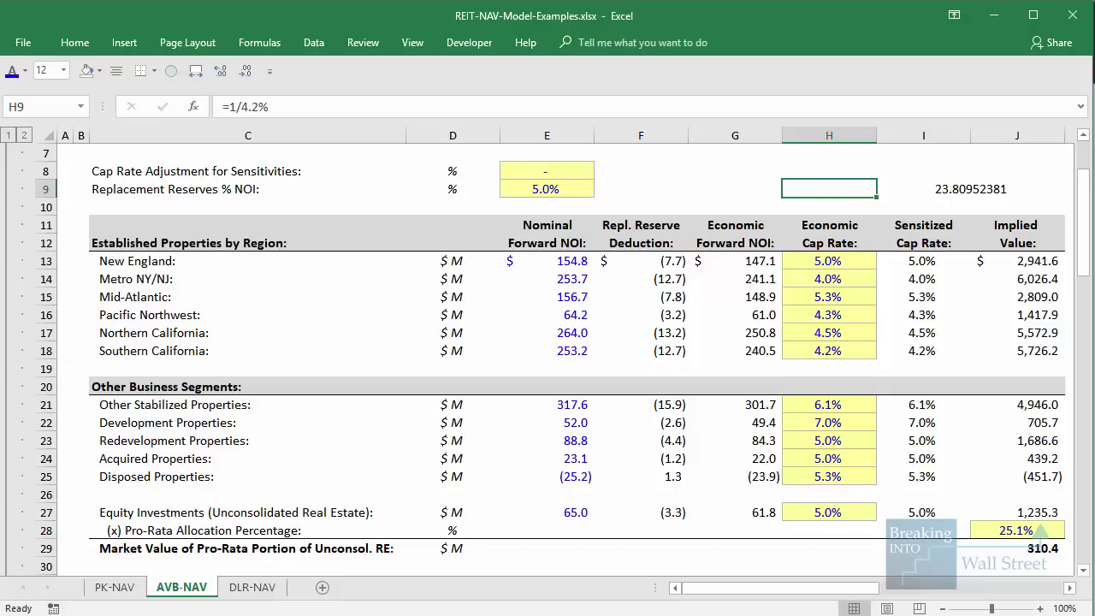
left_click(923, 189)
type("=1/")
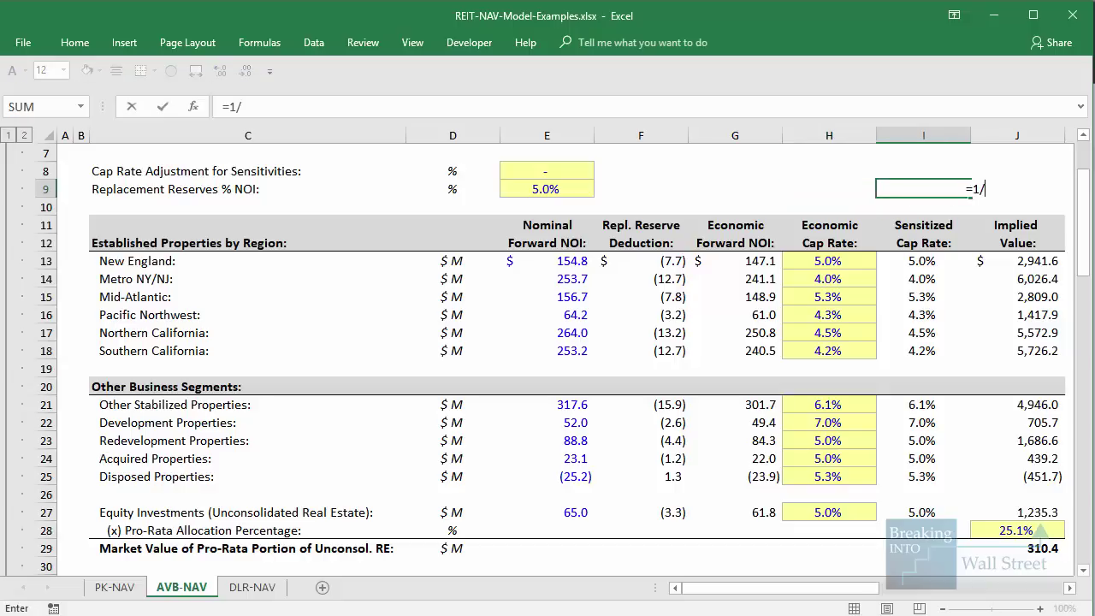
type("5.3%")
key("ctrl+Return")
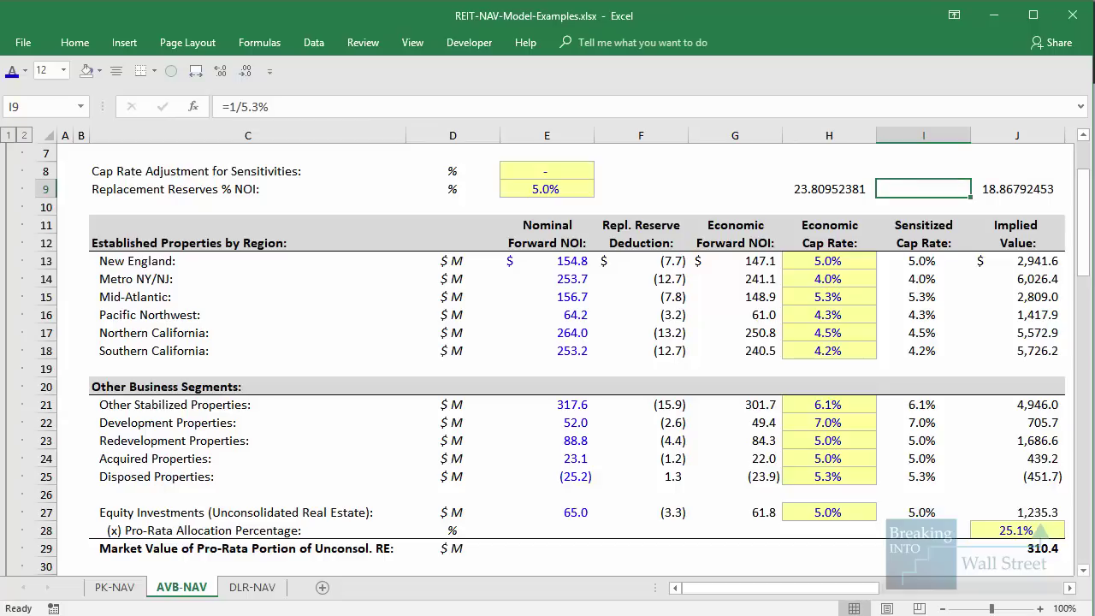
left_click_drag(829, 189, 1017, 189)
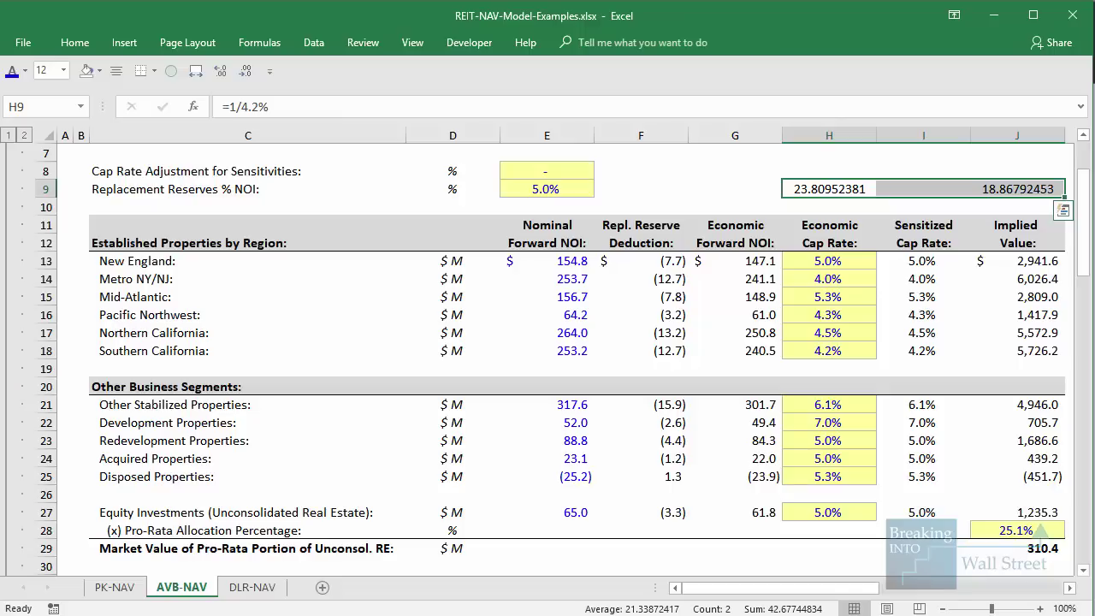
key("Delete")
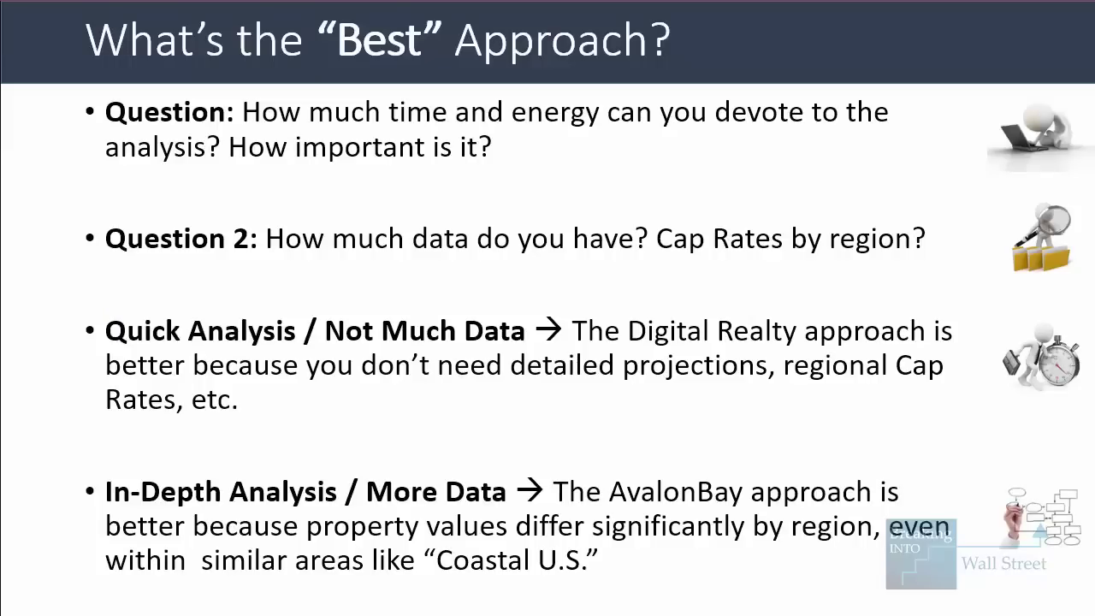
key("Right")
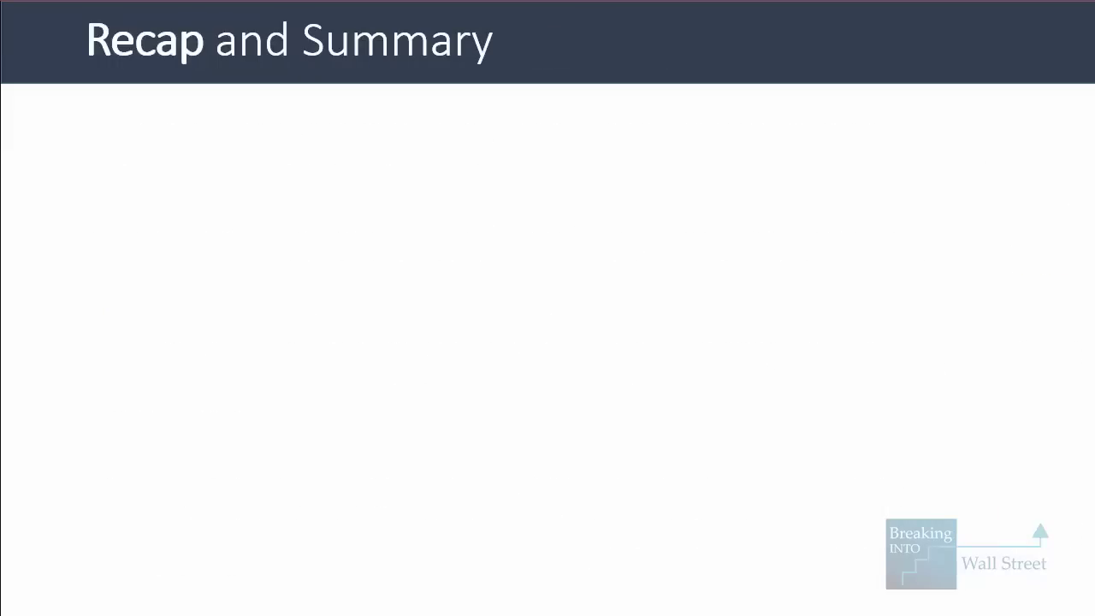